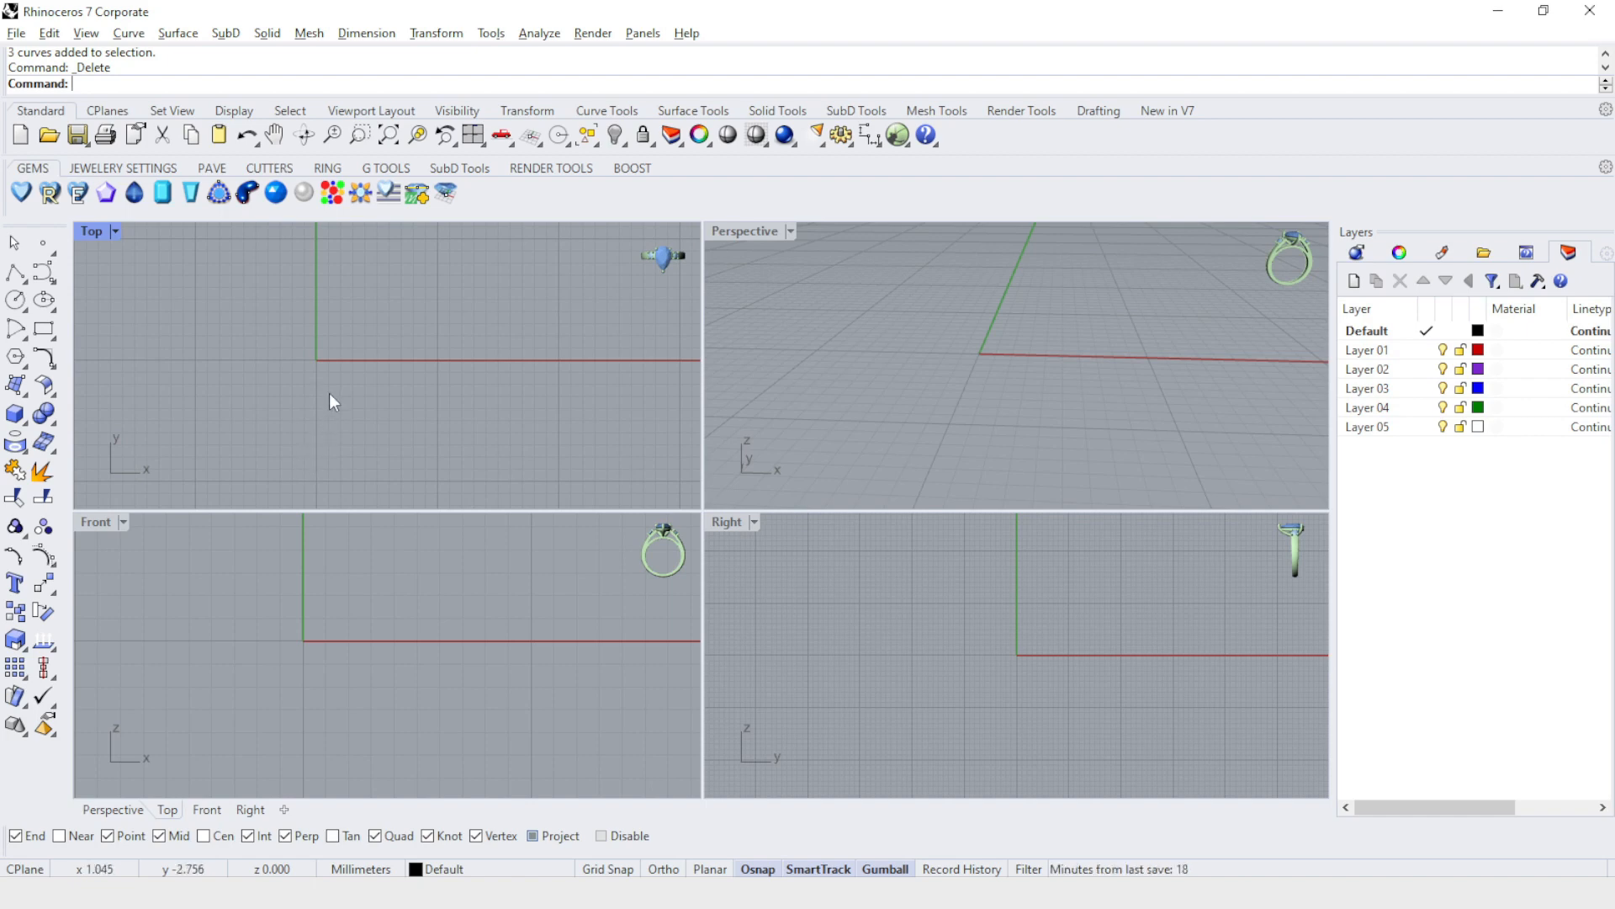
Draw a circle of 15 mm diameter centred on the origin in the Top view.
double_click(89, 229)
left_click(15, 300)
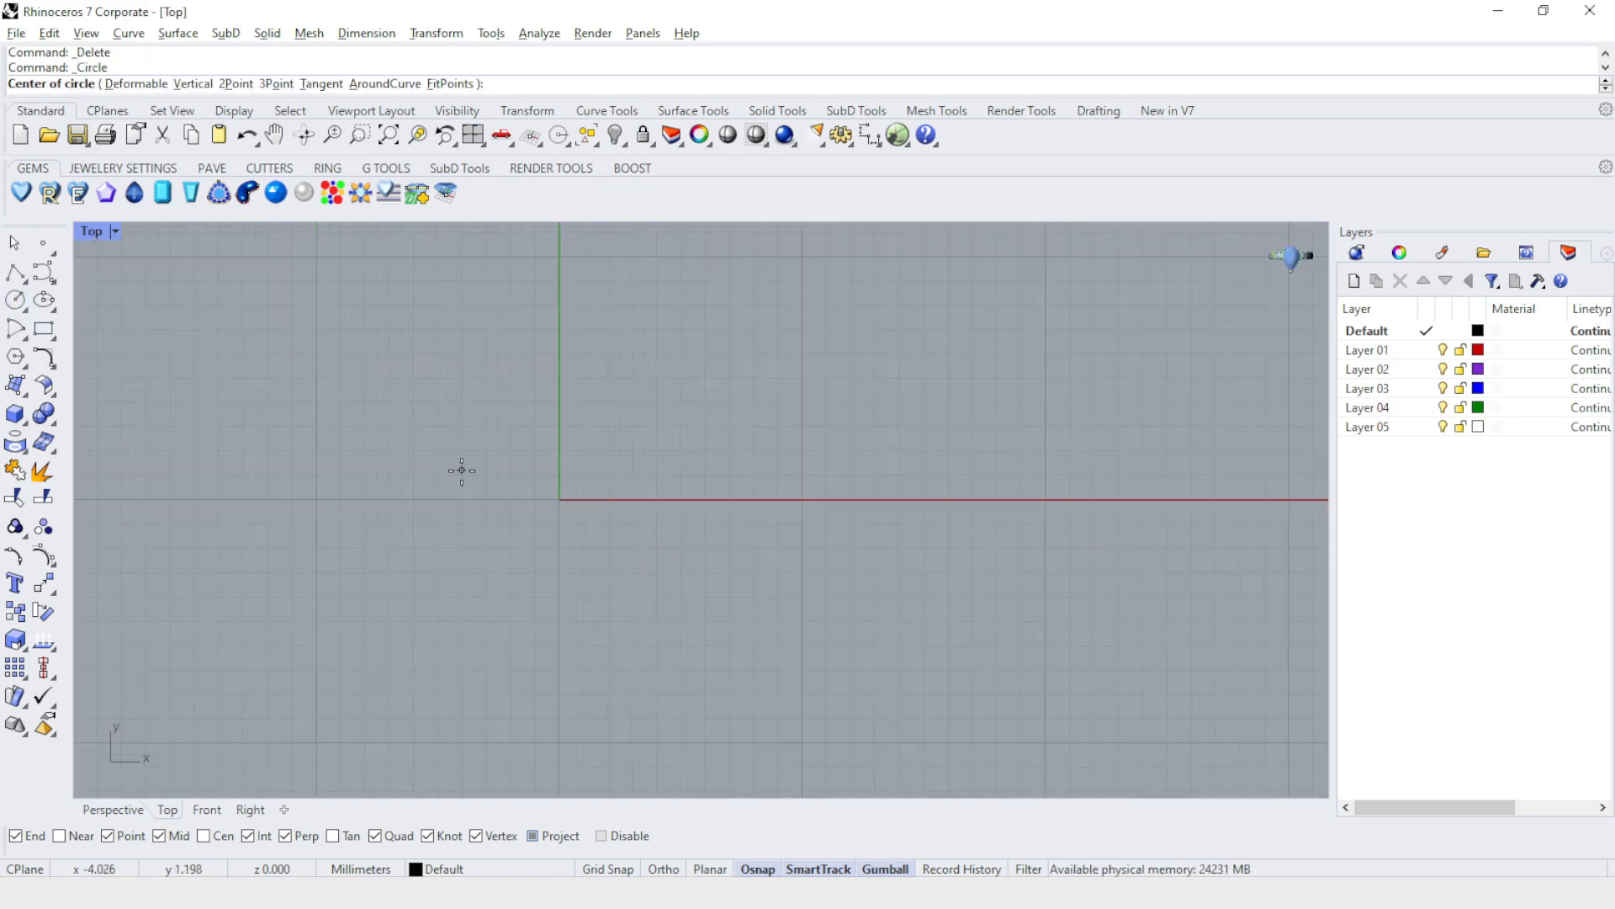
type("0")
key("Return")
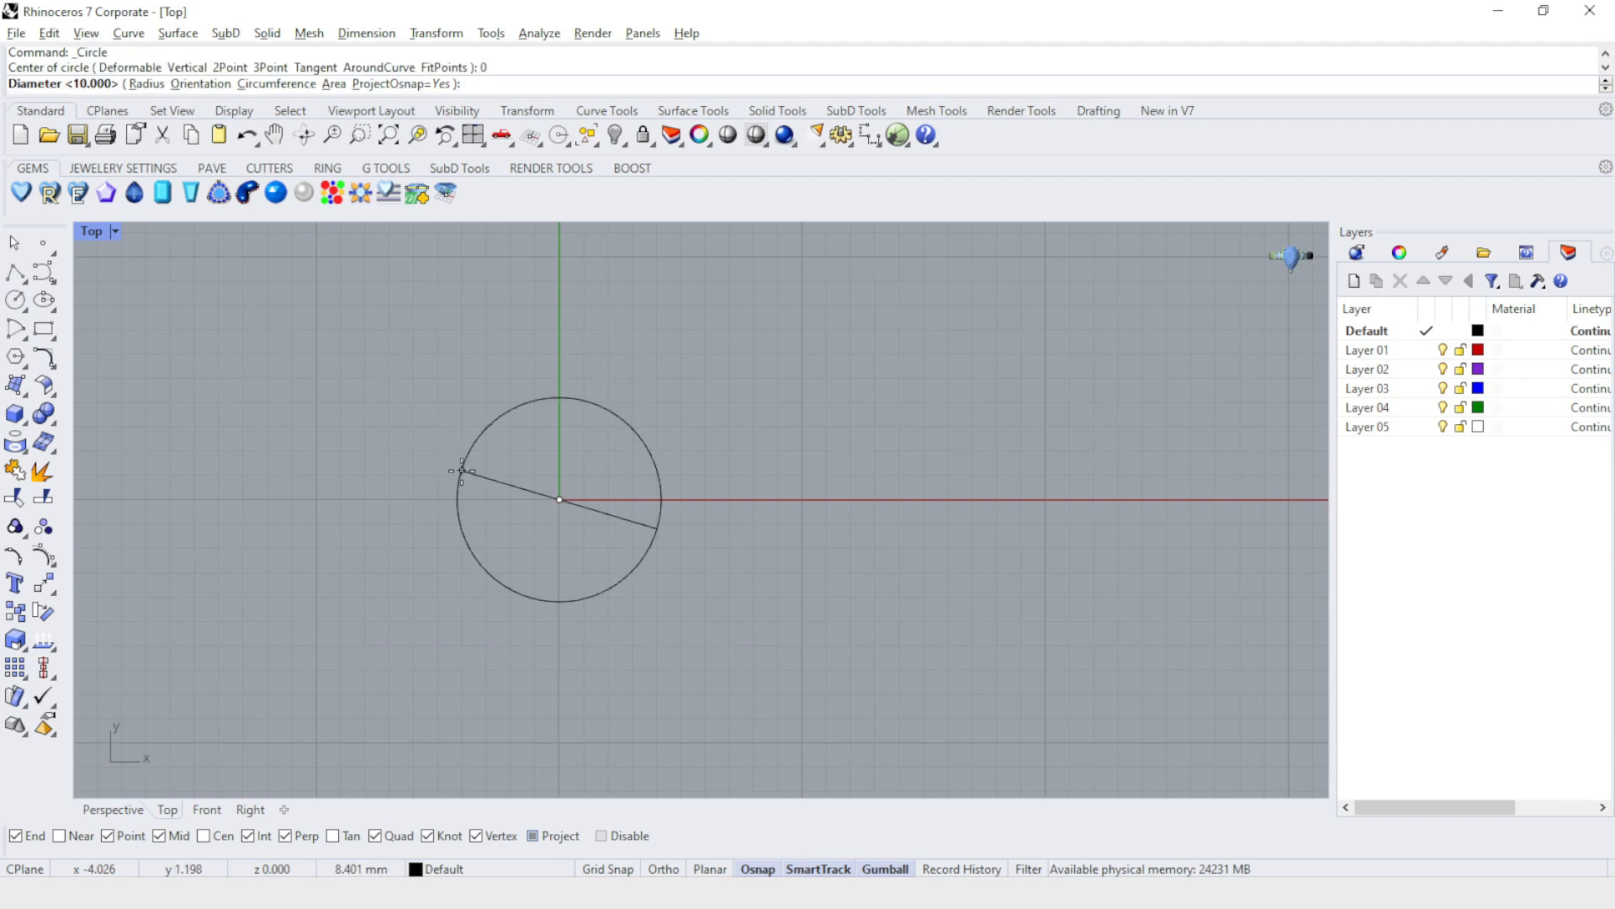
type("15")
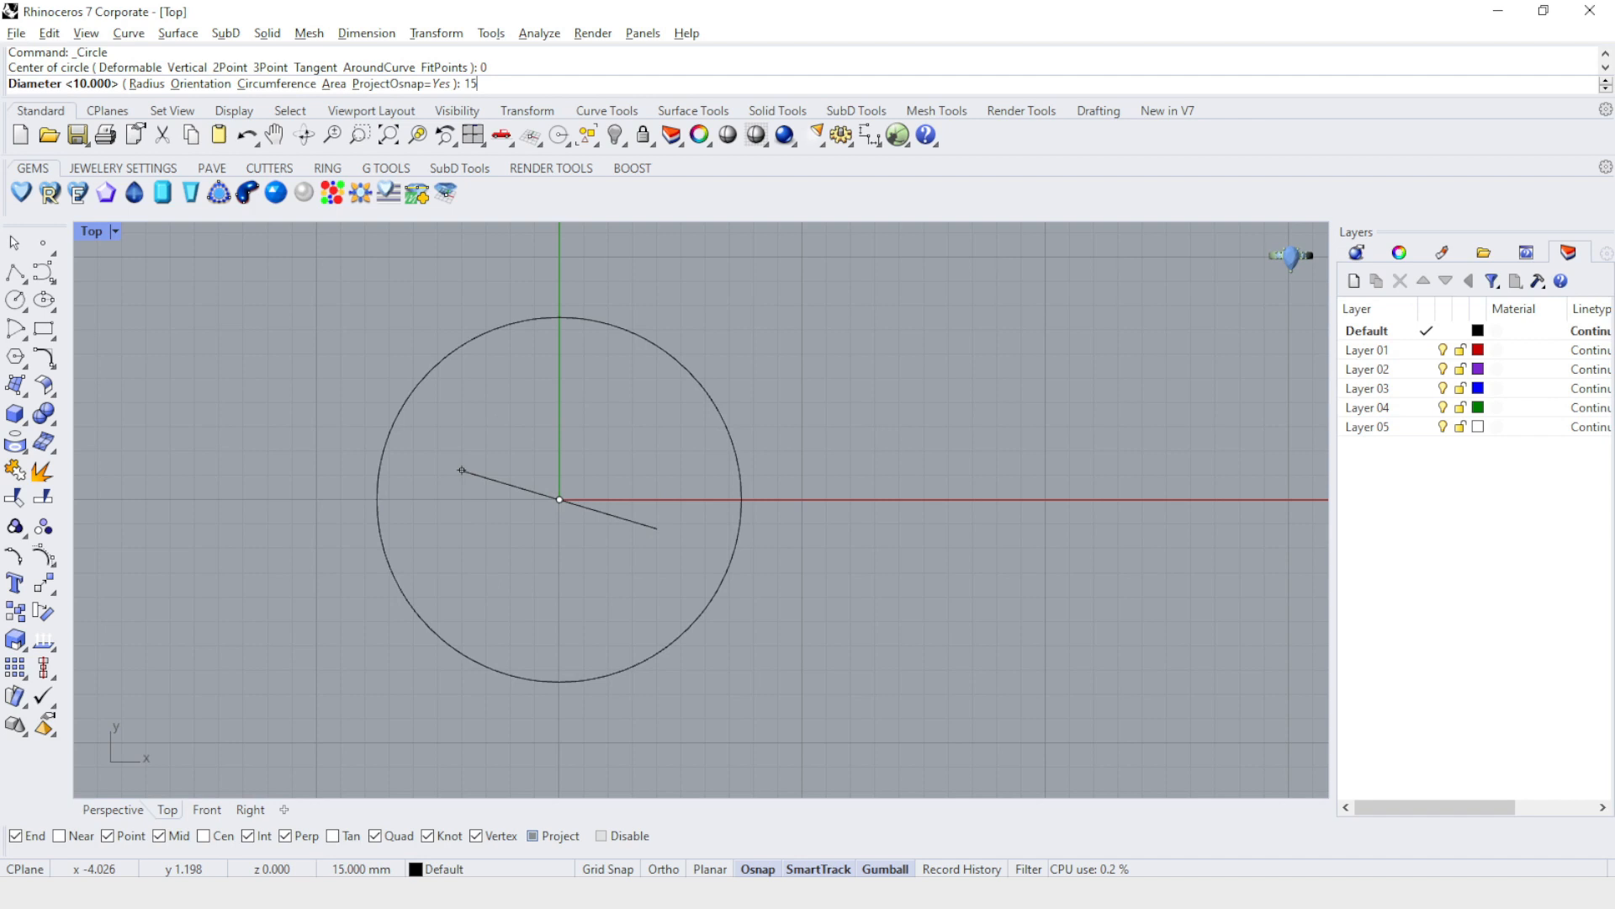
key("Return")
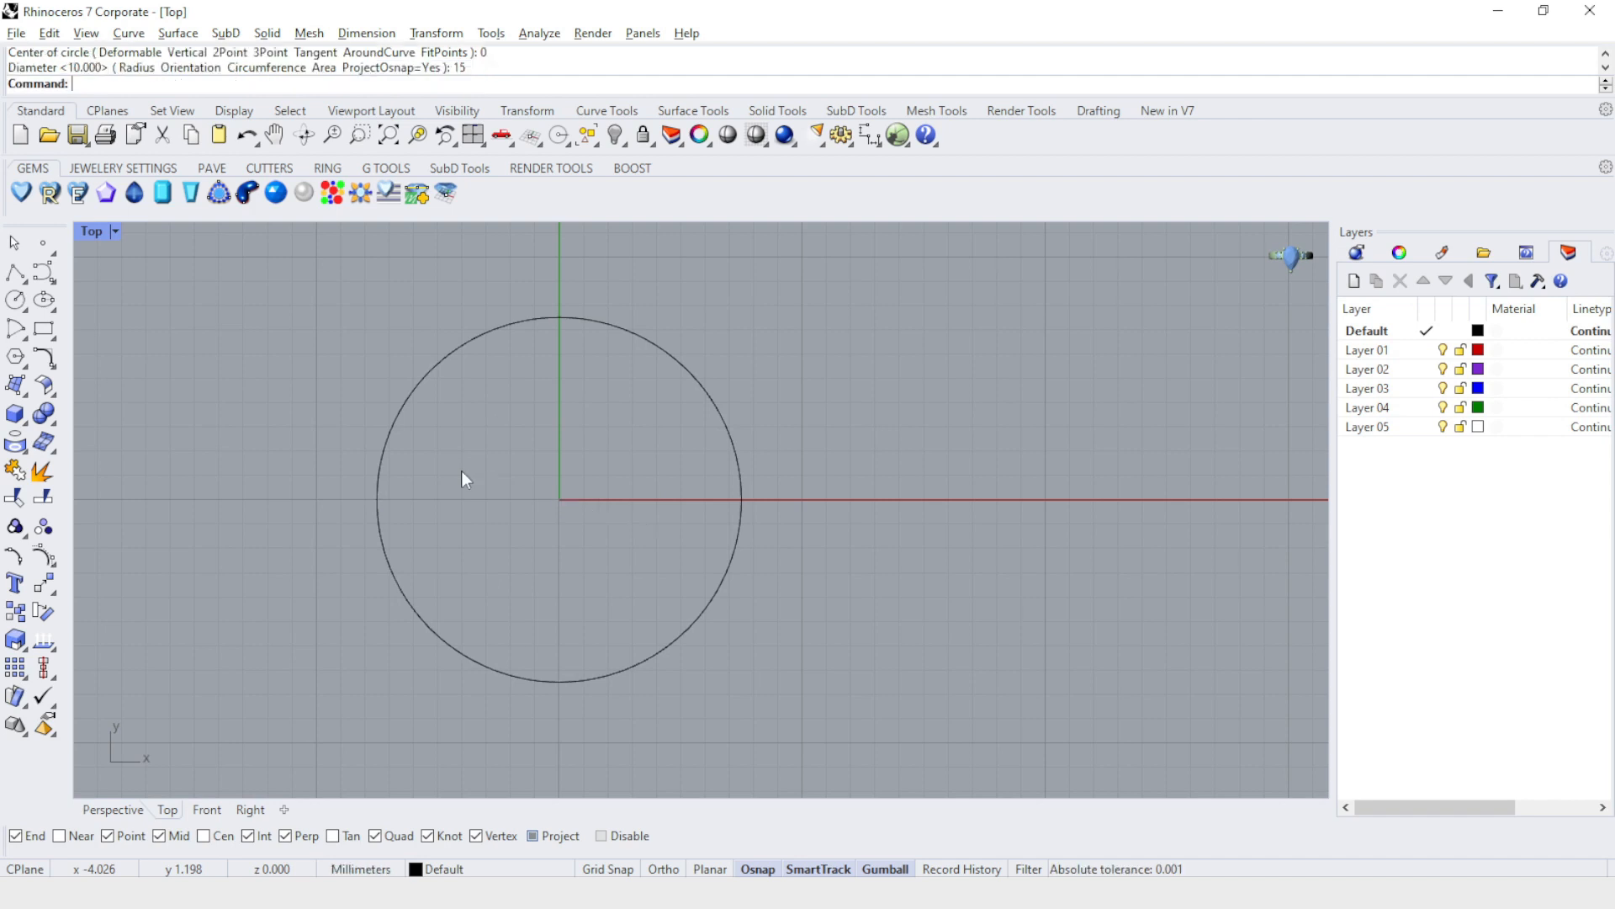
Draw a 1.5 mm vertical line upward from the circle's centre in the Front view.
key("ctrl+m")
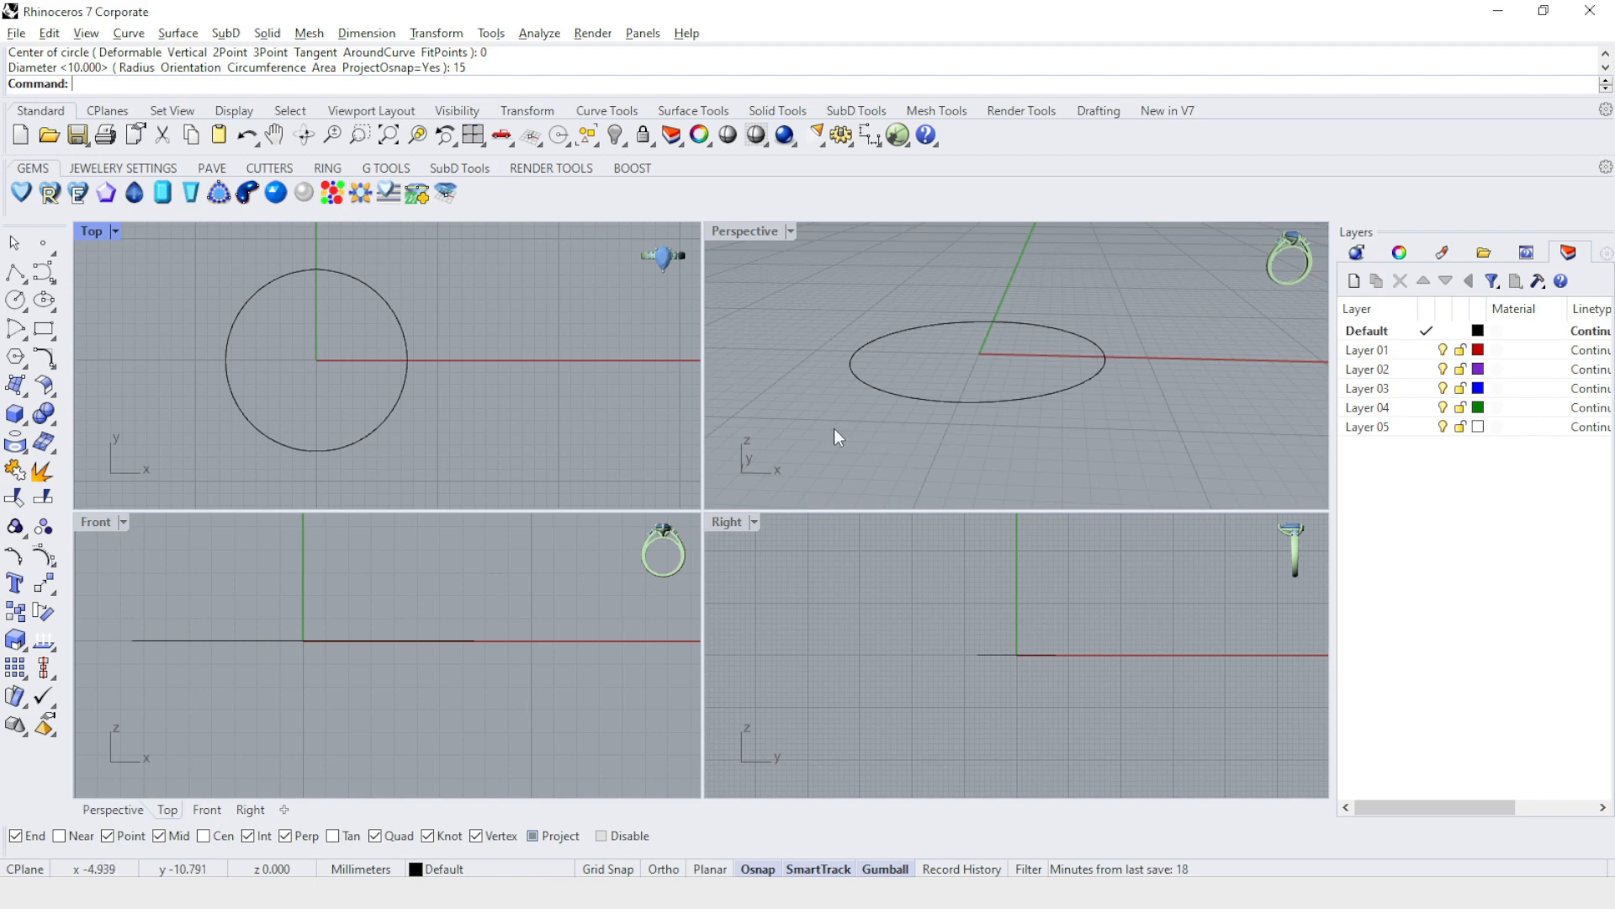
double_click(89, 527)
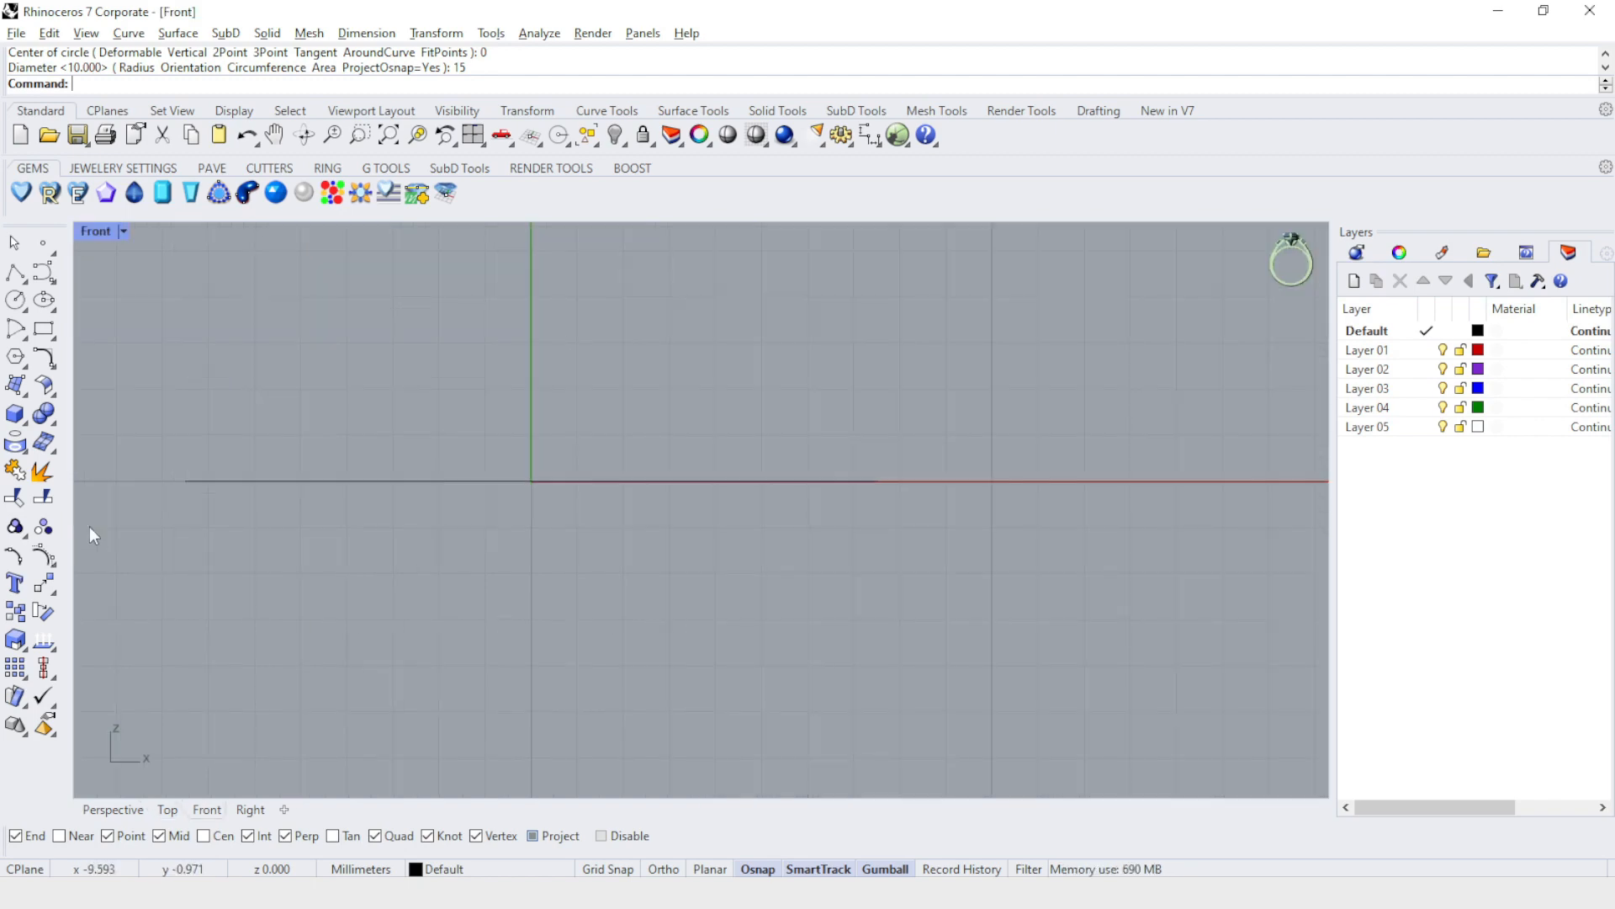
left_click(14, 275)
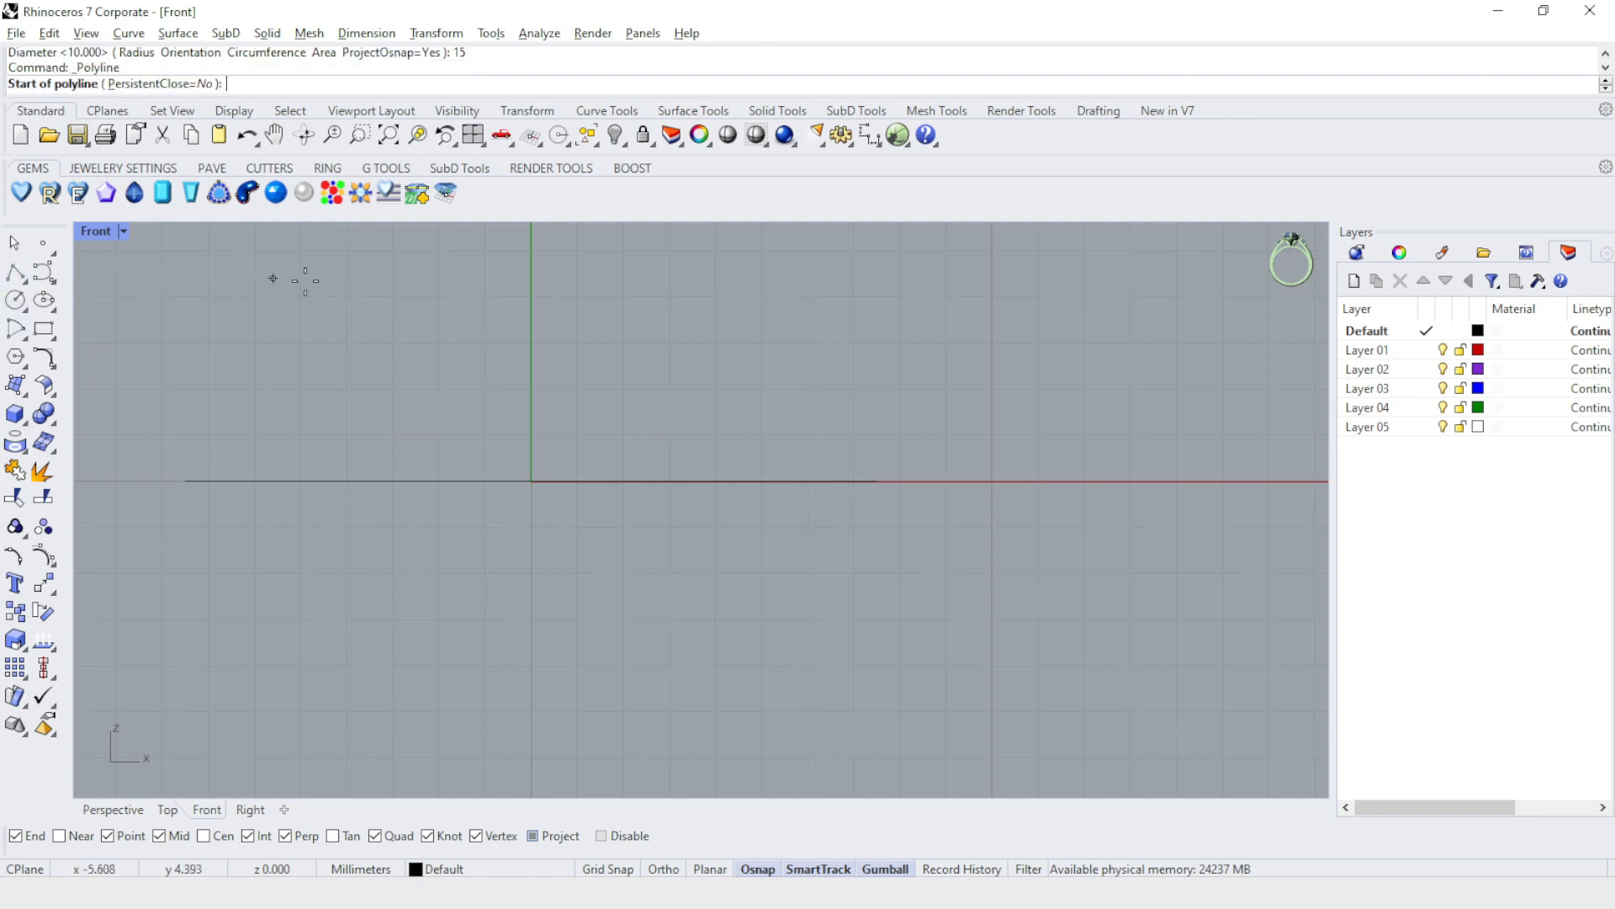
left_click(530, 481)
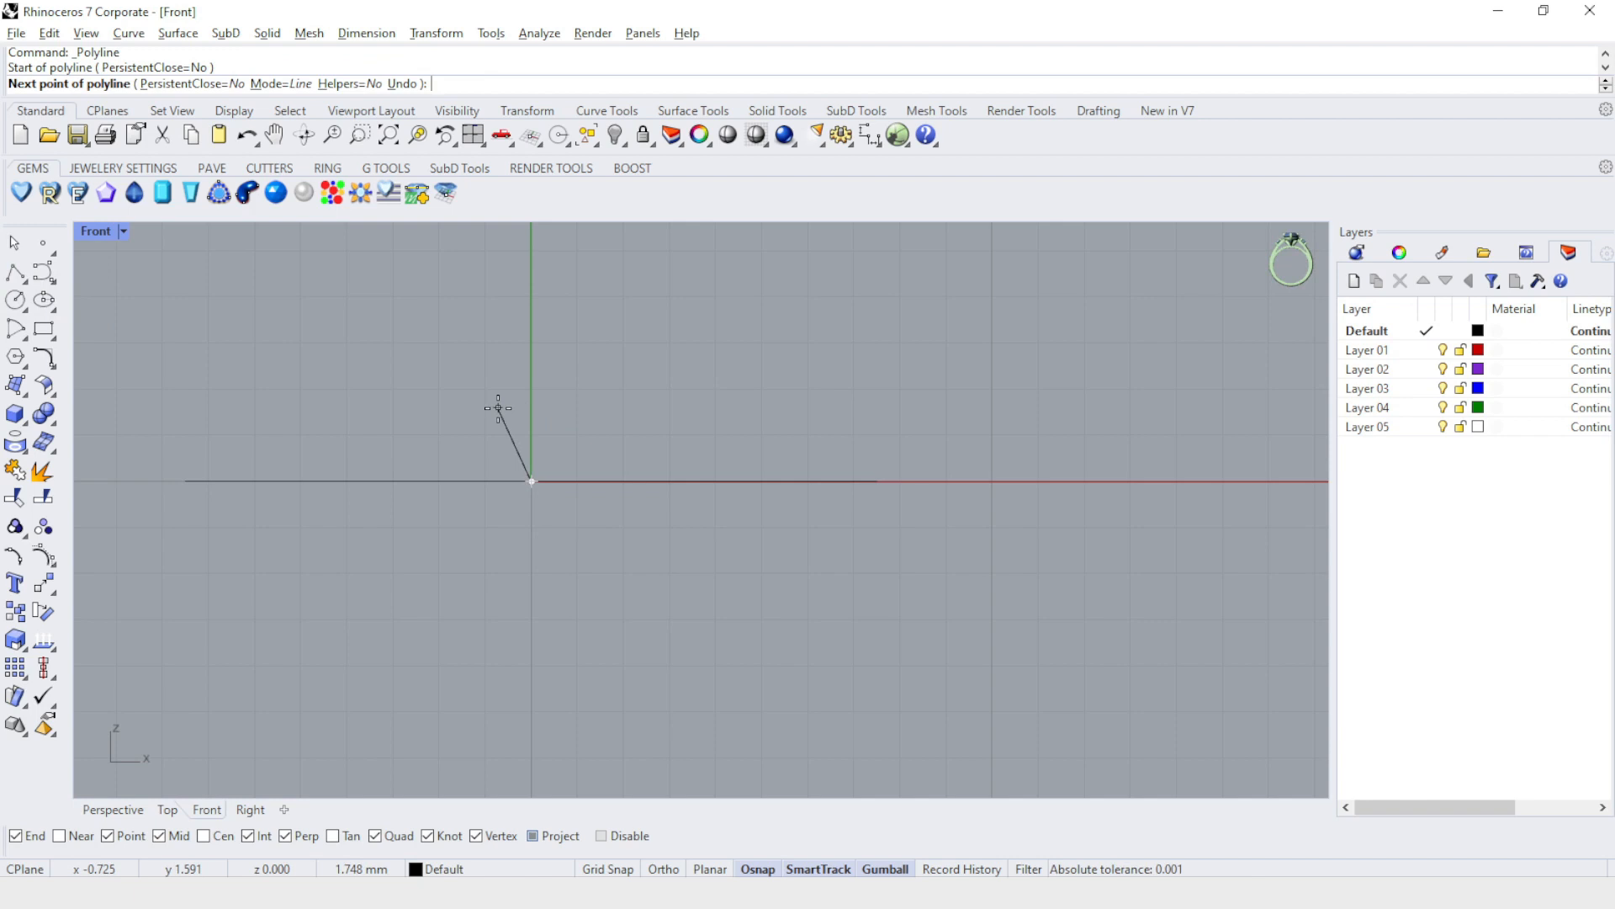
type("1.5")
left_click(530, 327)
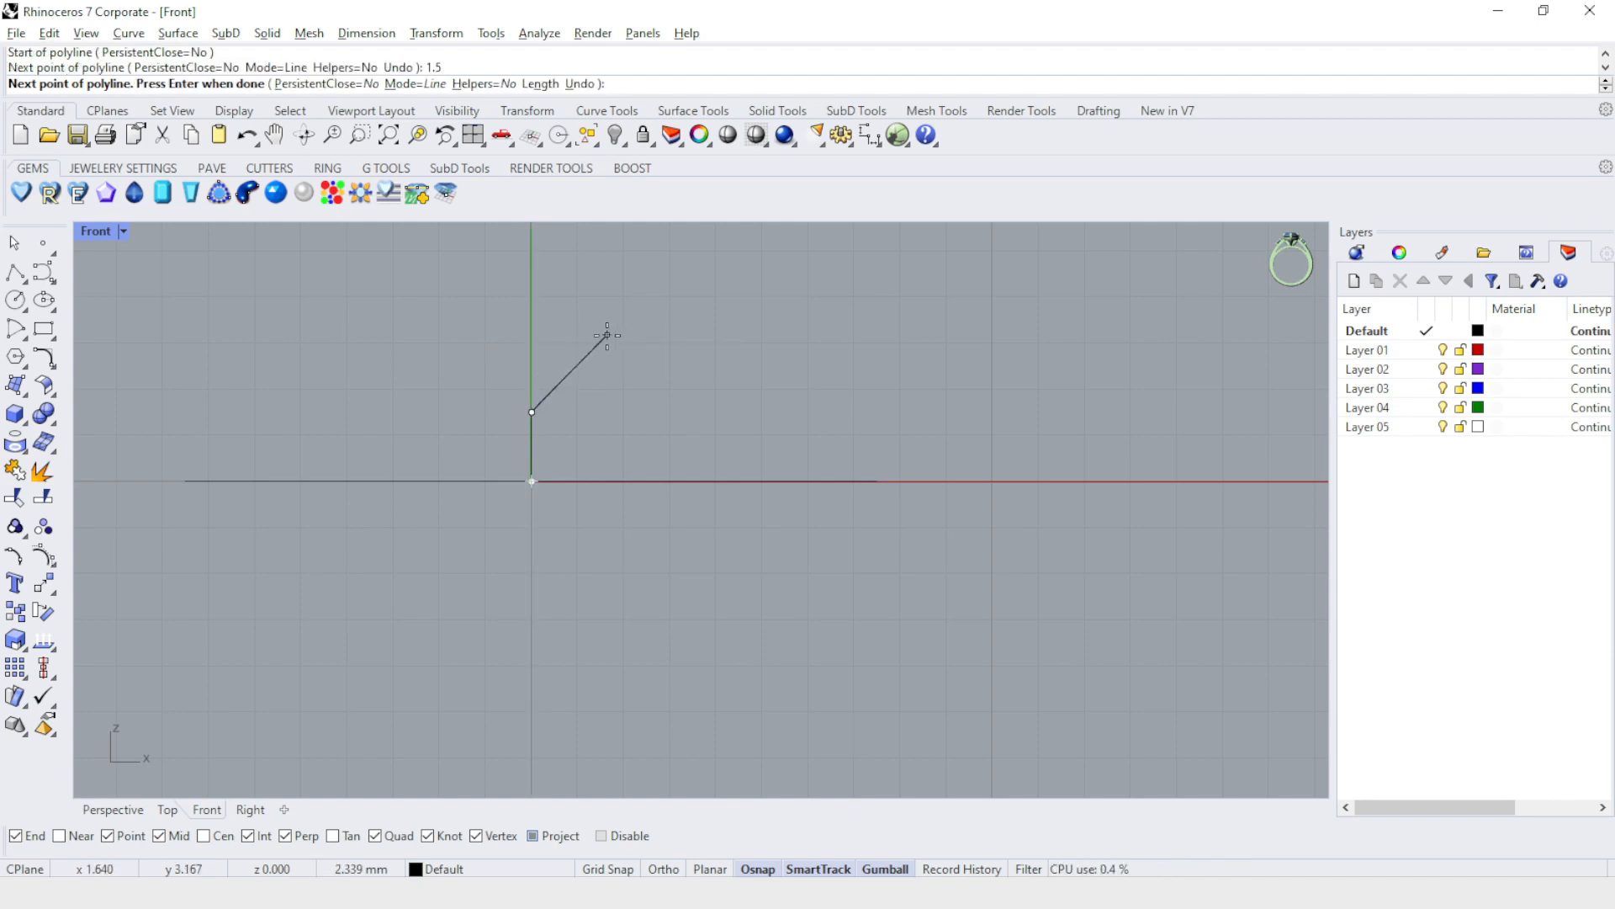
key("Return")
Draw a profile polyline from the circle's +X quadrant: 2.5 mm up, 1 mm inward, 1 mm down, ending horizontally at the centre line's upper end.
scroll(820, 360, "up", 2)
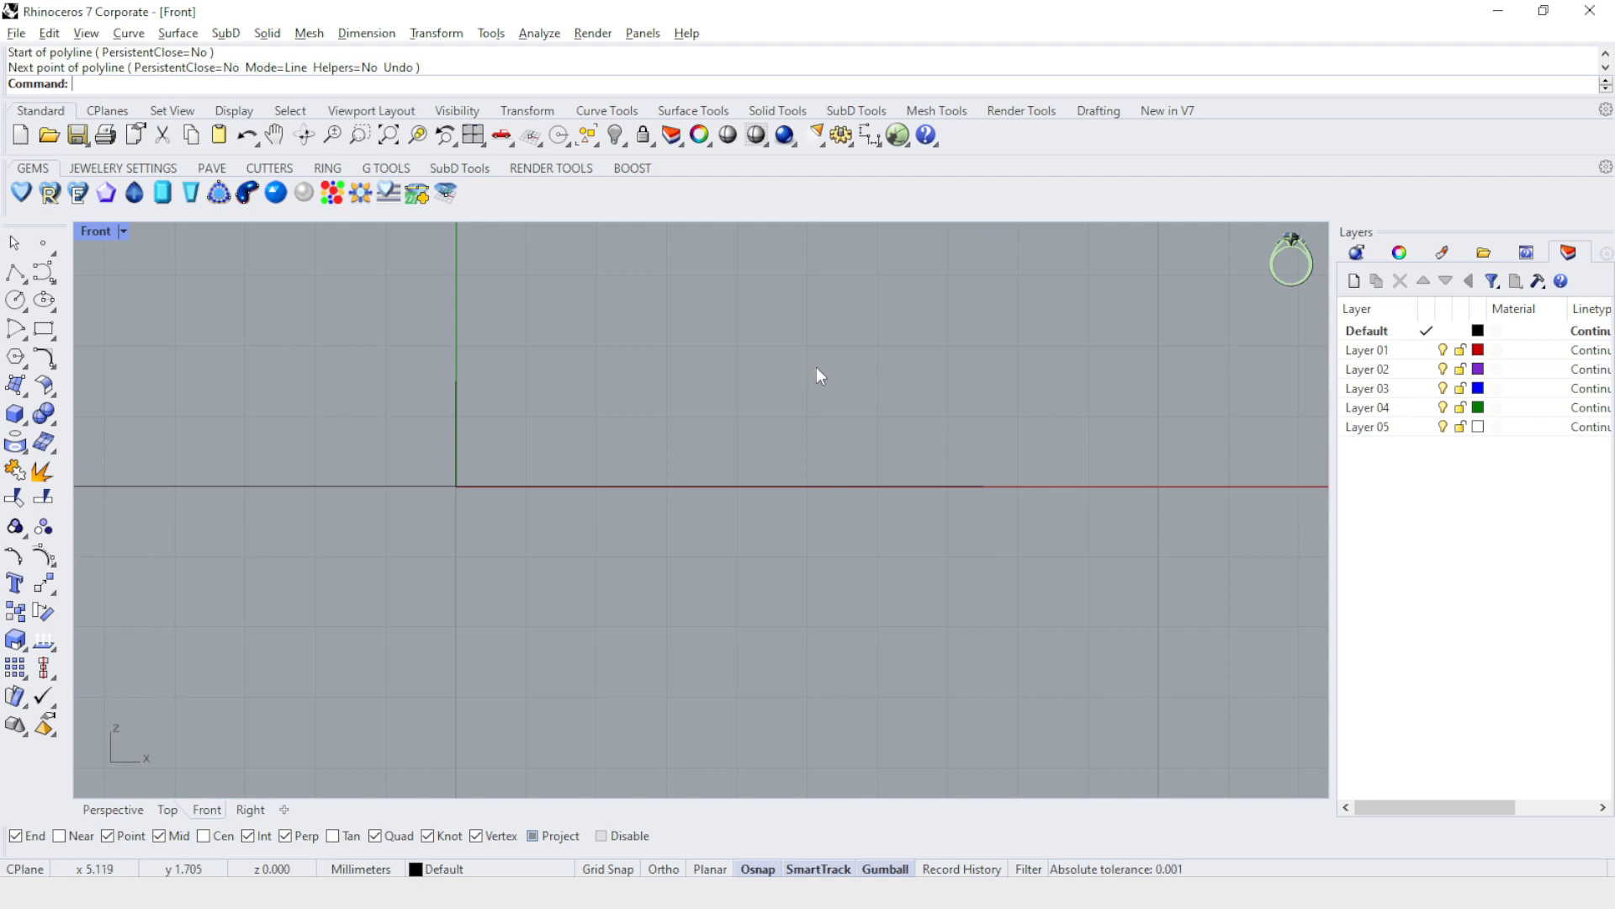
left_click(14, 273)
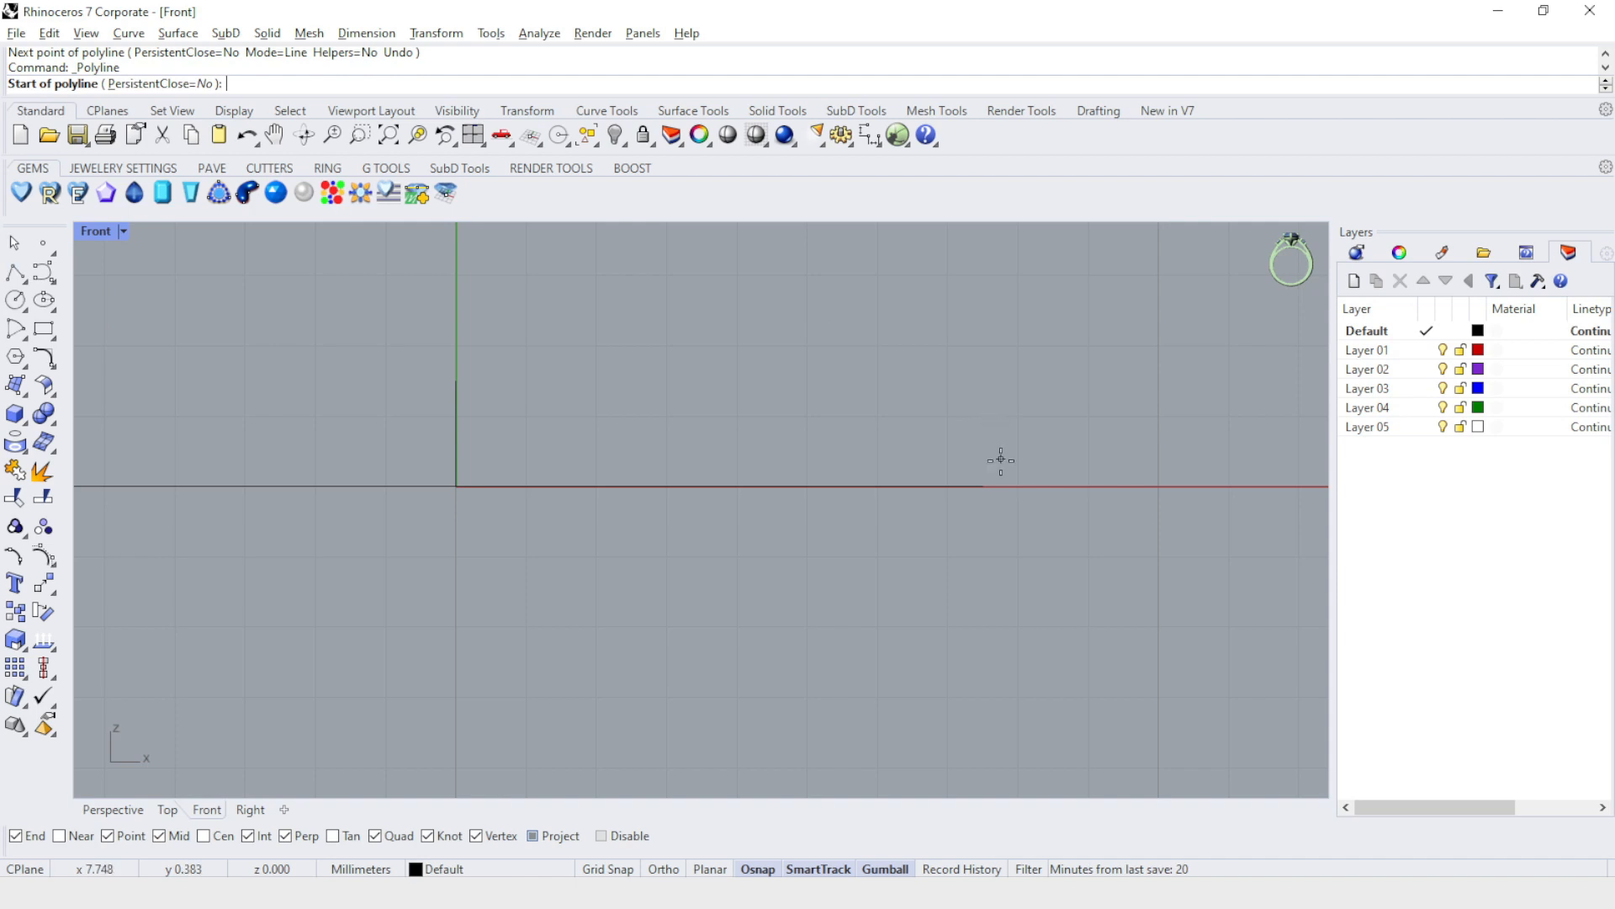
left_click(983, 485)
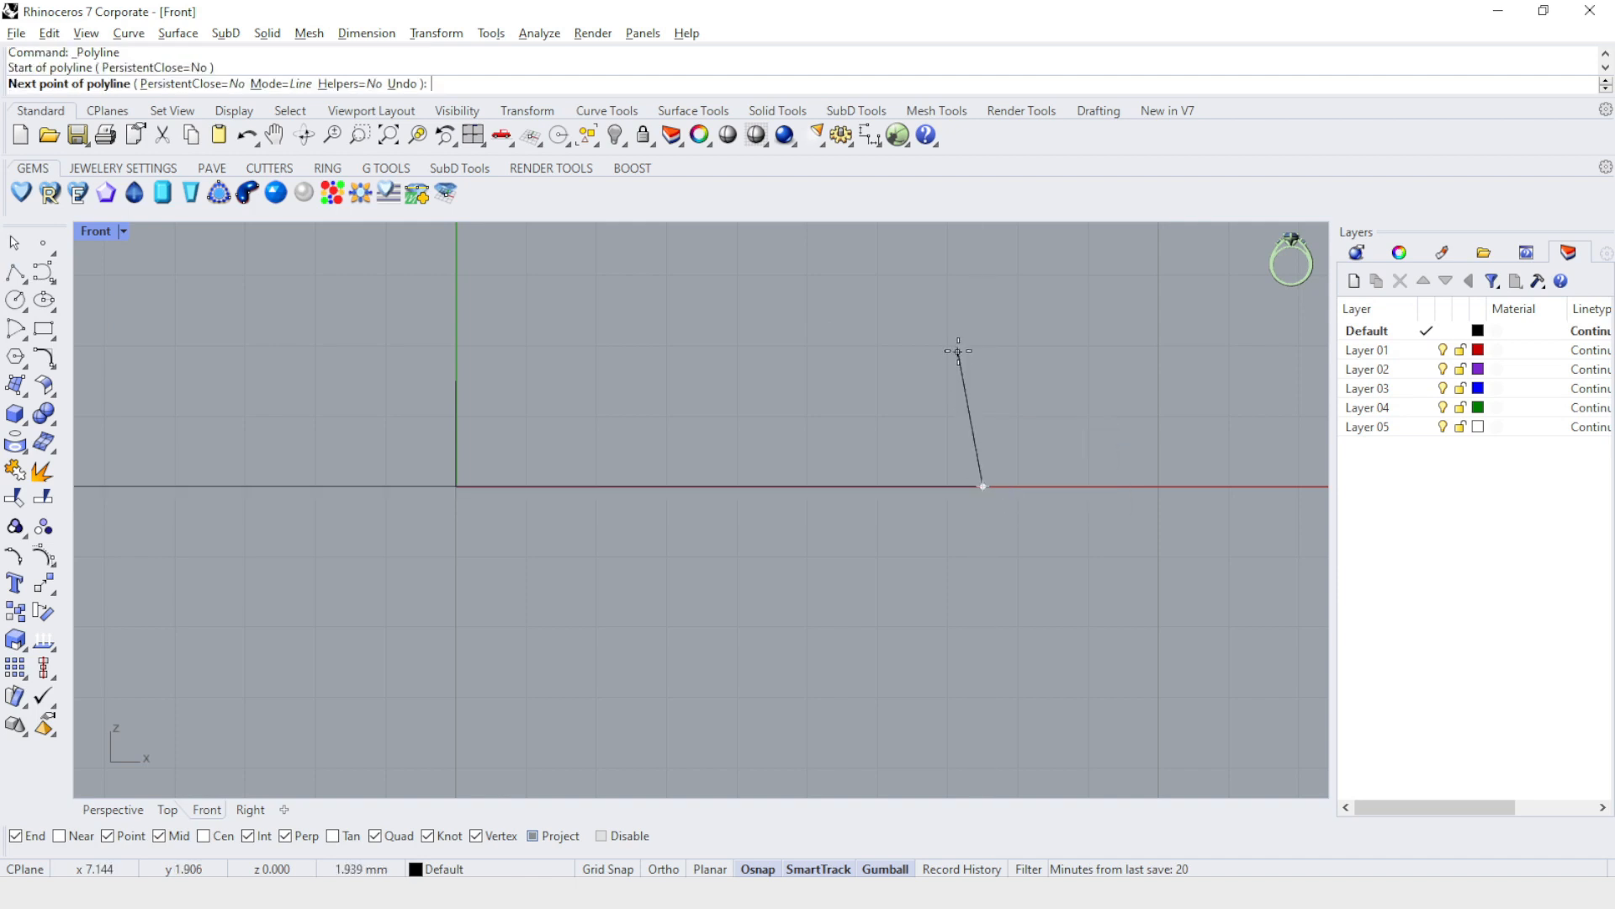
type("2.")
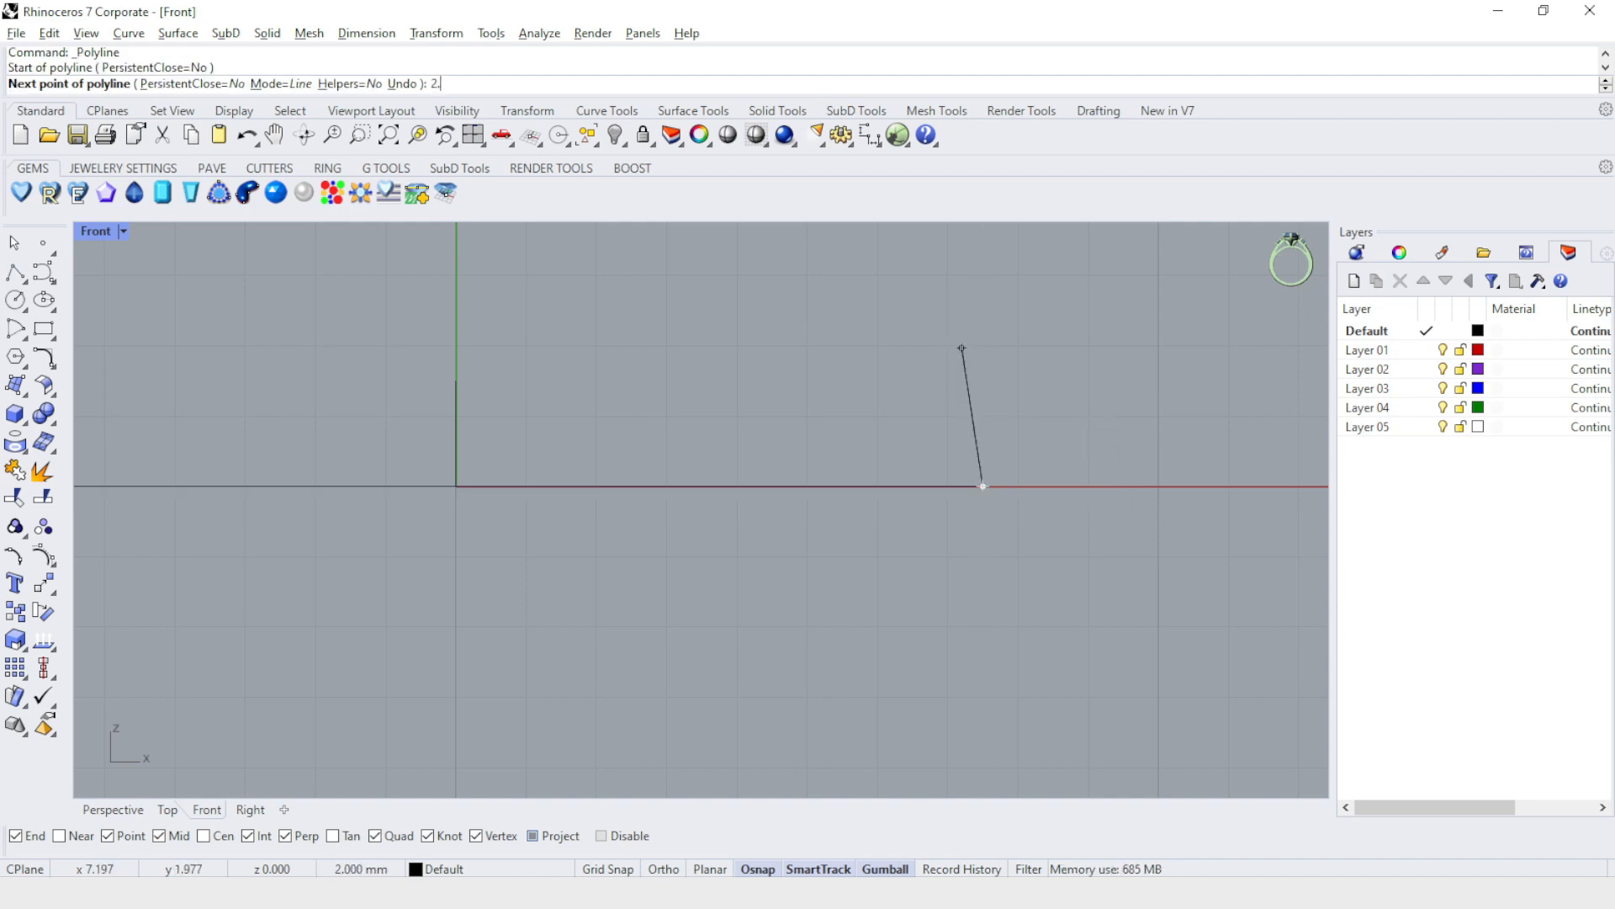
type("5")
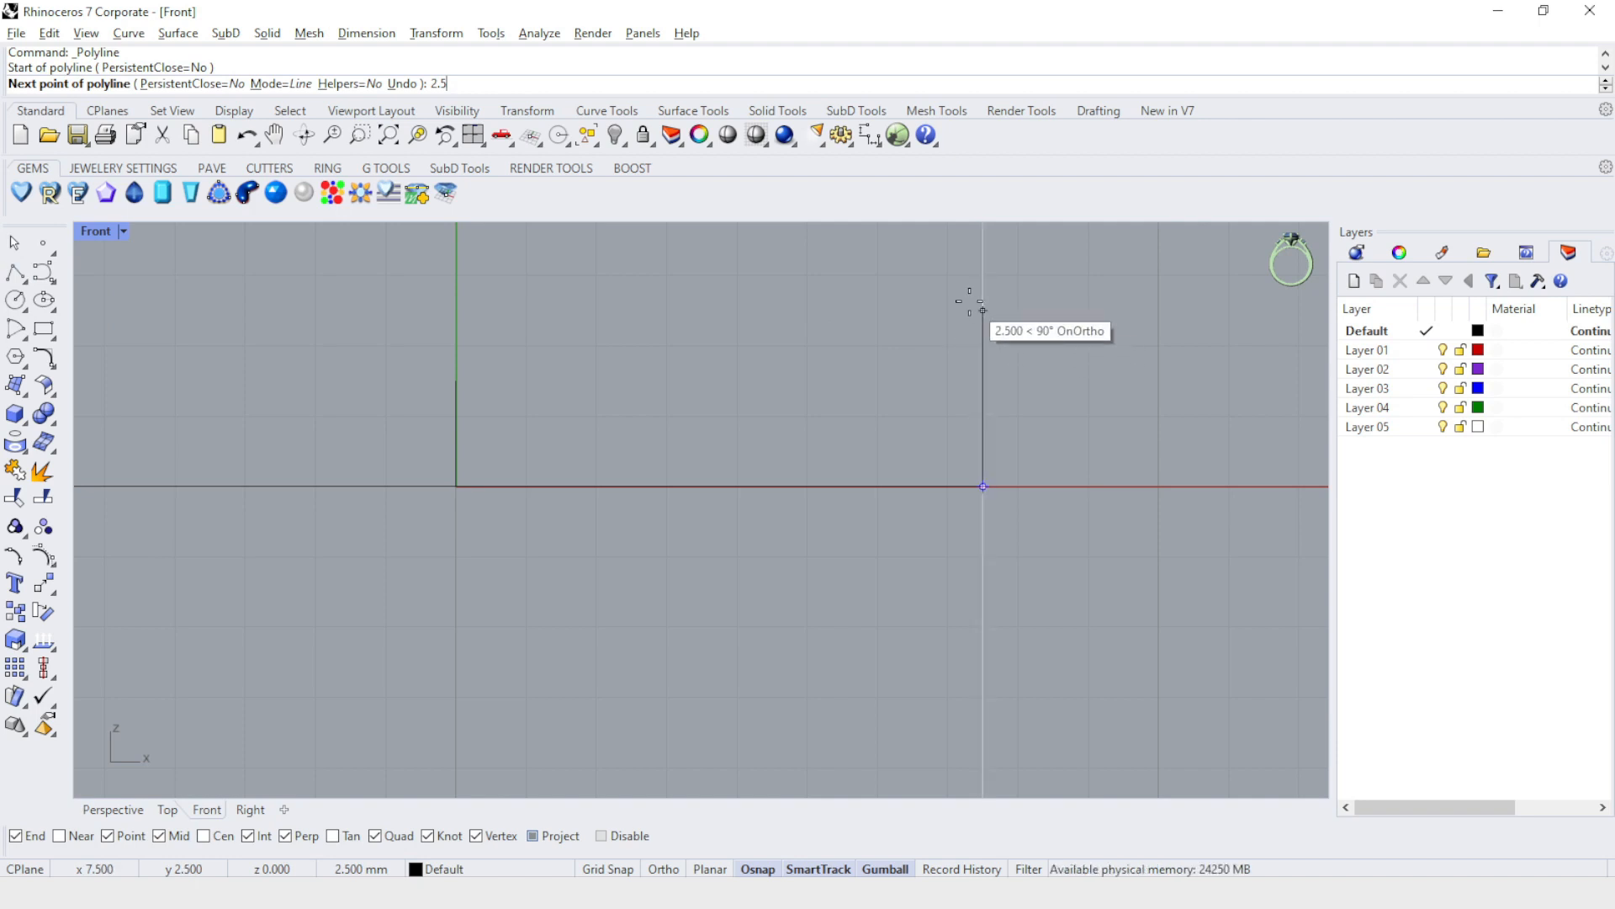
key("Return")
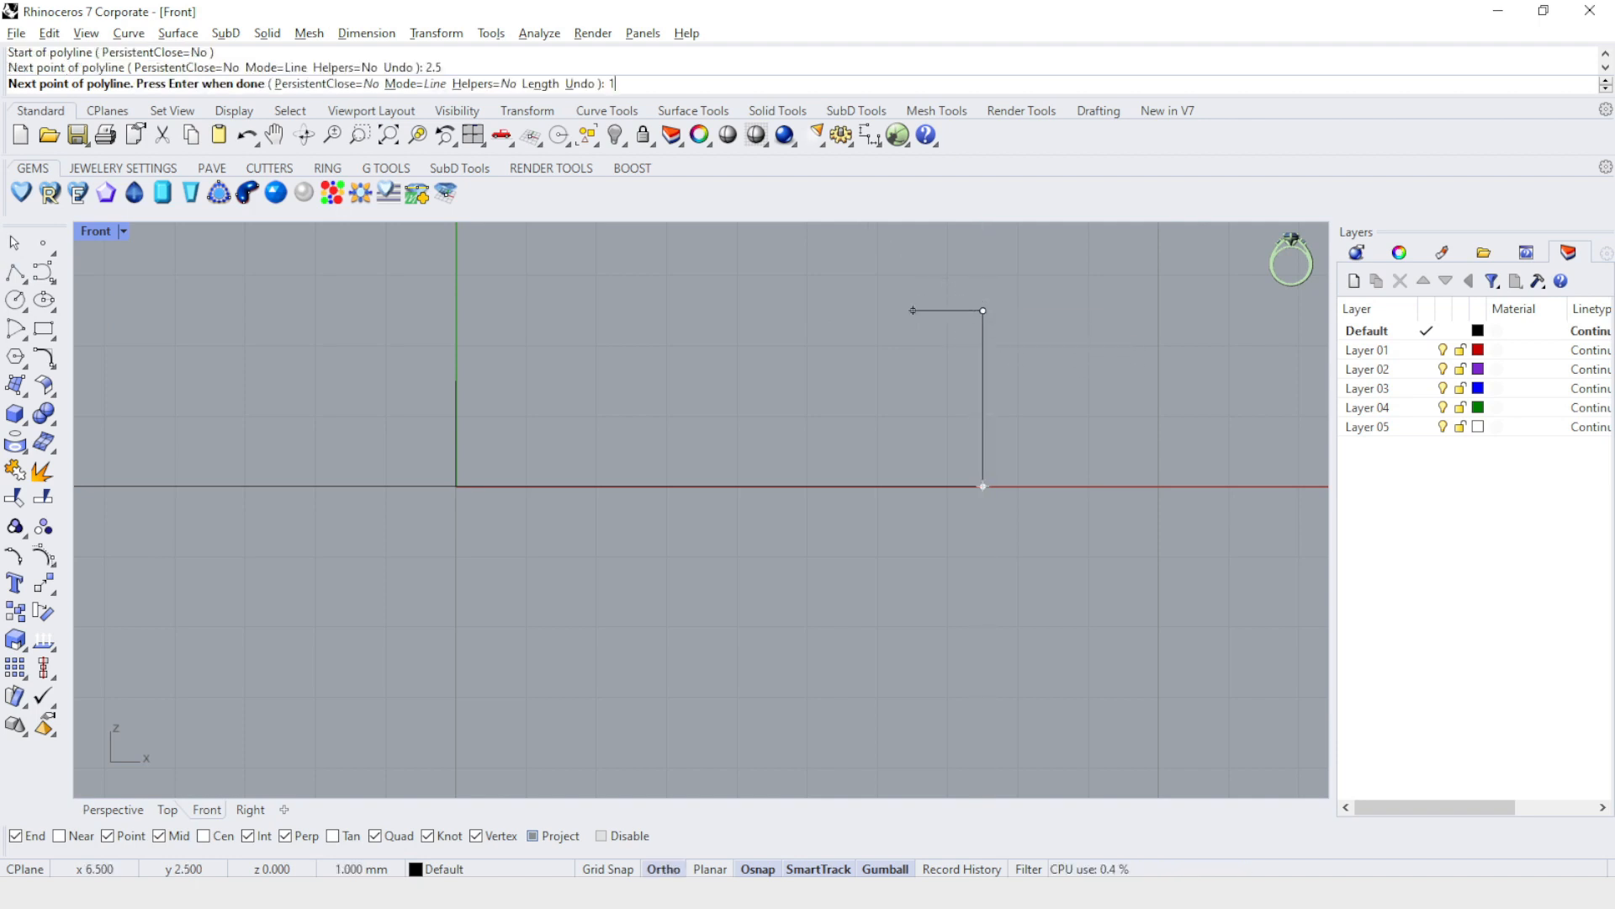
left_click(913, 310)
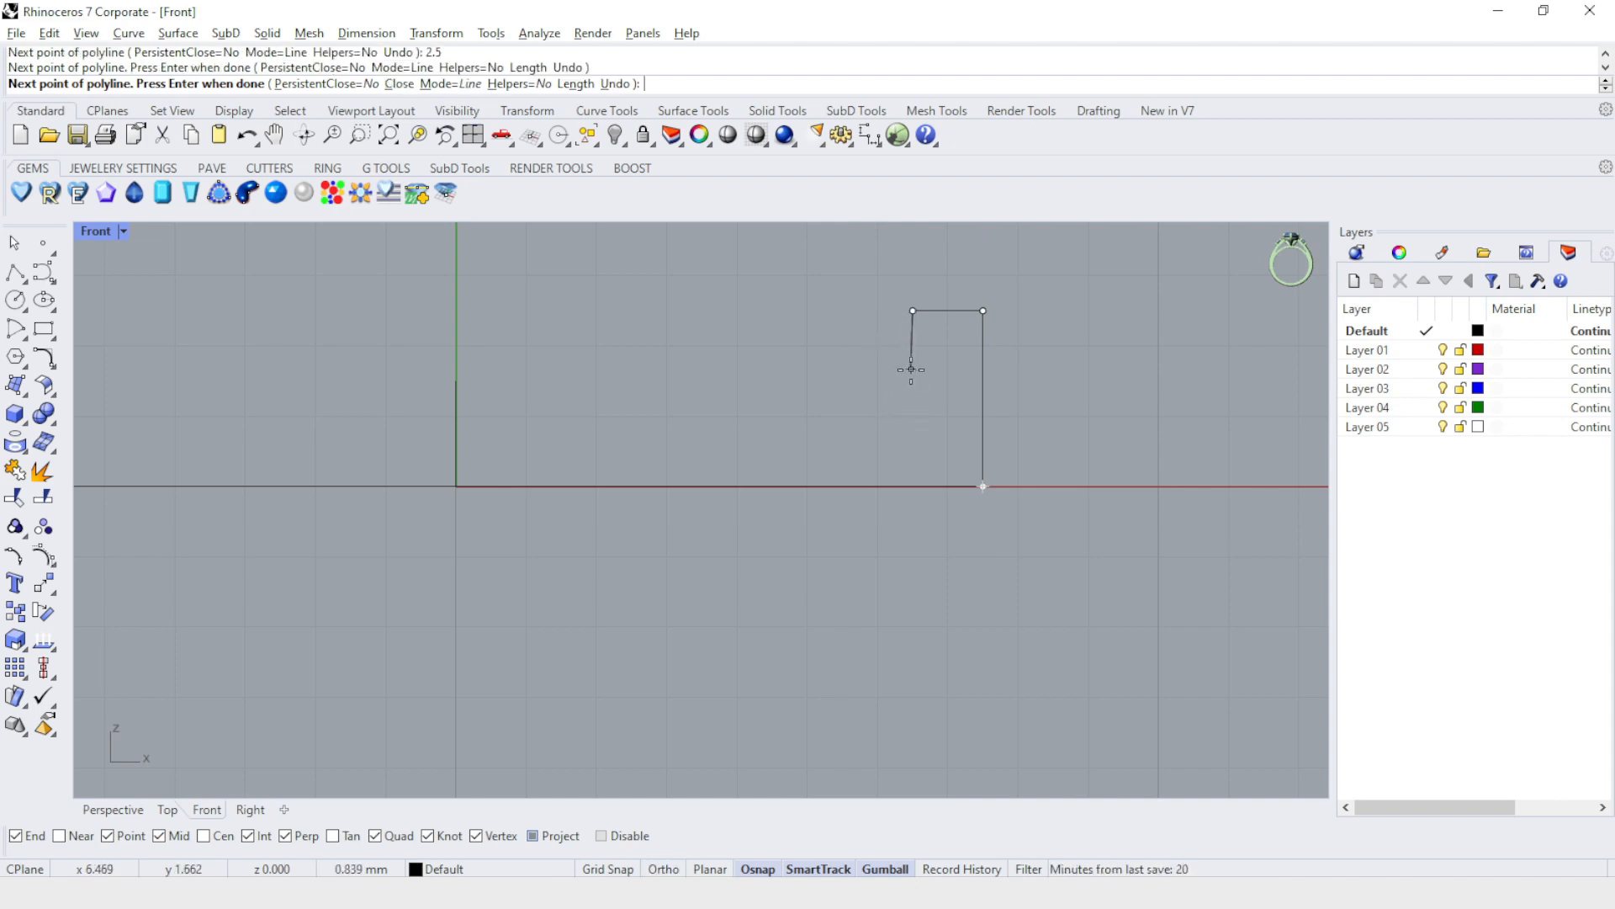
type("1")
key("Return")
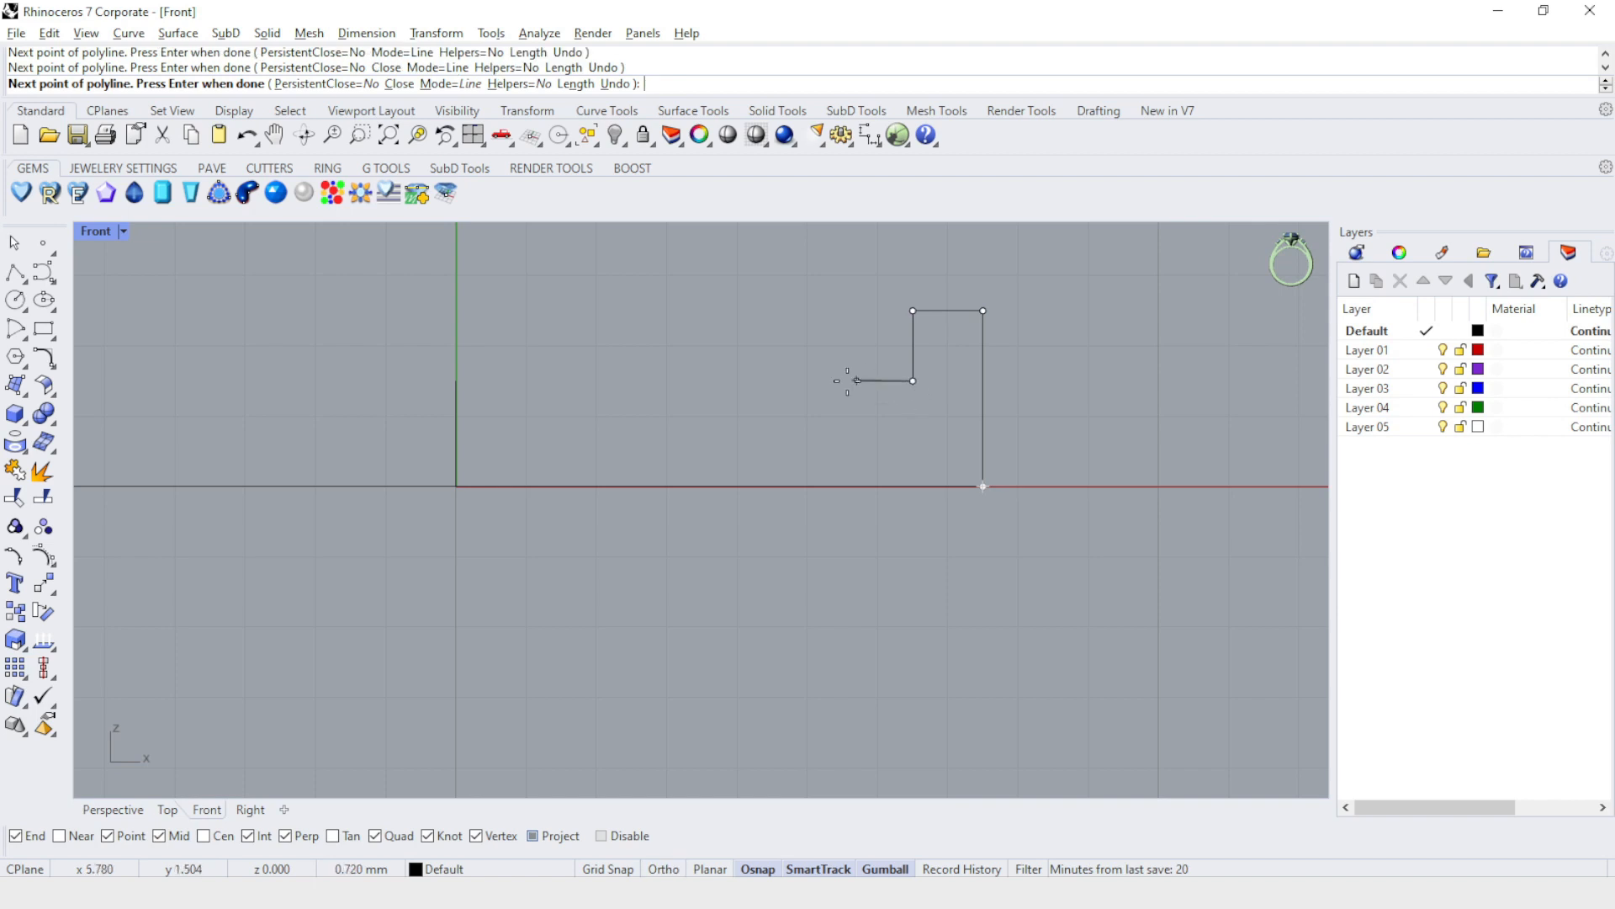
left_click(457, 381)
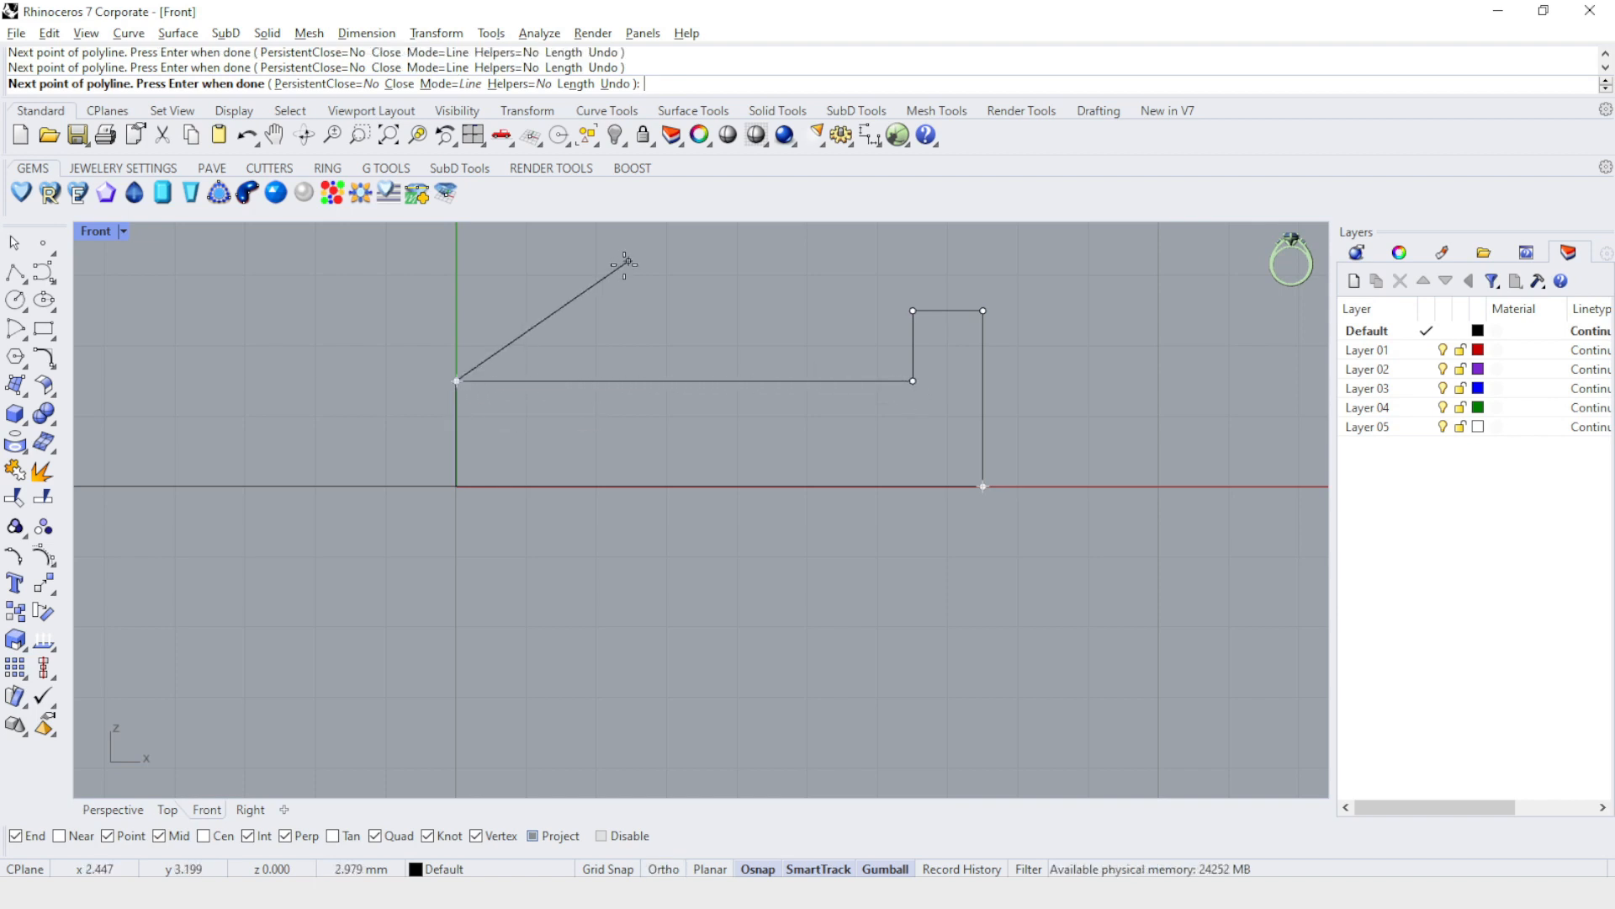
key("Return")
Fillet the inner upper corner of the profile's raised rim with a 0.2 mm radius.
scroll(920, 315, "up", 4)
left_click(956, 321)
scroll(962, 306, "up", 4)
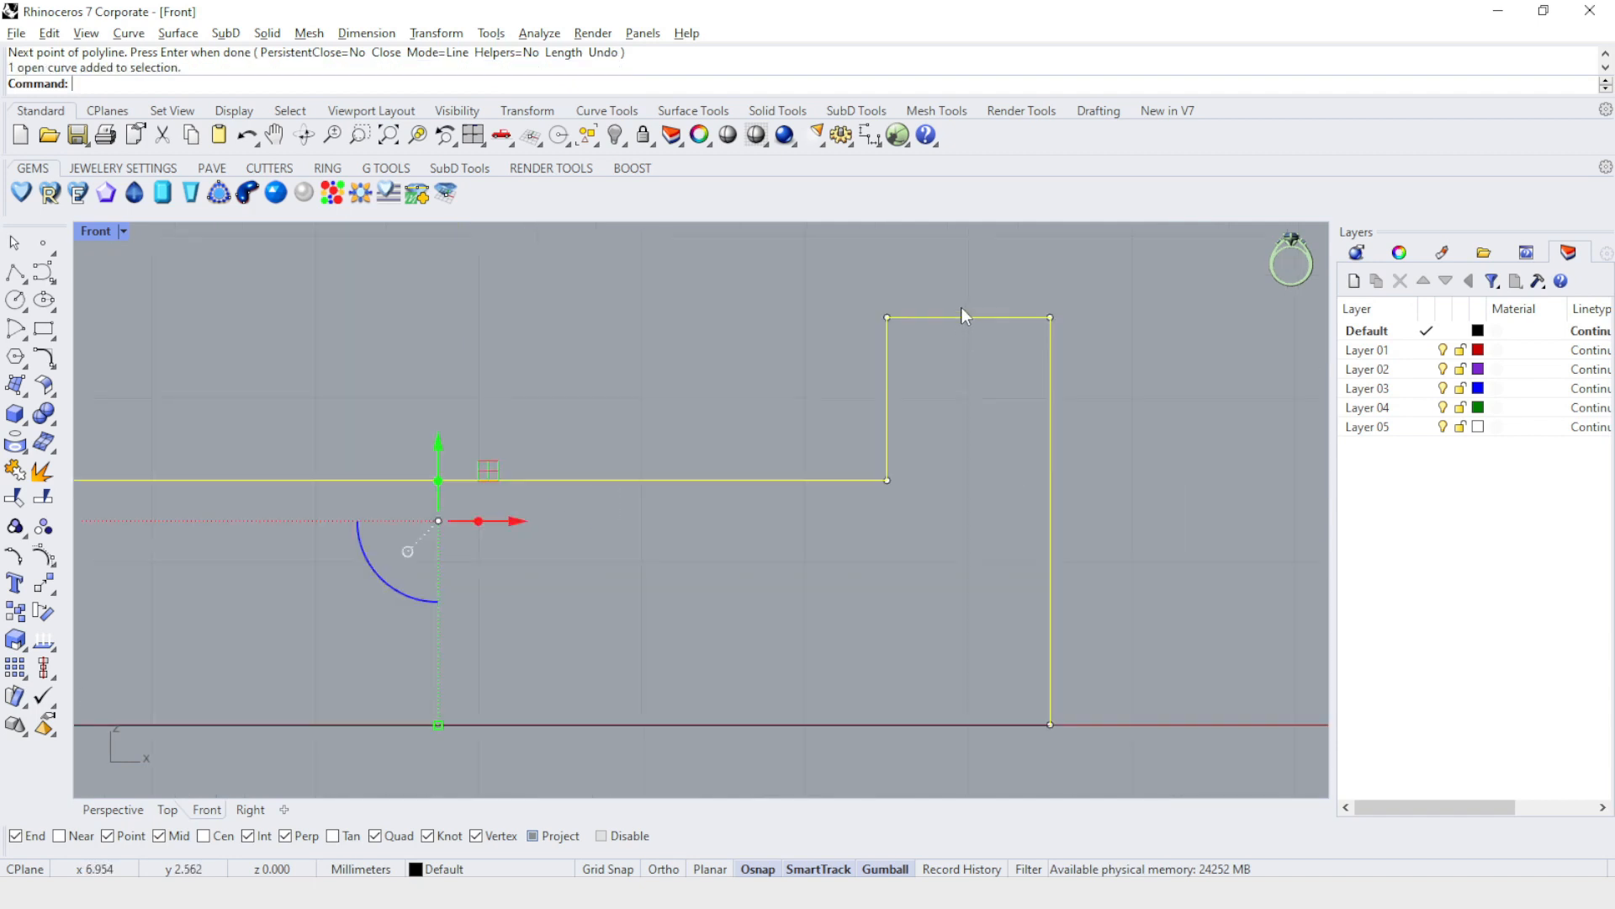
left_click(44, 360)
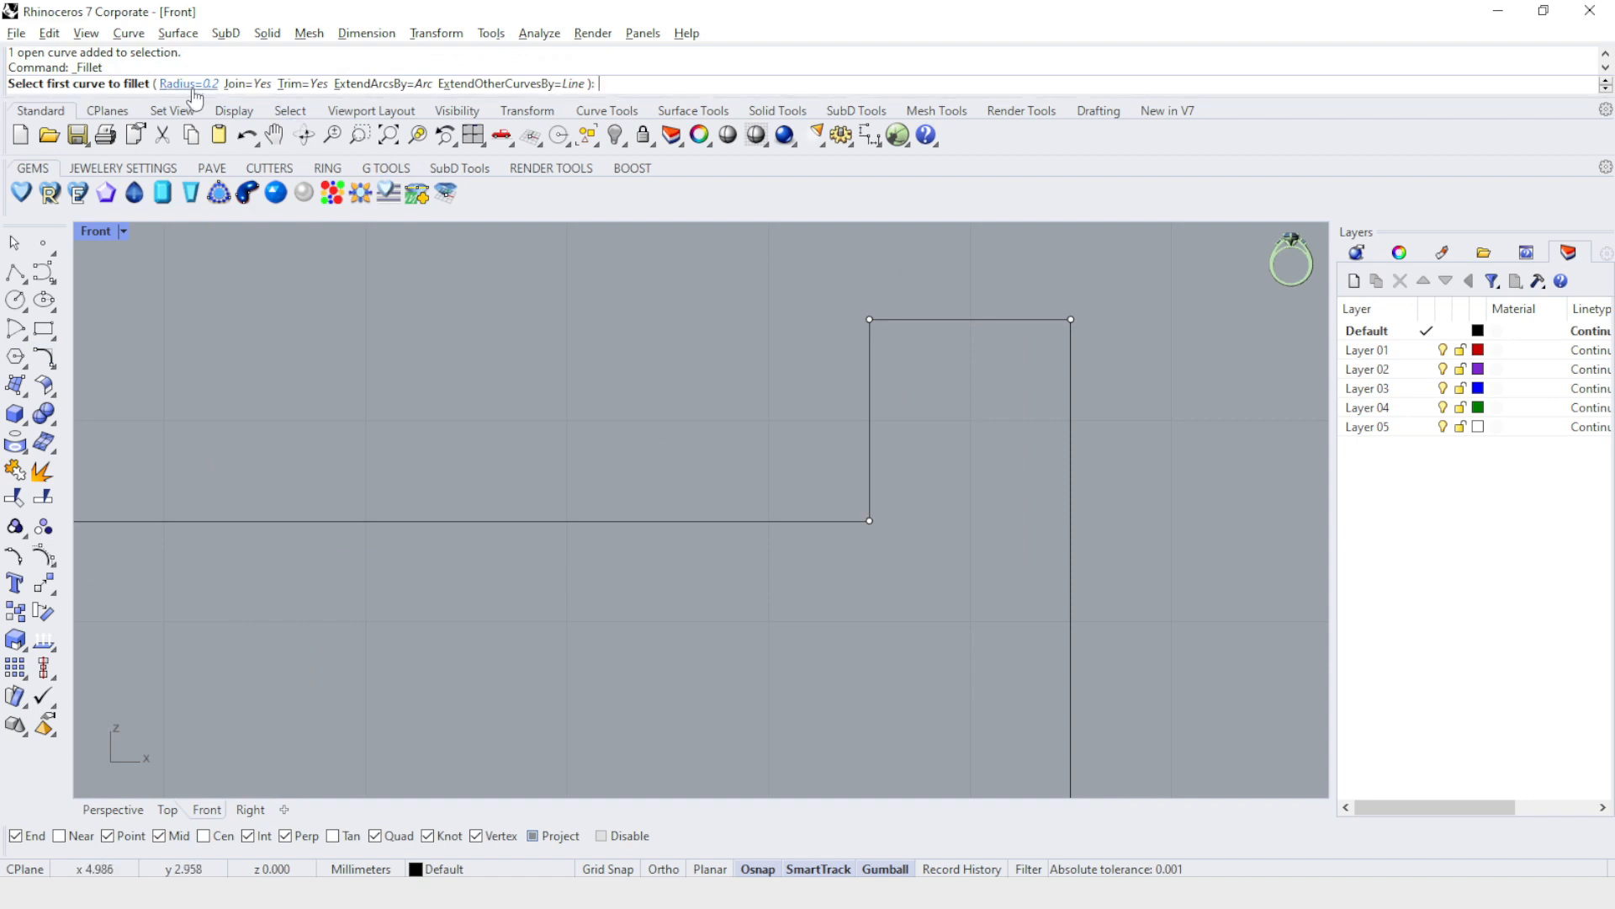
left_click(865, 377)
left_click(929, 321)
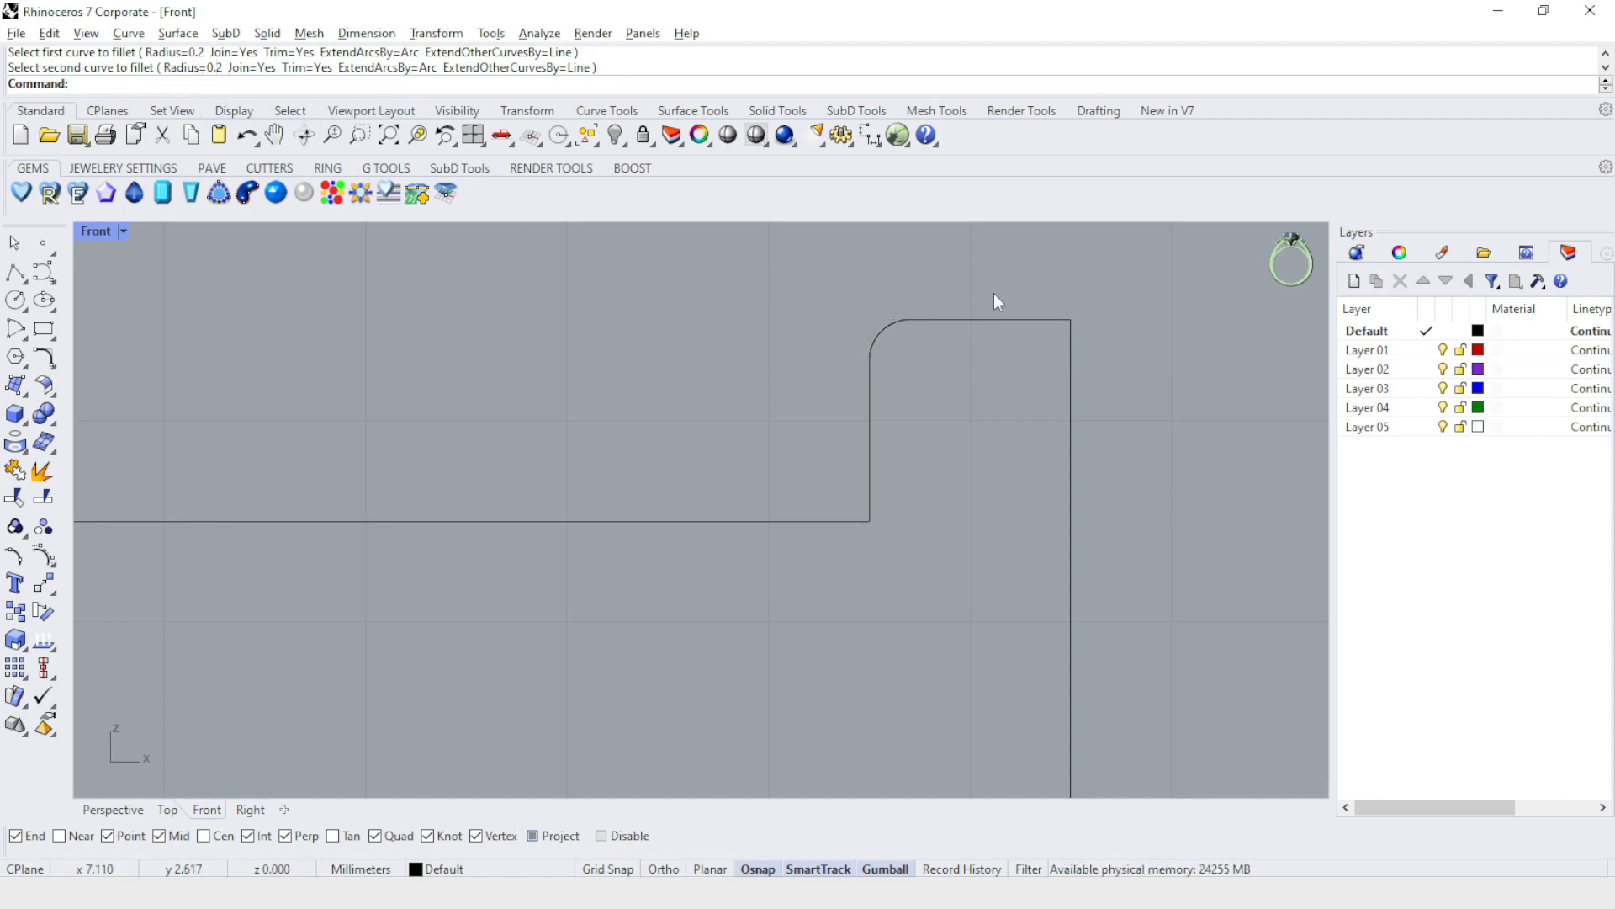
Fillet the outer upper corner of the profile's raised rim with a 0.5 mm radius.
left_click(1068, 326)
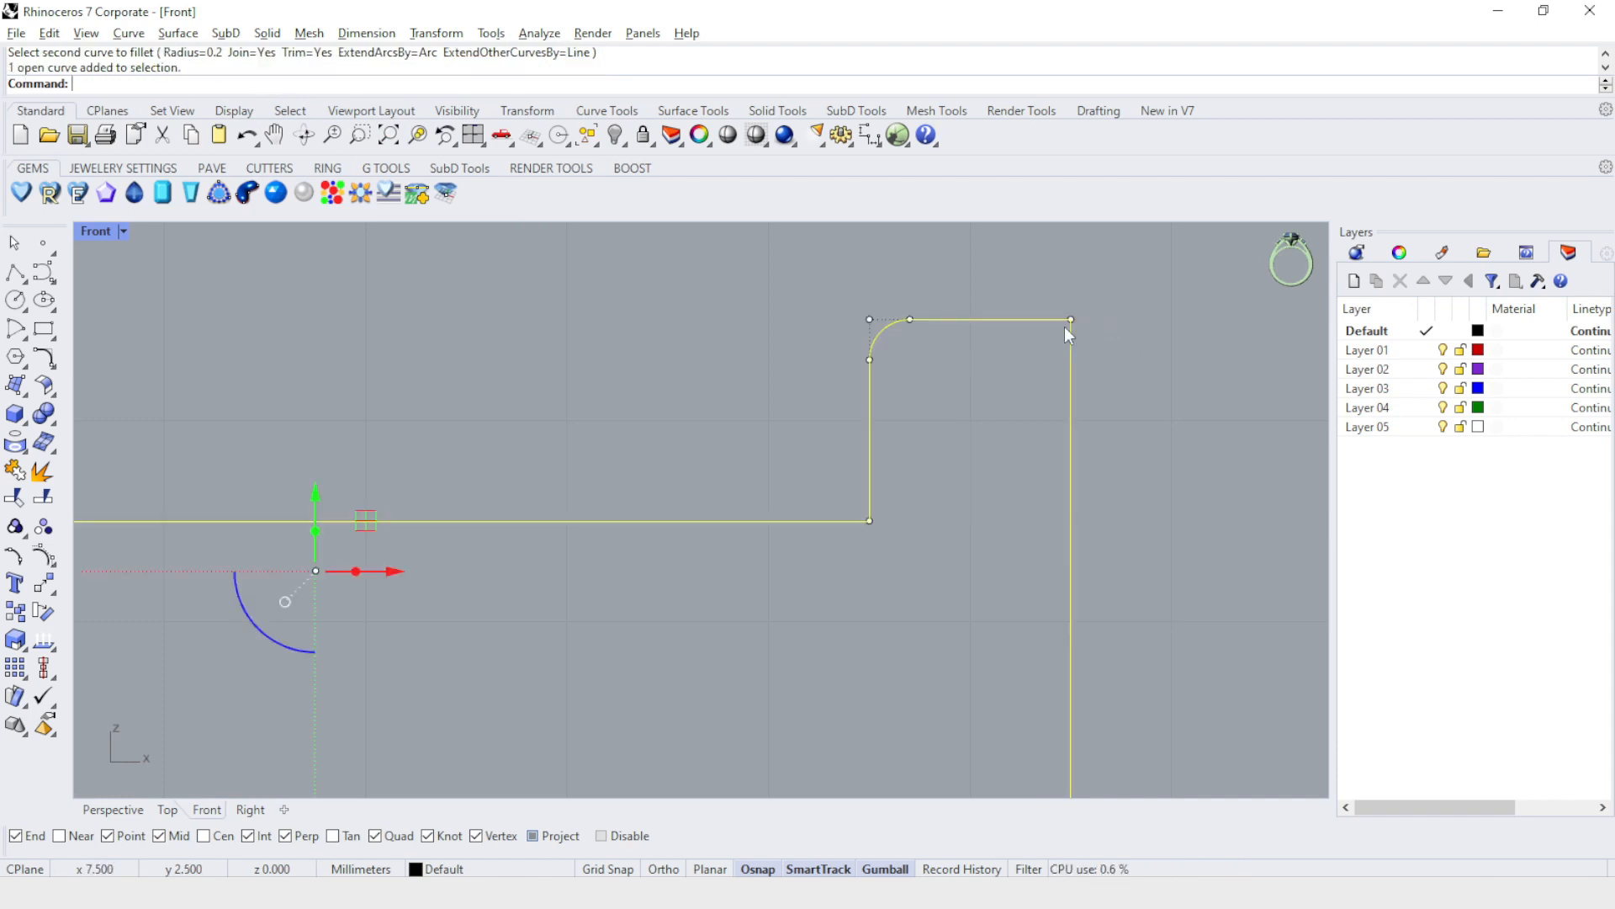
left_click(43, 357)
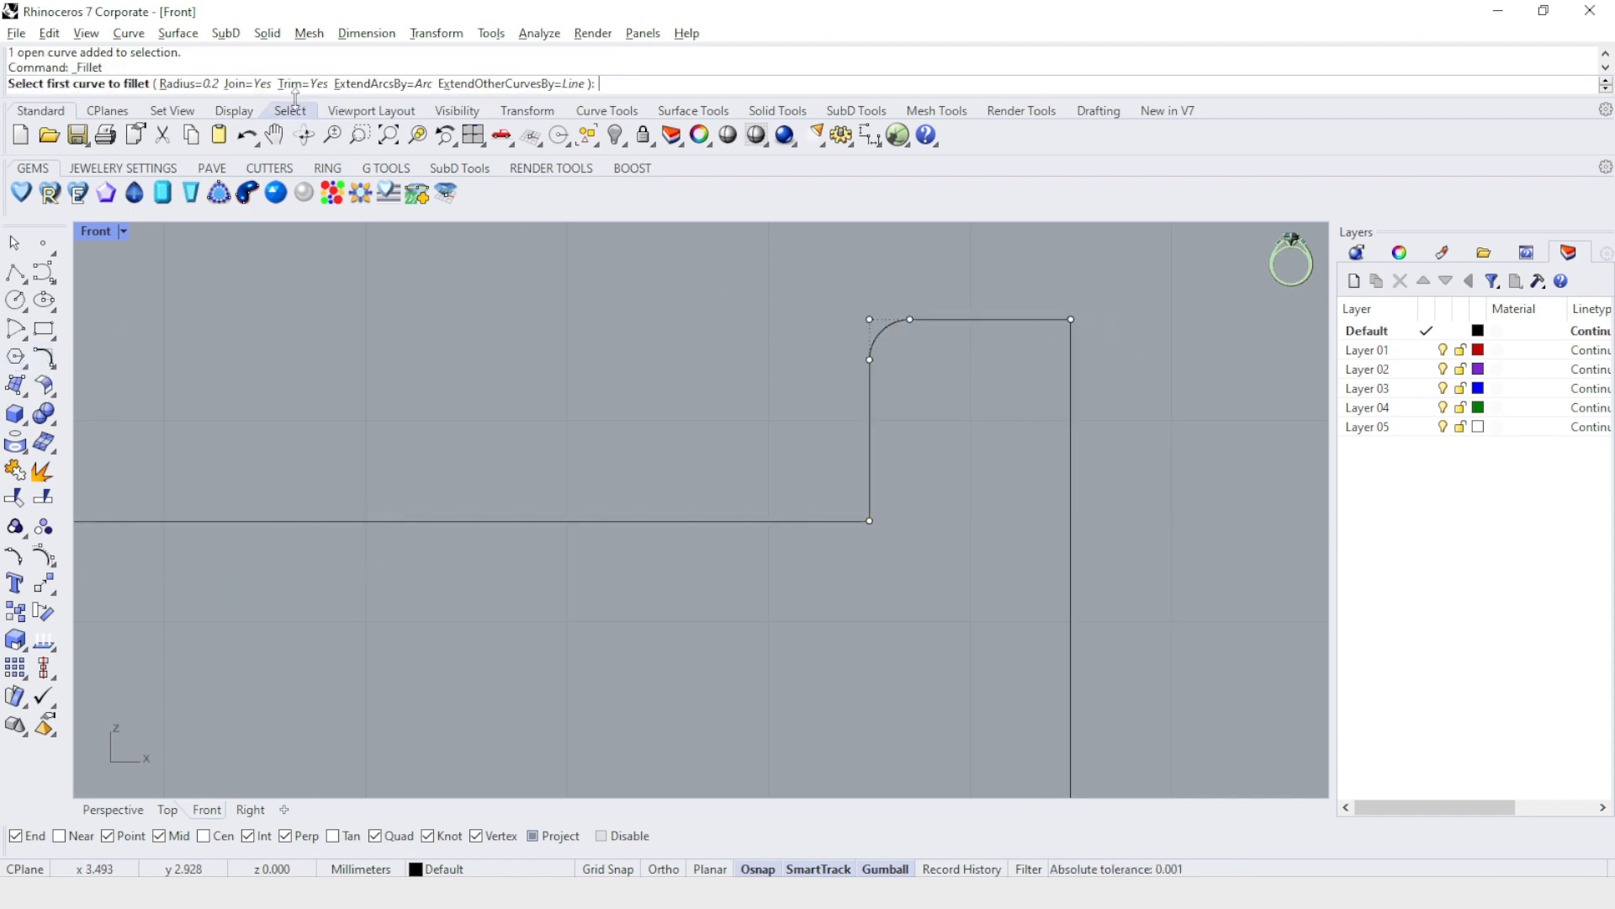
left_click(159, 83)
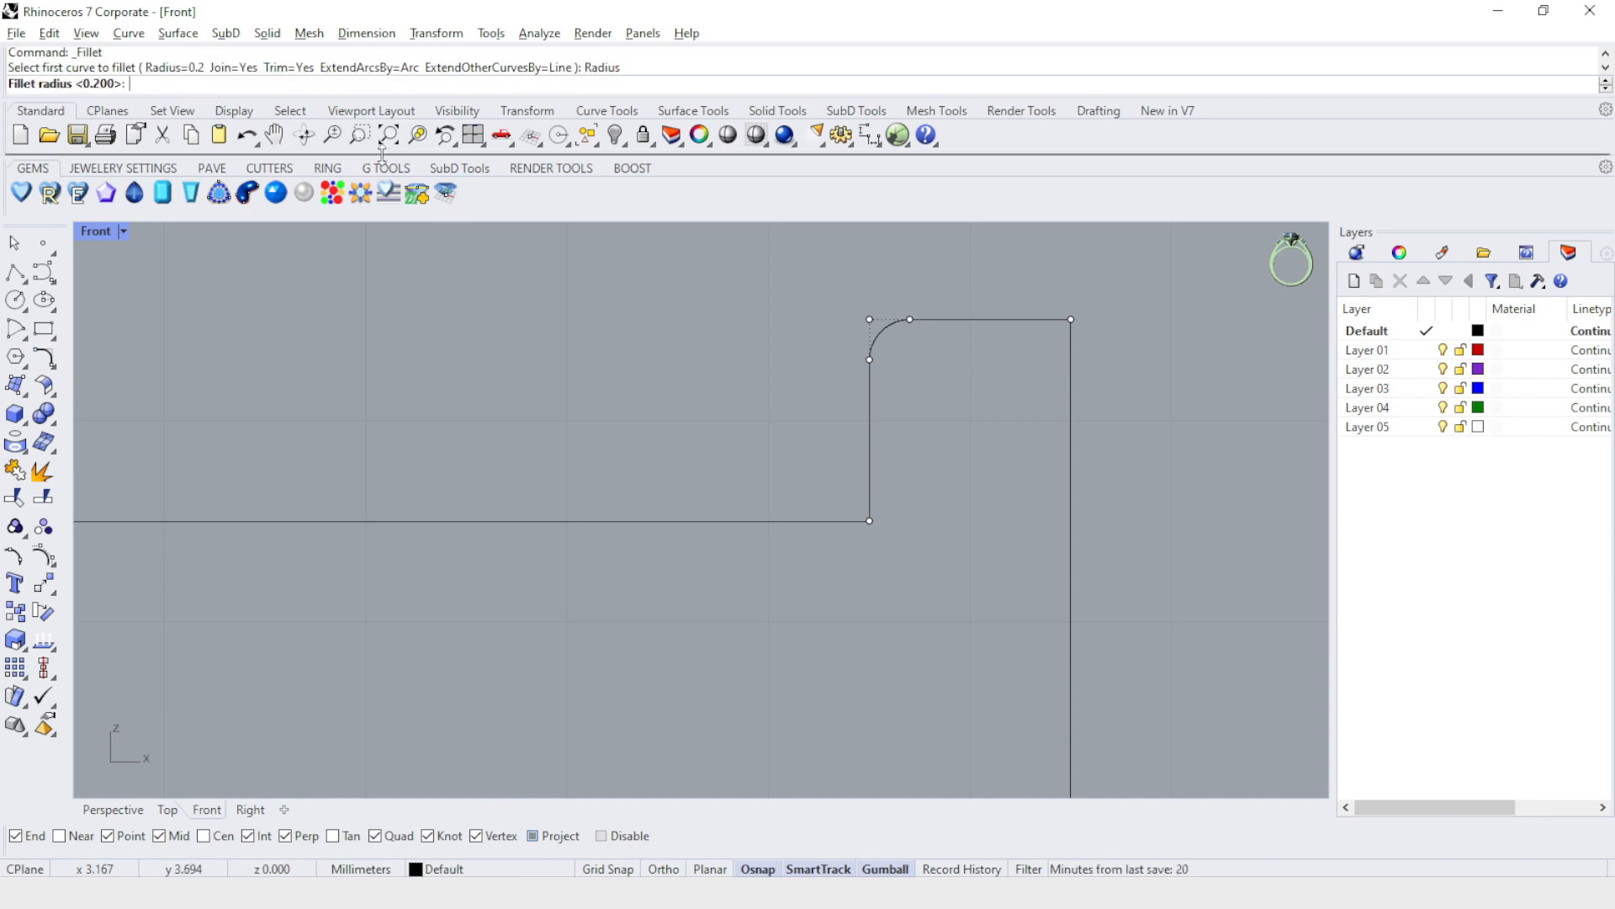
type("0.5")
key("Return")
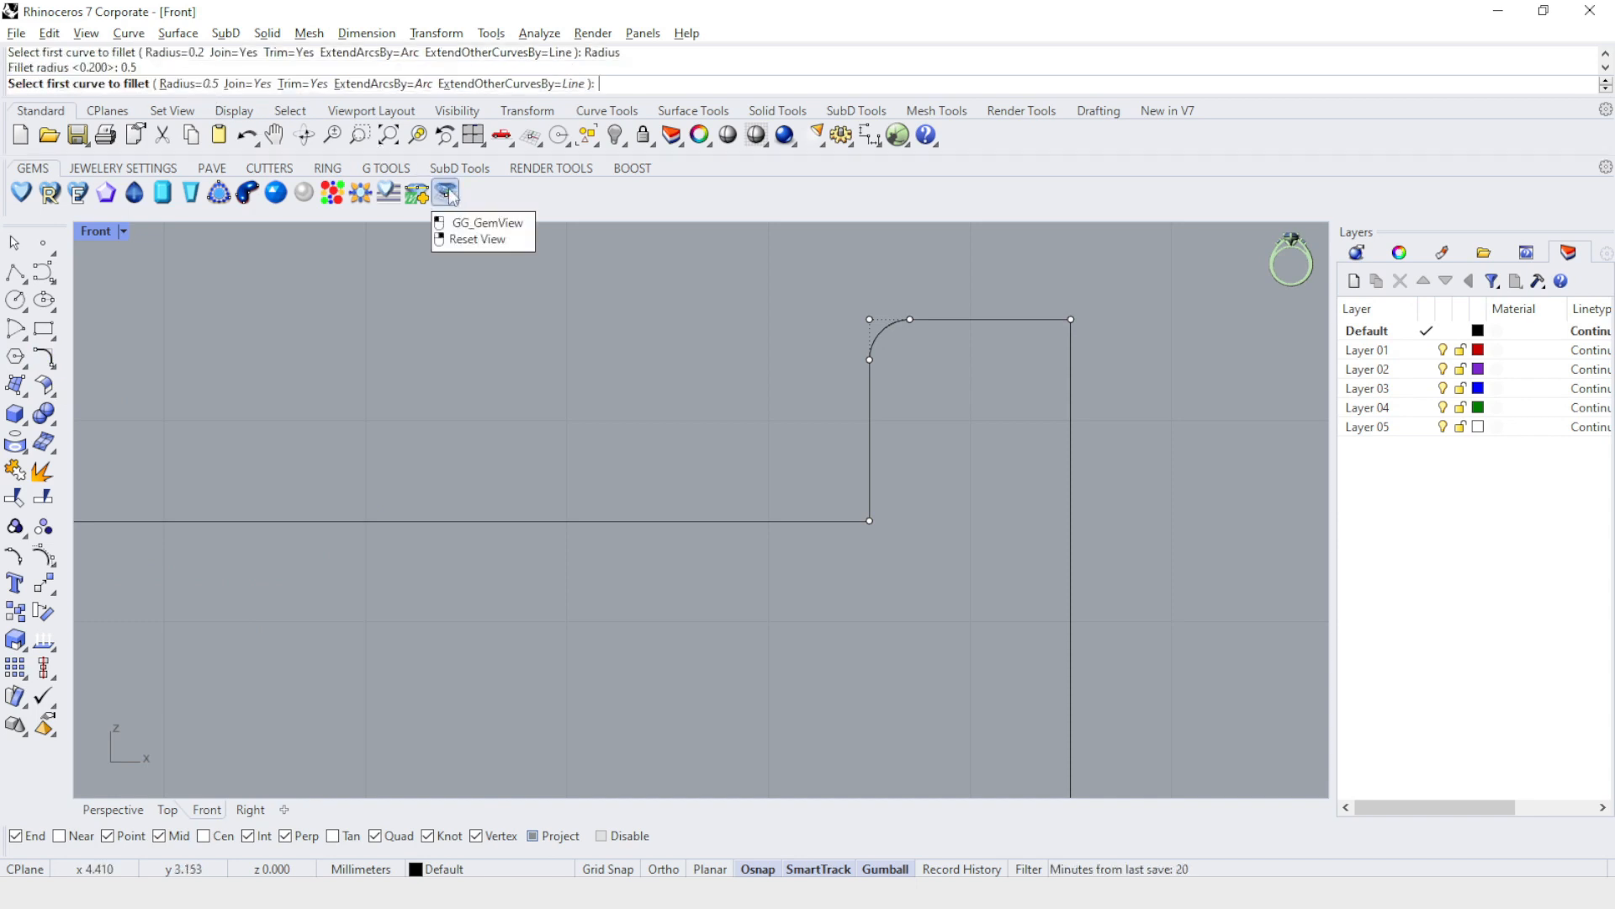
left_click(1000, 318)
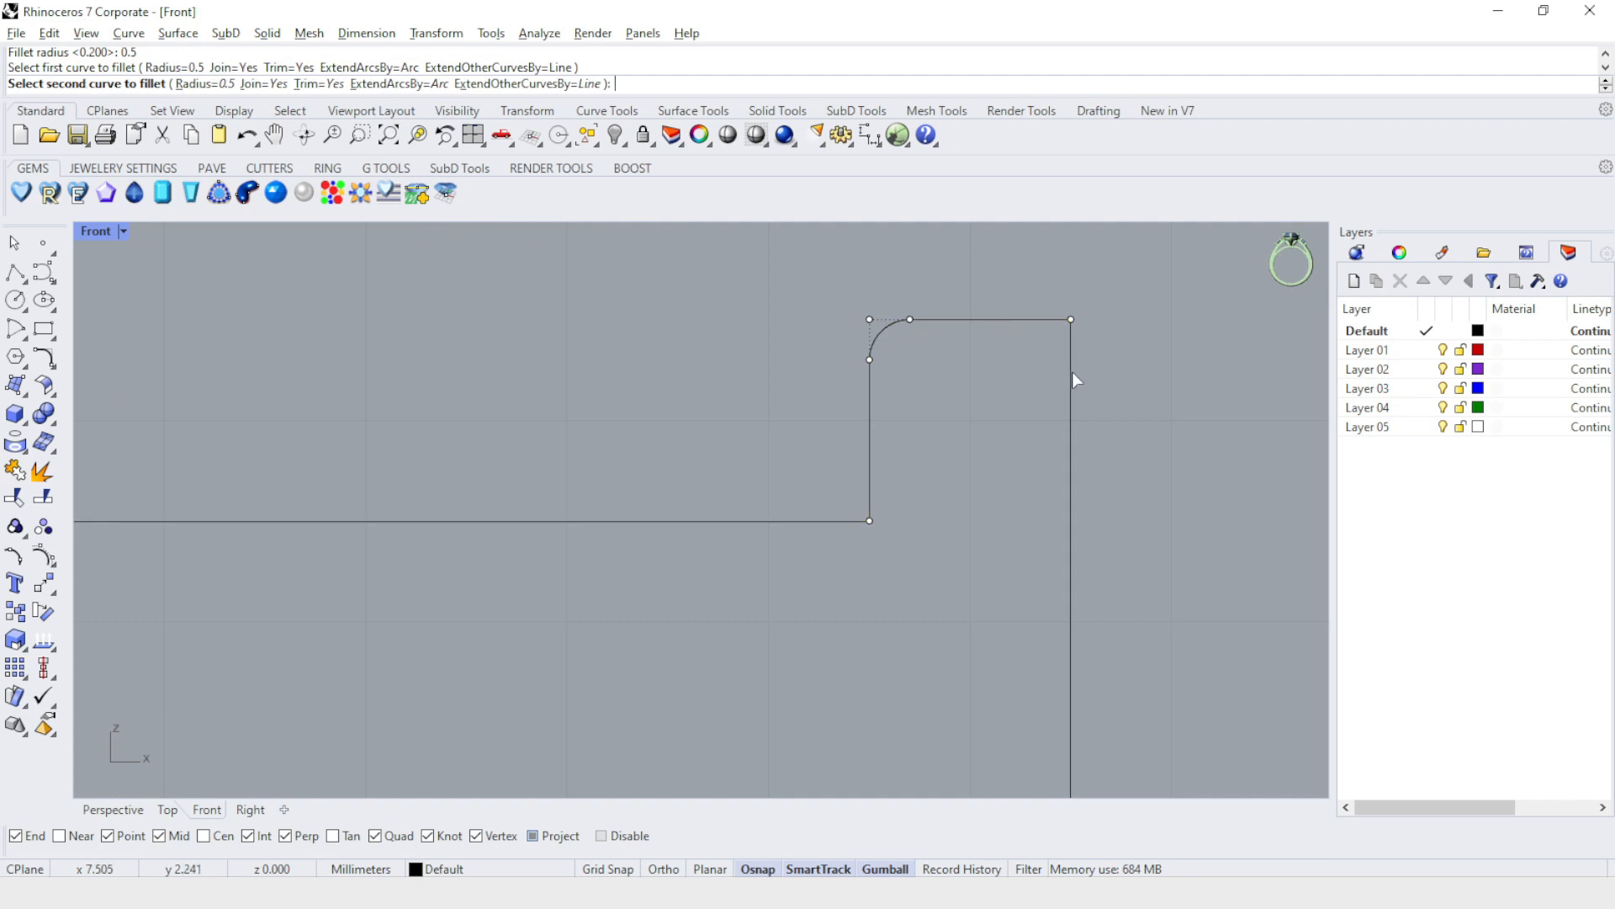
left_click(1071, 372)
Switch from the Front view to a maximized Perspective view showing the filleted profile and the circle.
scroll(1013, 303, "down", 5)
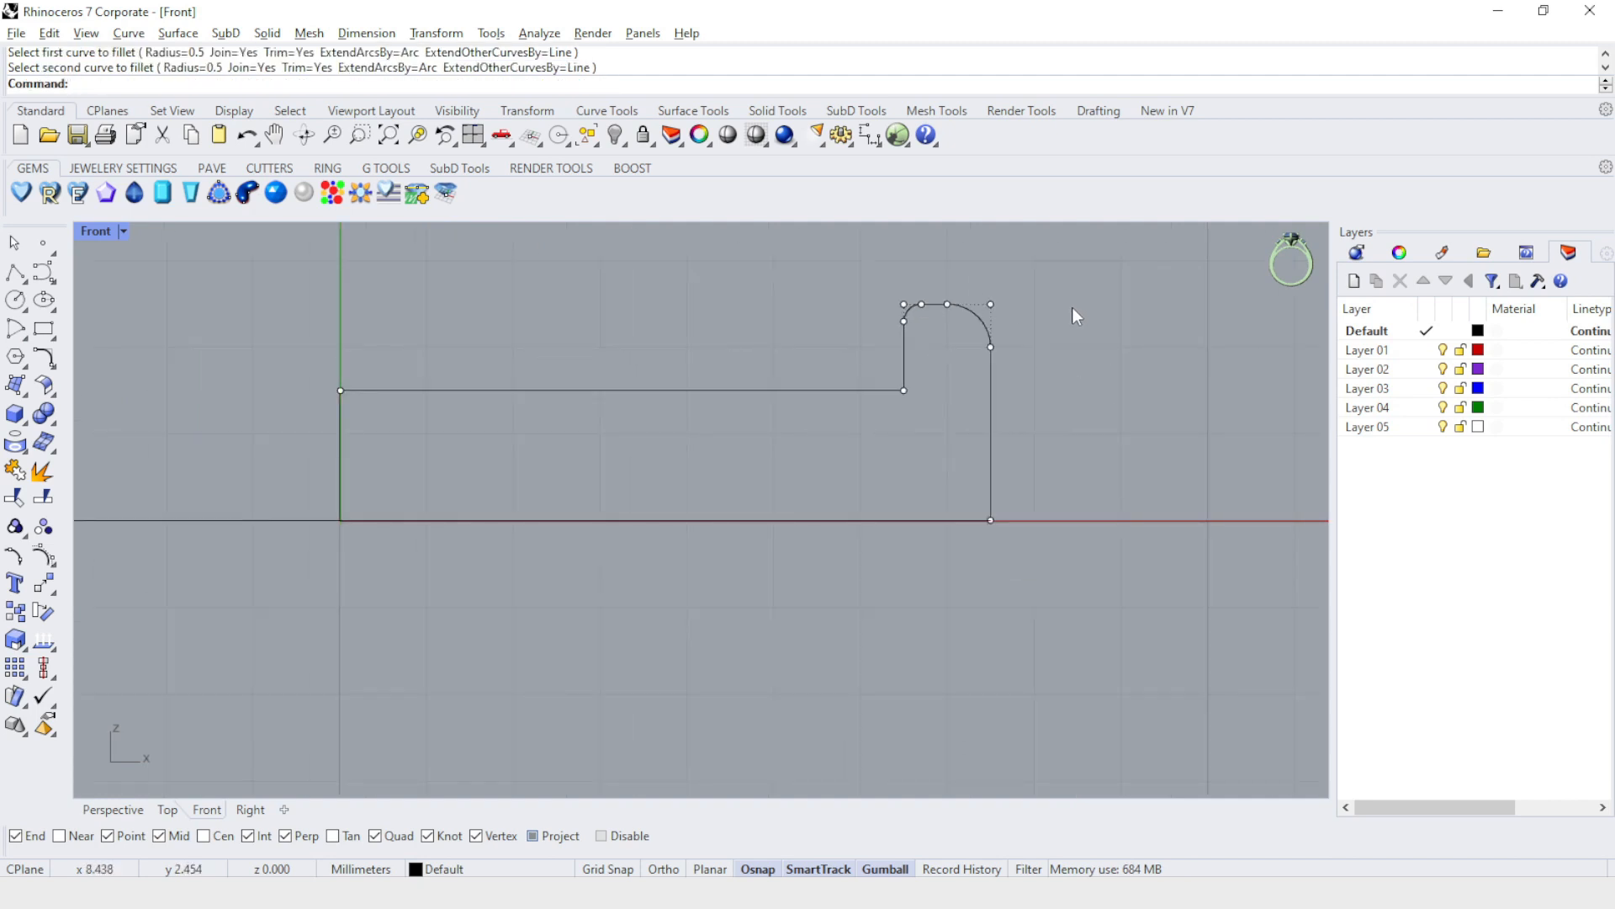
right_click_drag(1072, 306, 1076, 336)
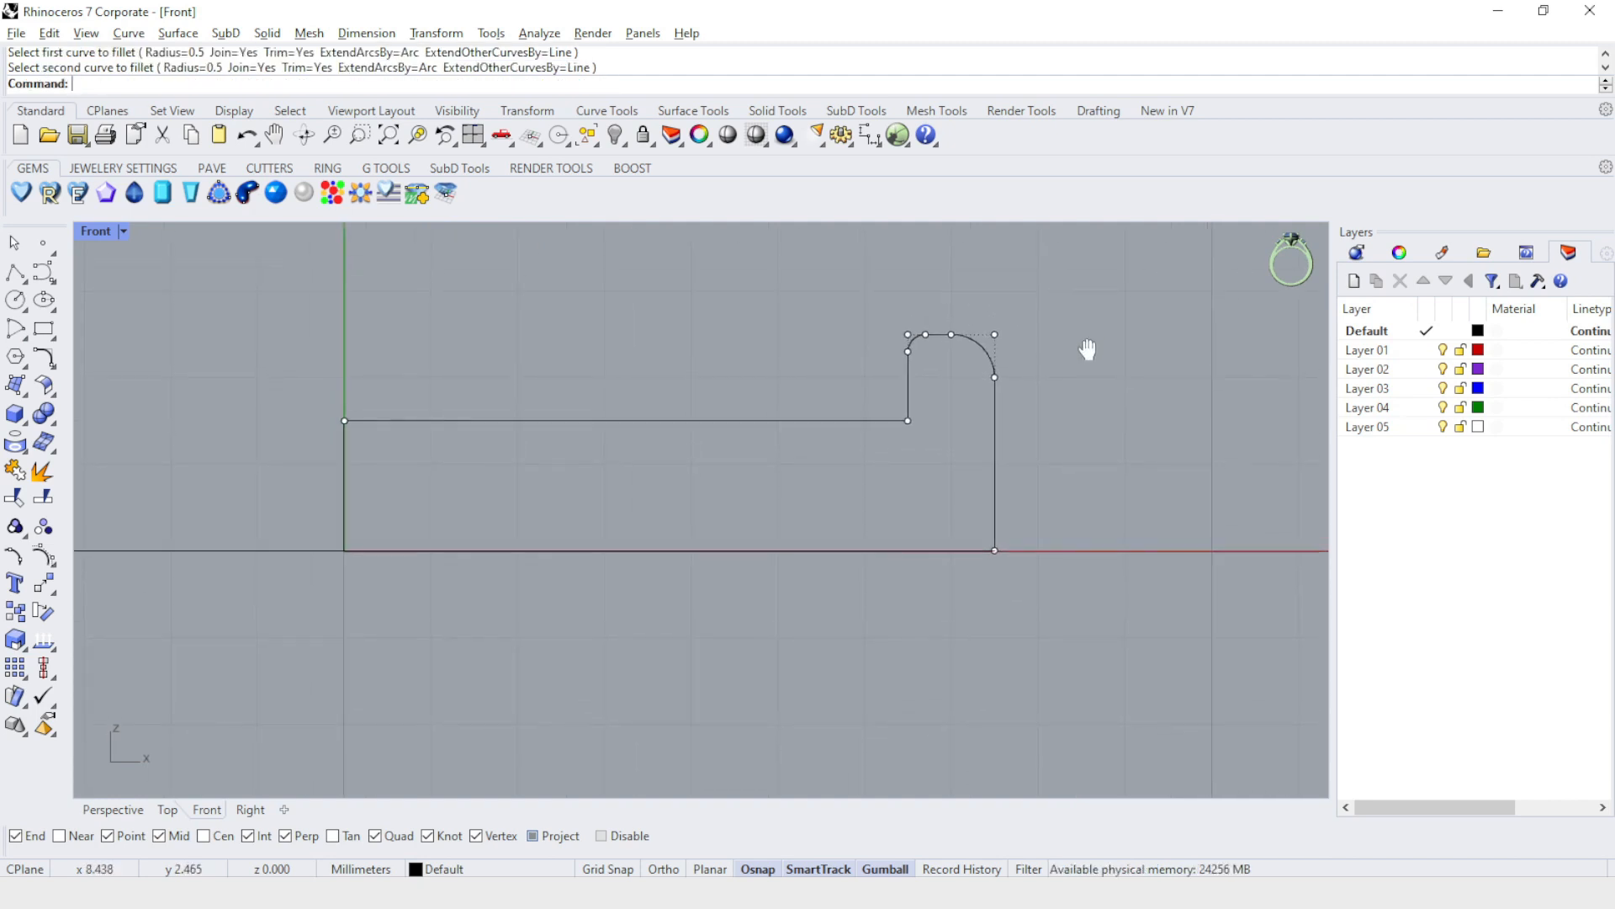
double_click(97, 230)
right_click_drag(1053, 358, 942, 442)
double_click(747, 229)
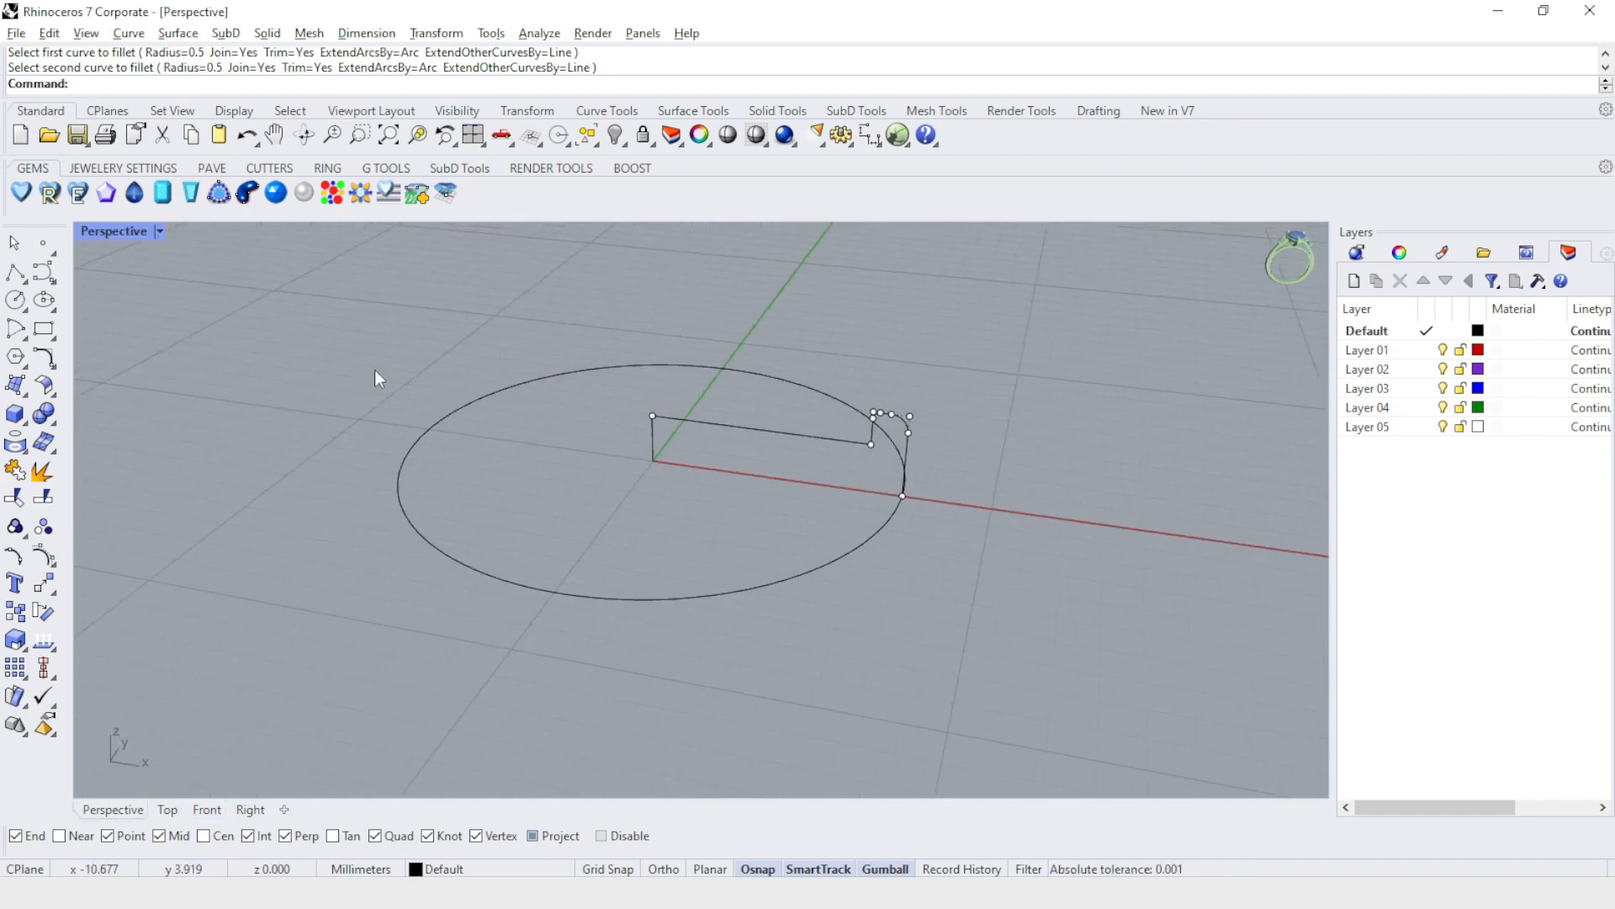
Rail-revolve the filleted profile along the circle, using the vertical axis that starts at the circle's centre.
left_click(27, 399)
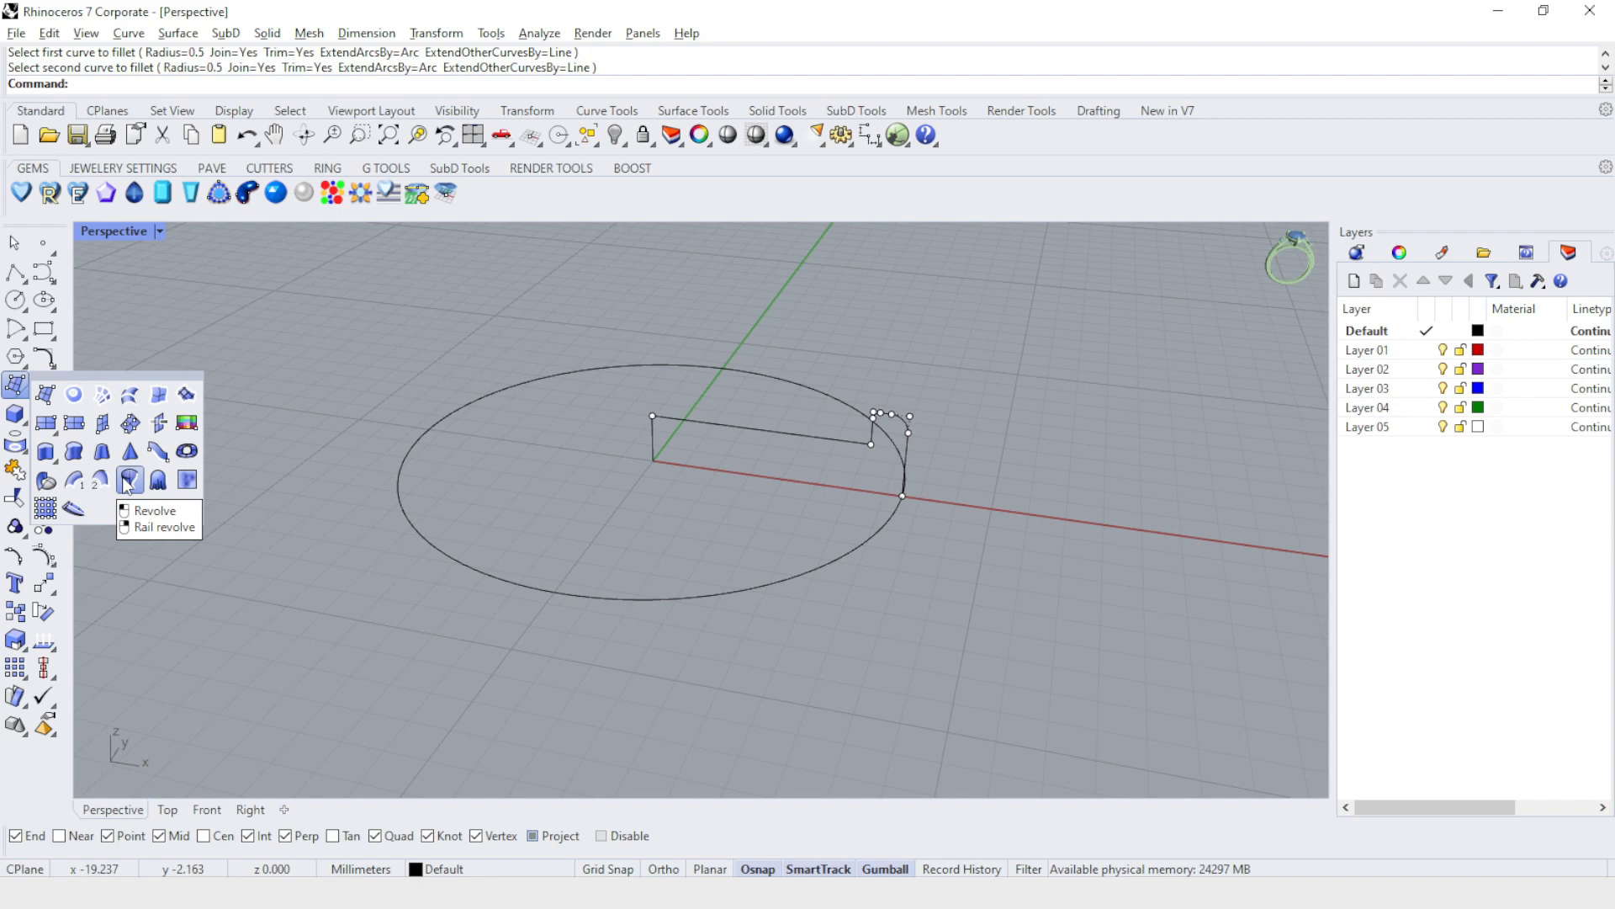
right_click(127, 484)
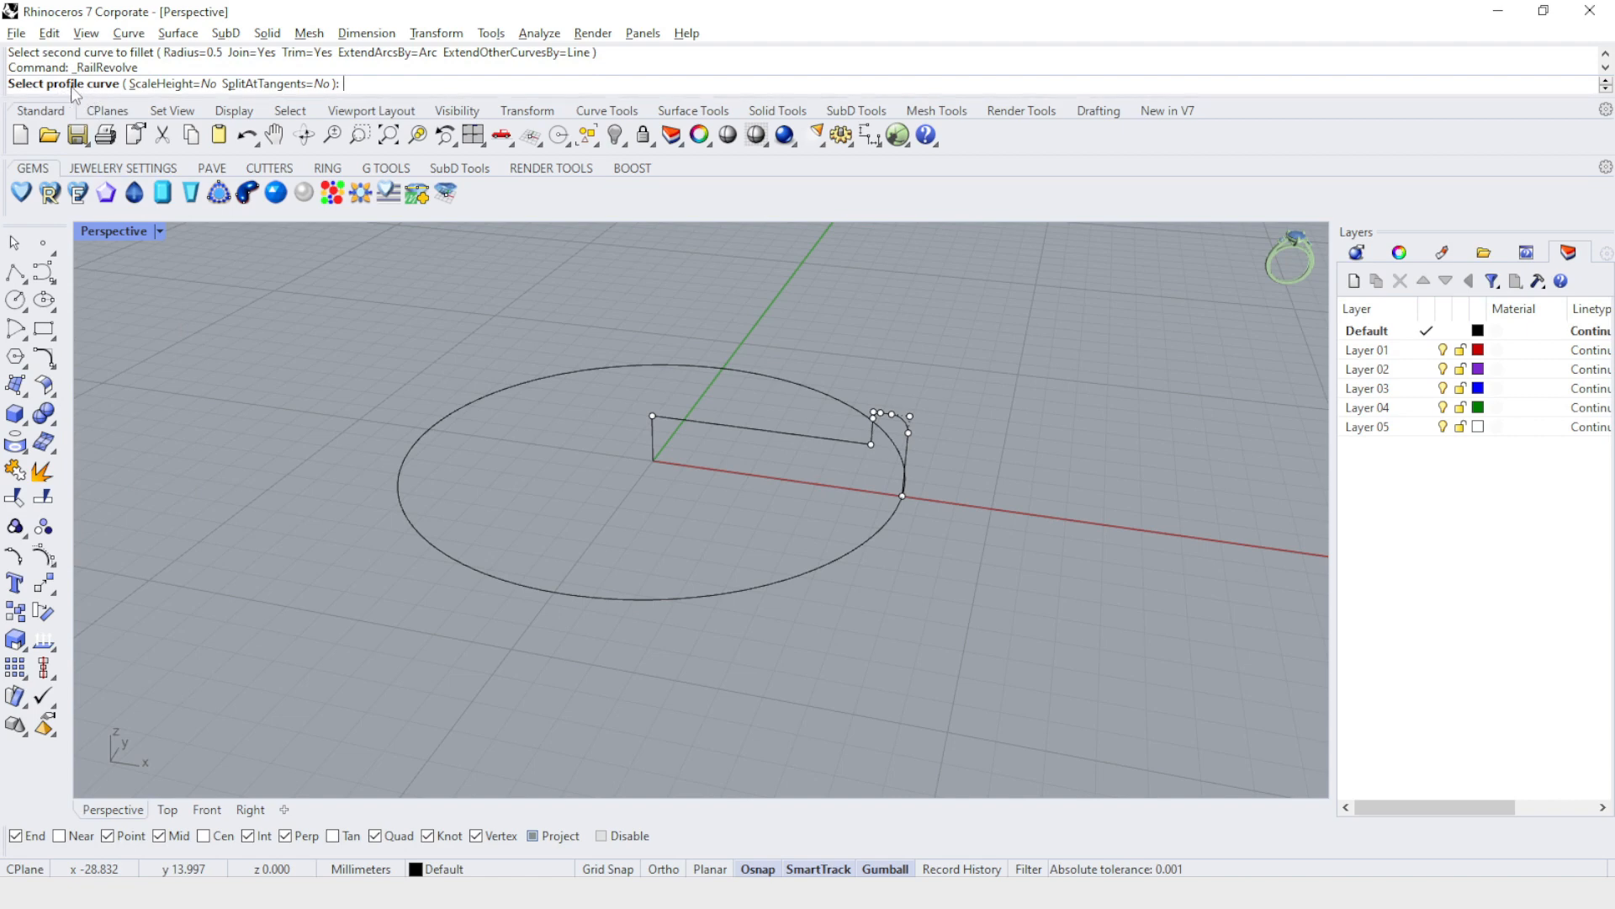
scroll(821, 446, "up", 1)
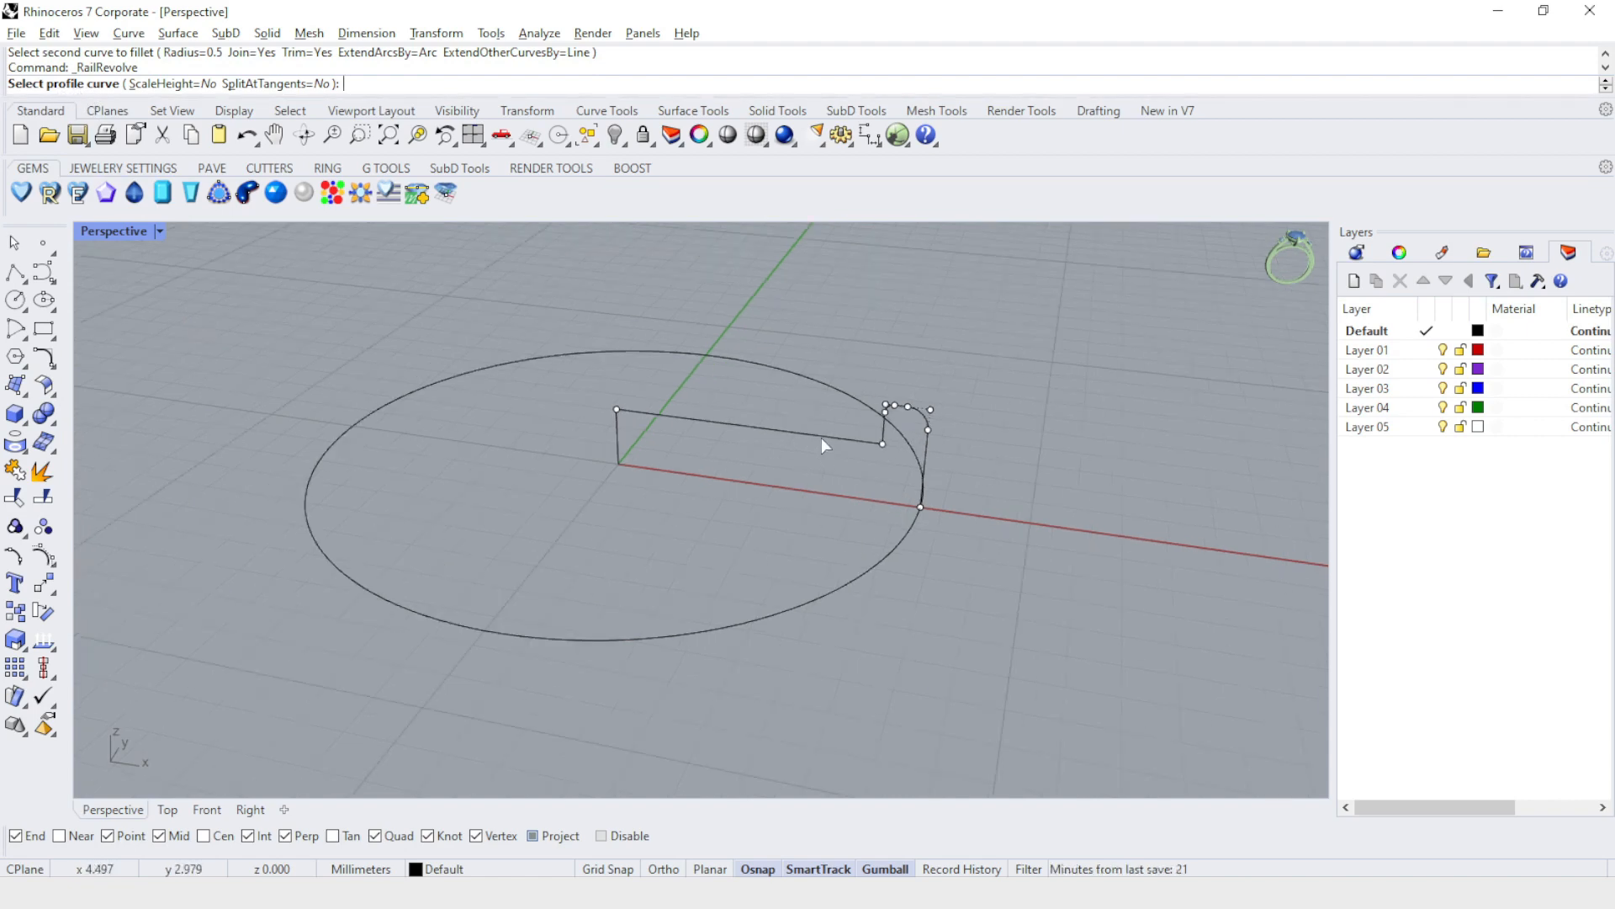
left_click(821, 438)
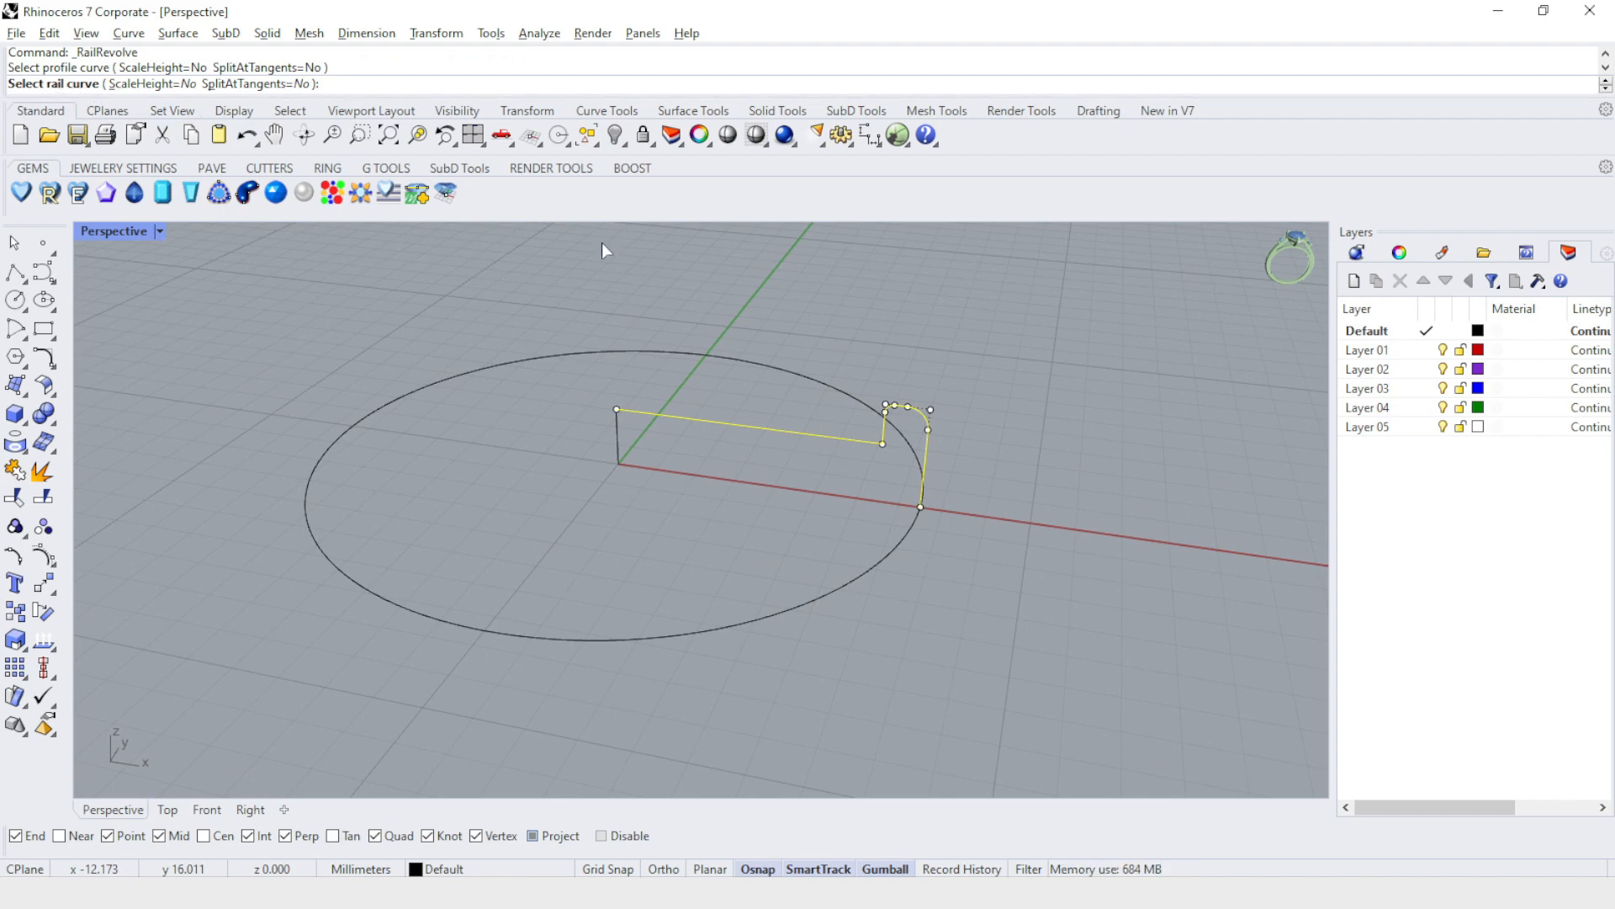
left_click(867, 570)
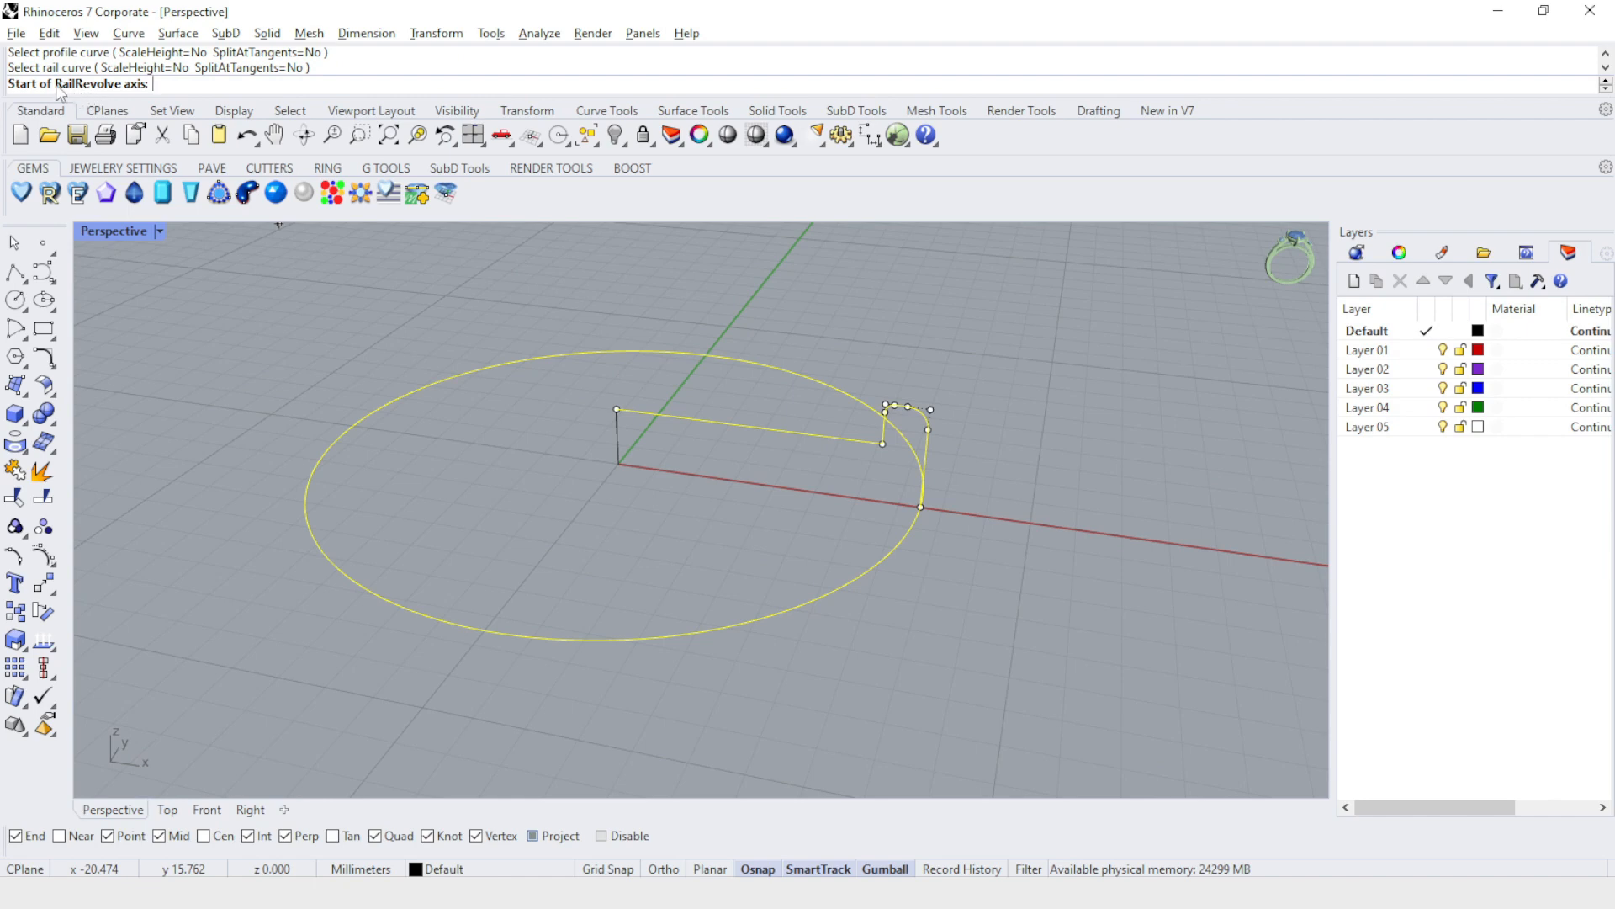
scroll(588, 443, "up", 2)
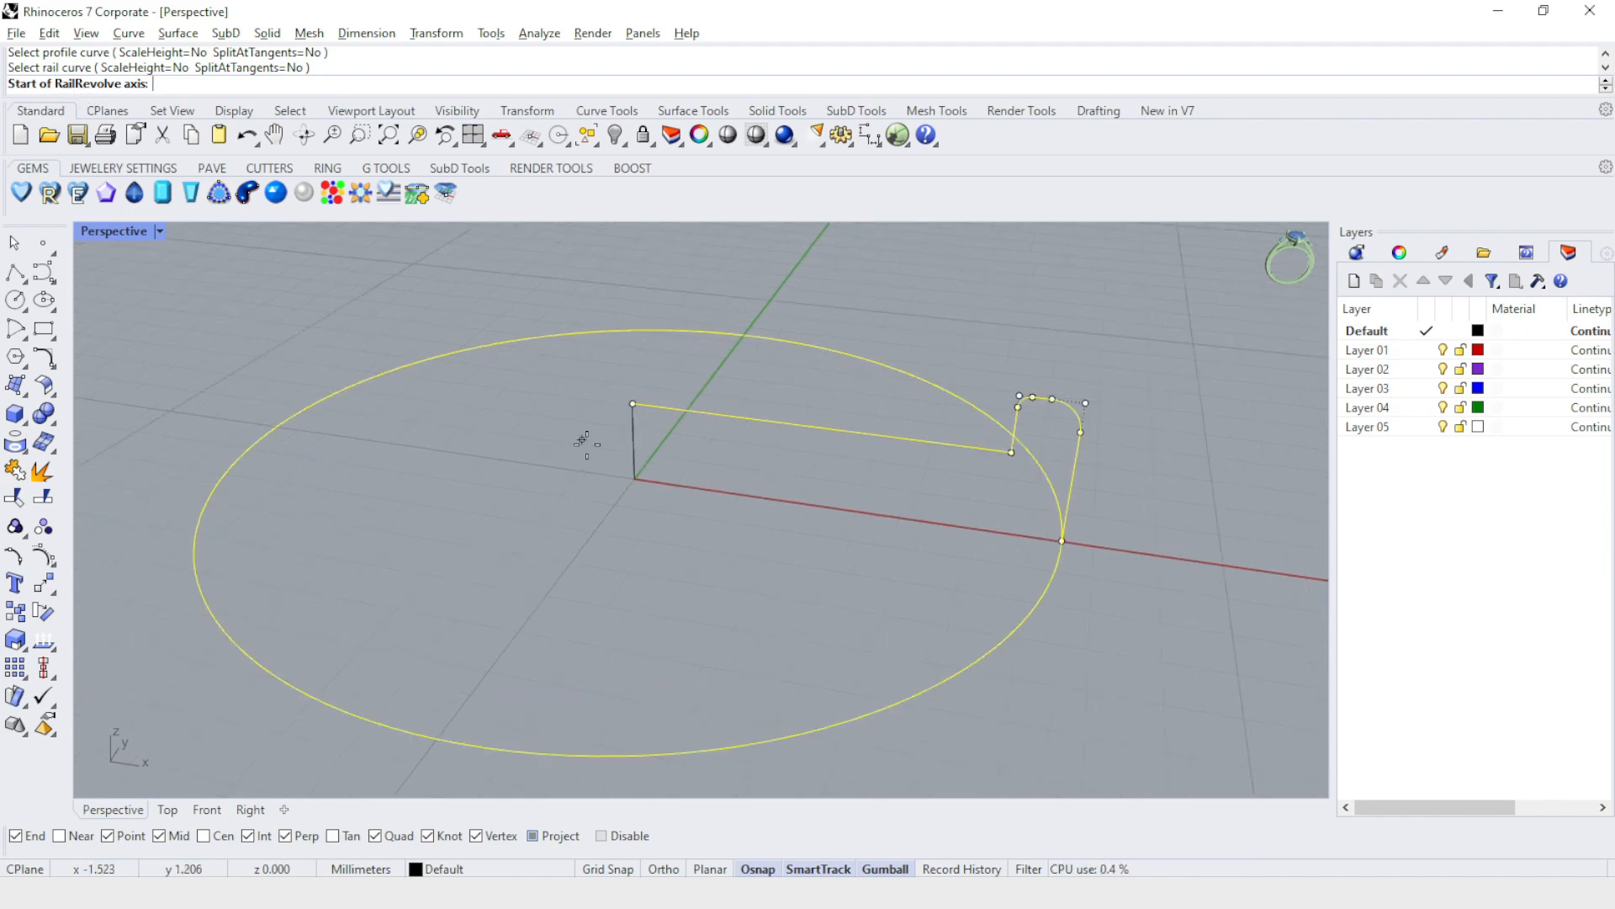
left_click(629, 488)
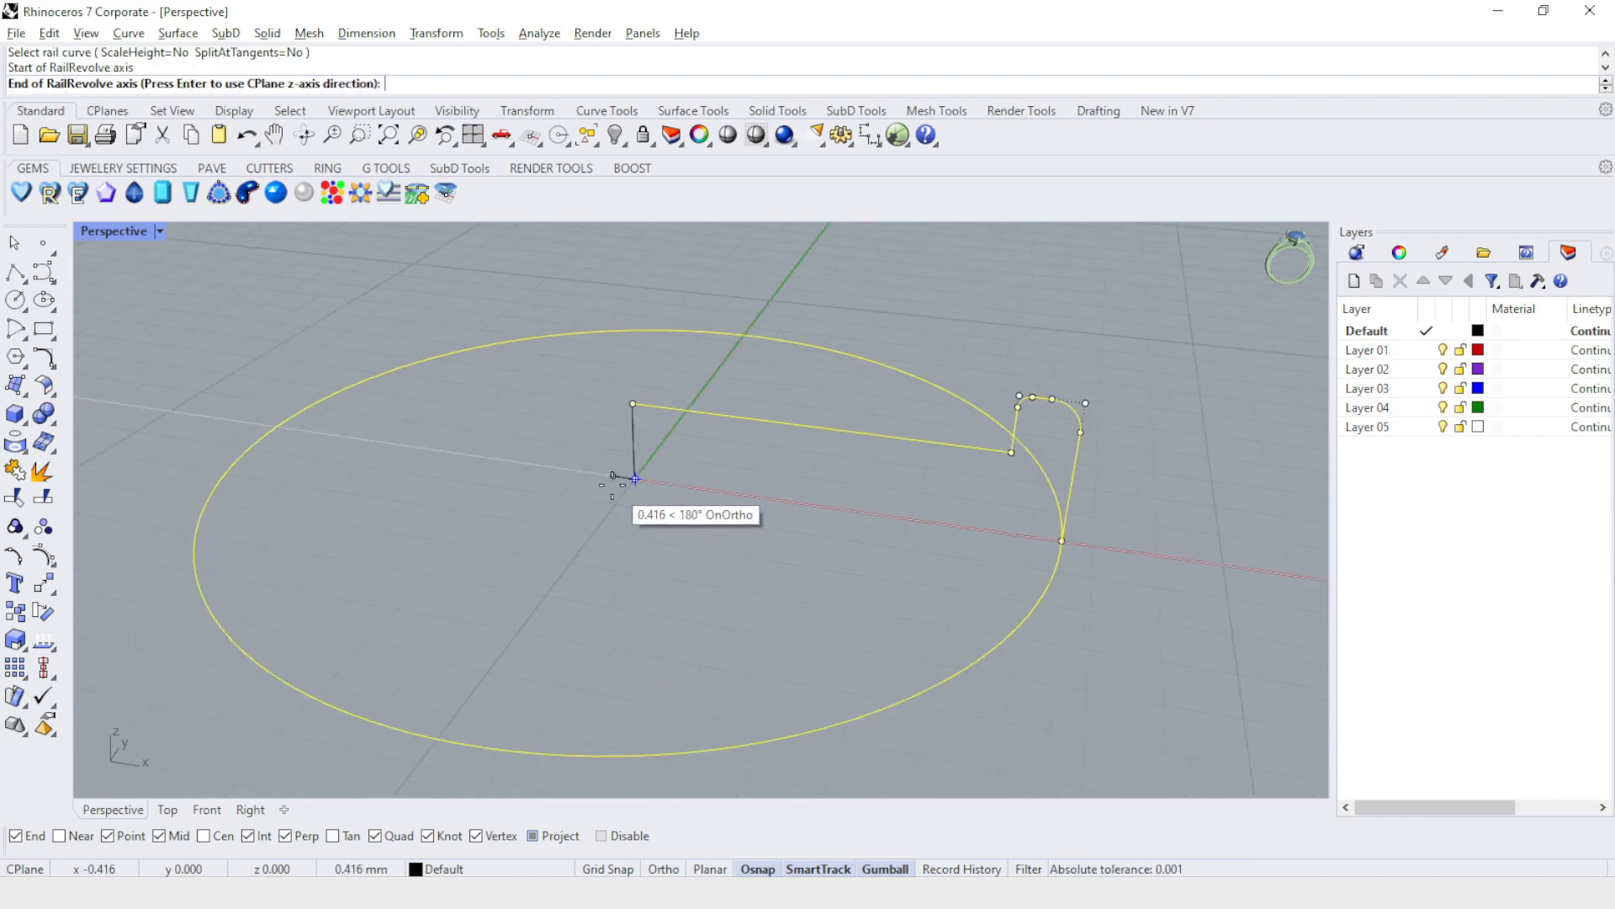
key("Return")
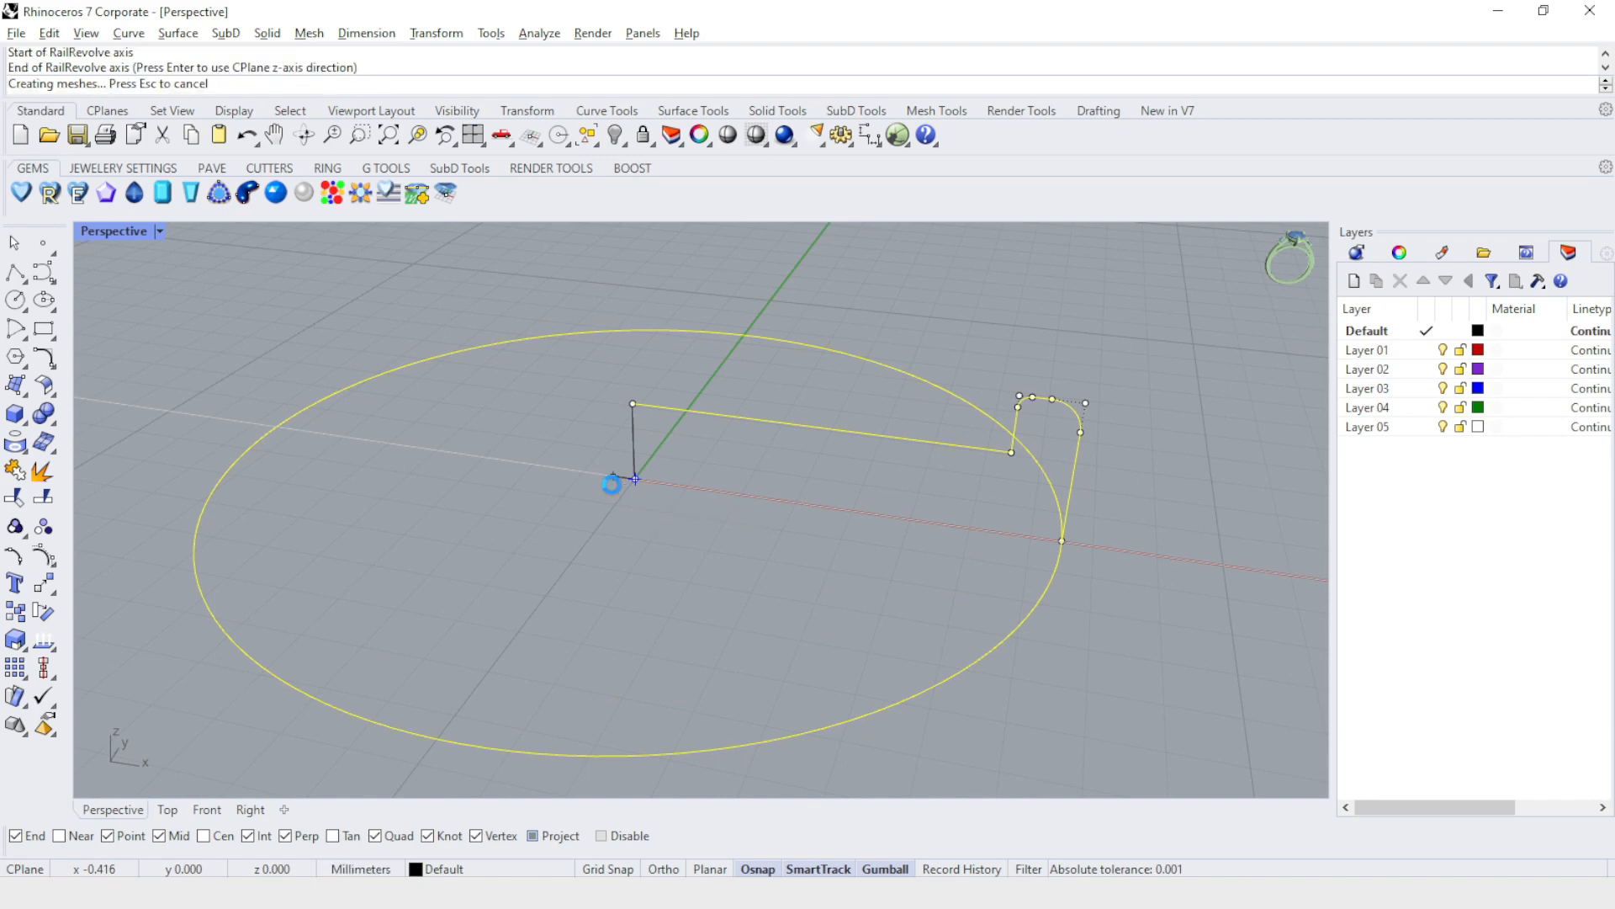
Cap the open underside of the revolved rimmed form to make it a closed solid.
scroll(790, 550, "down", 5)
right_click_drag(1050, 410, 1058, 747)
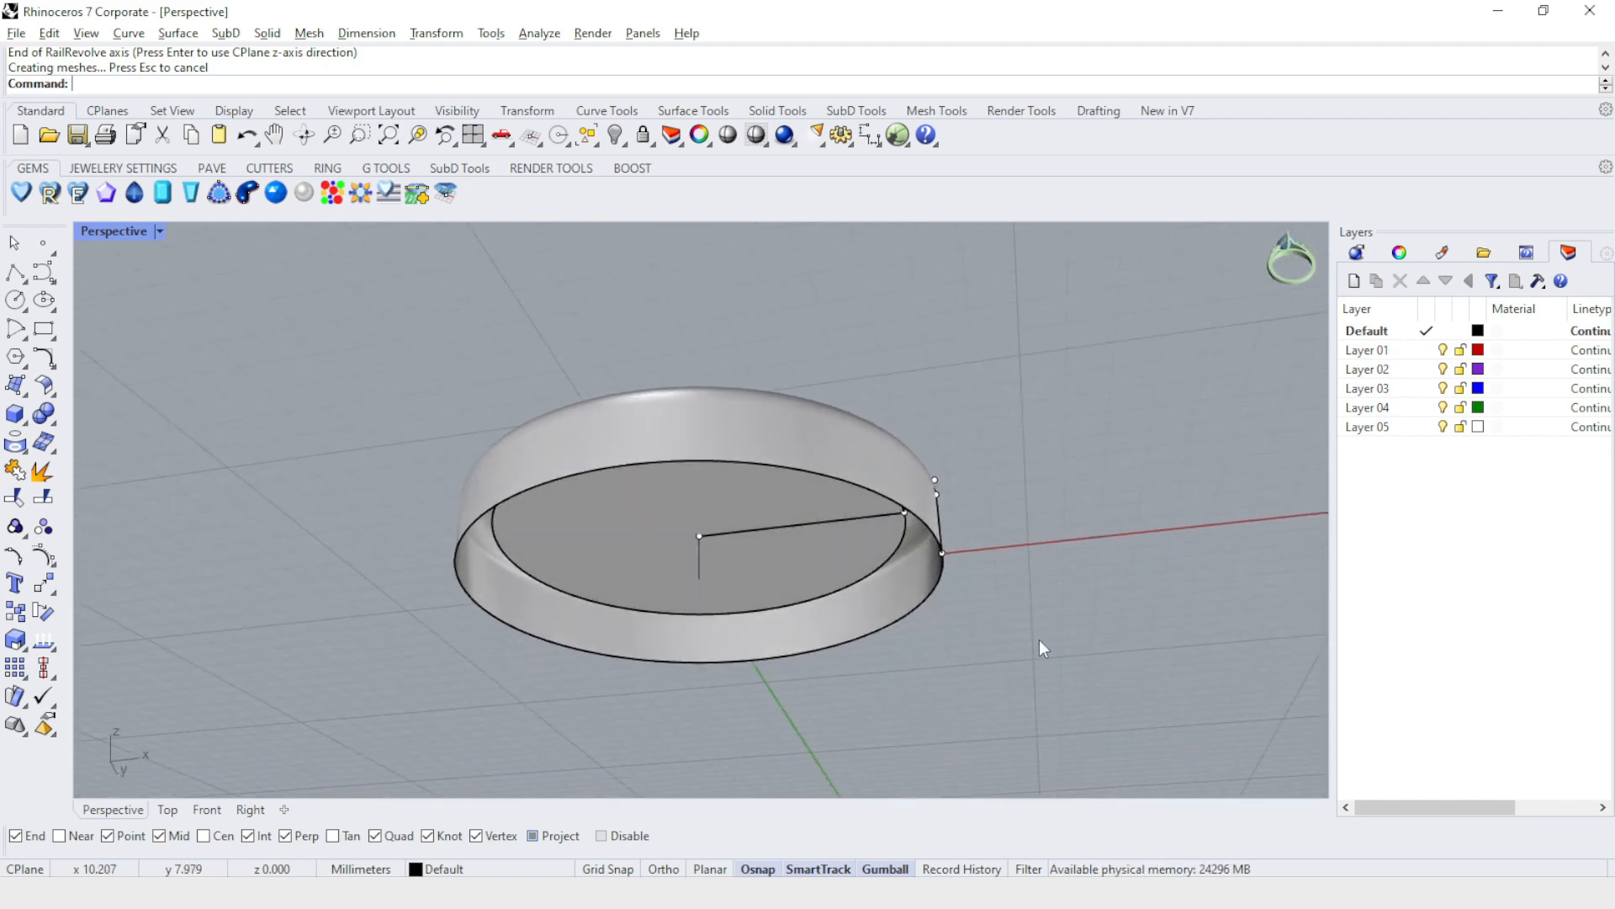
right_click_drag(1010, 622, 916, 451)
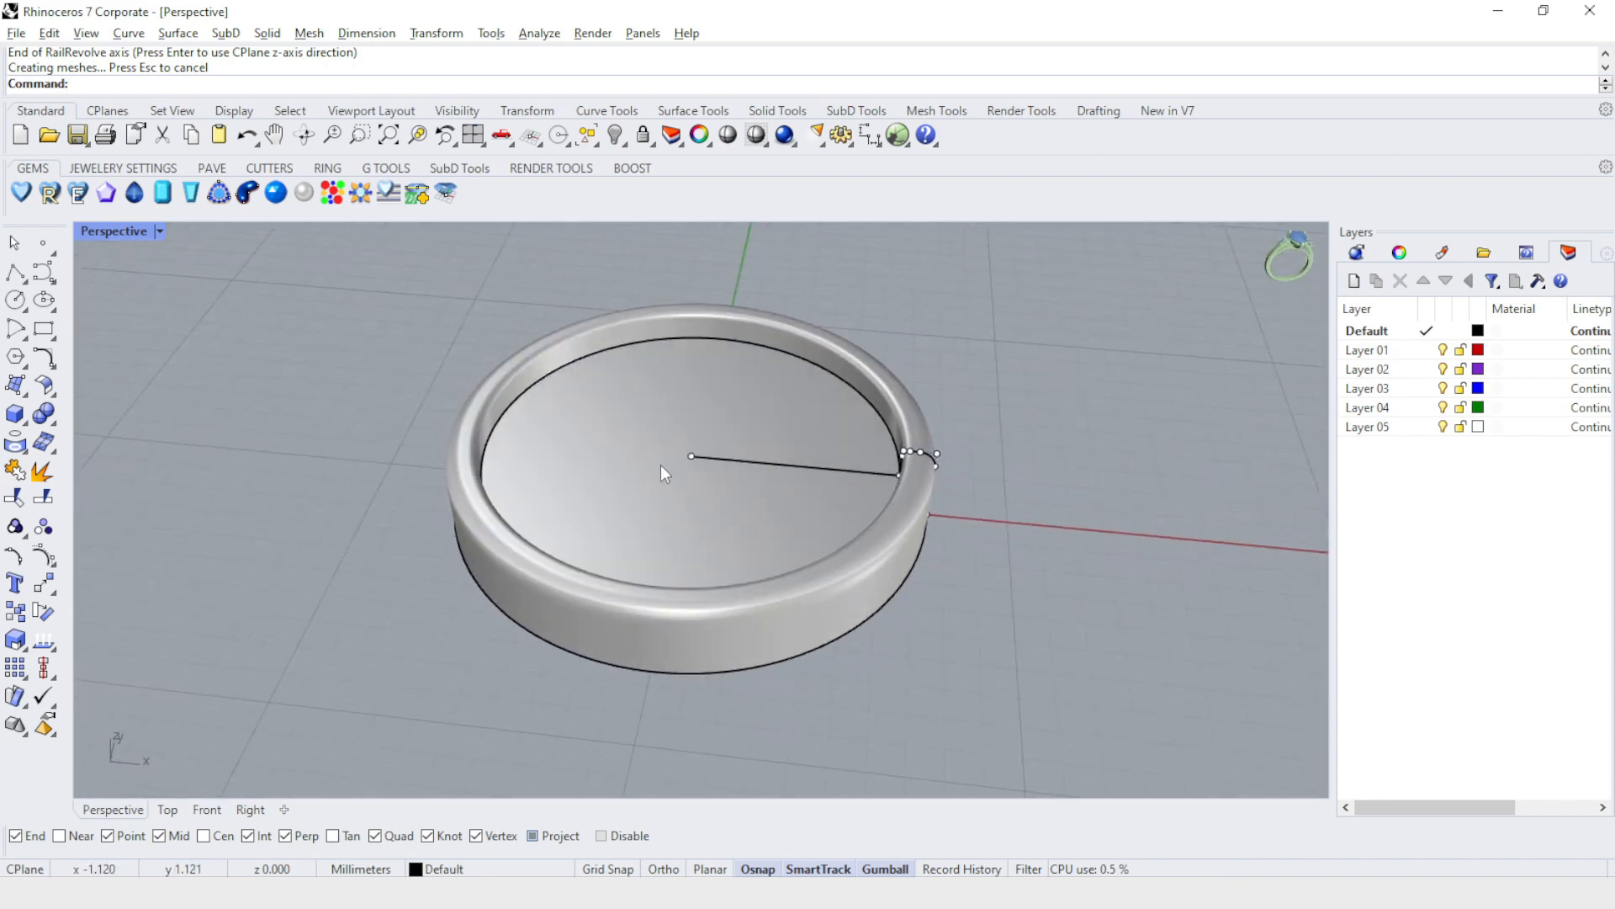
right_click_drag(933, 537, 931, 494)
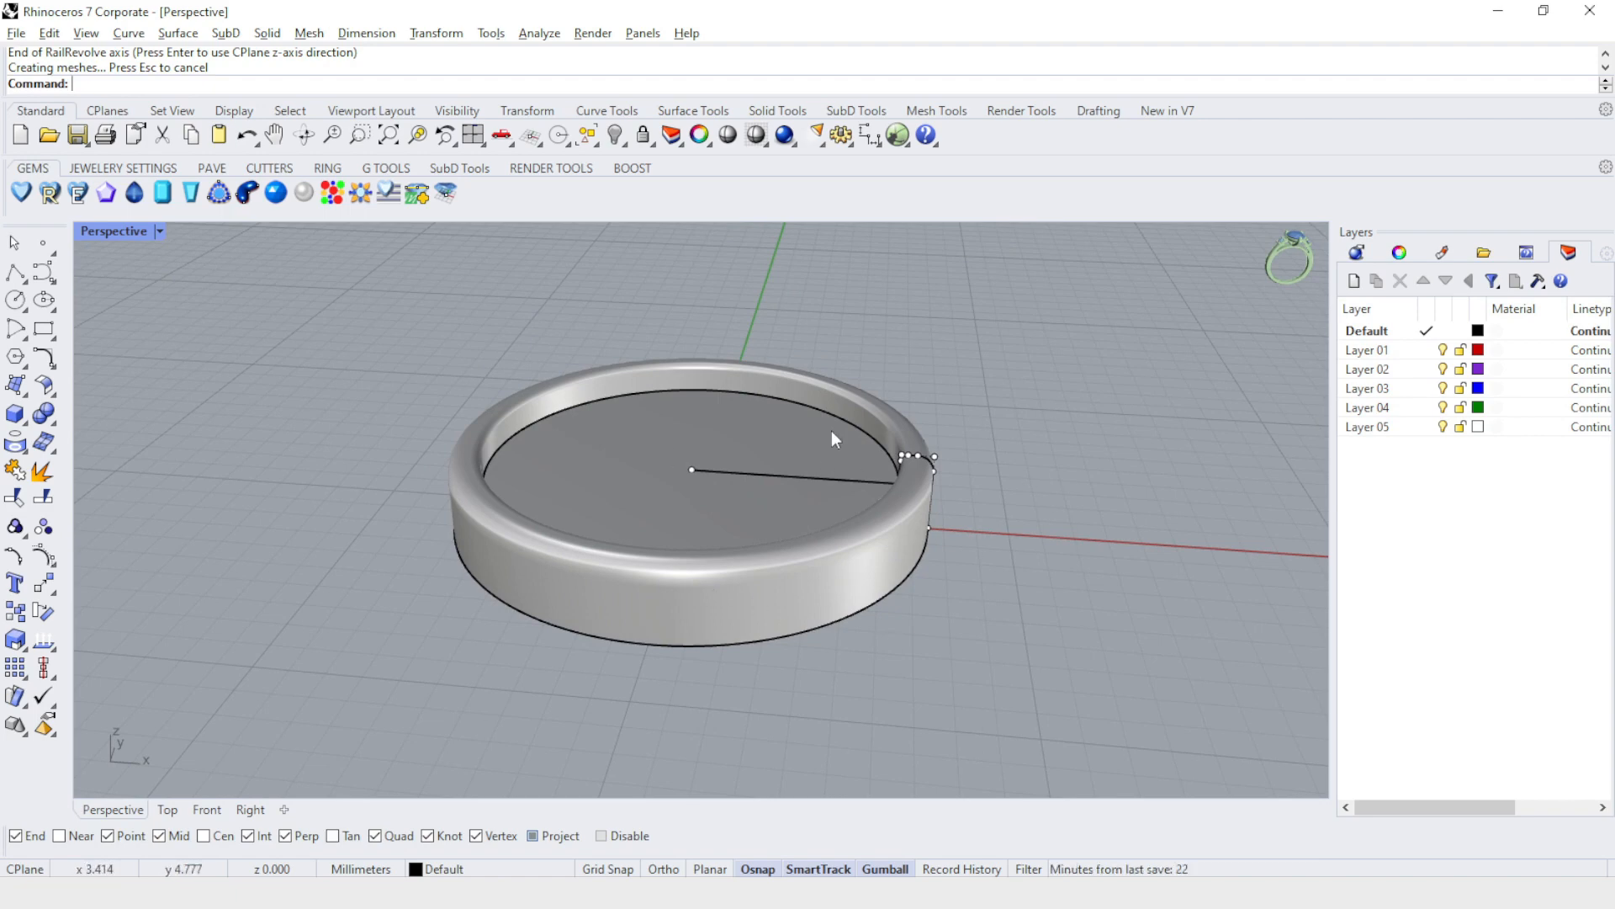
right_click_drag(1060, 450, 1067, 396)
right_click_drag(989, 504, 1173, 791)
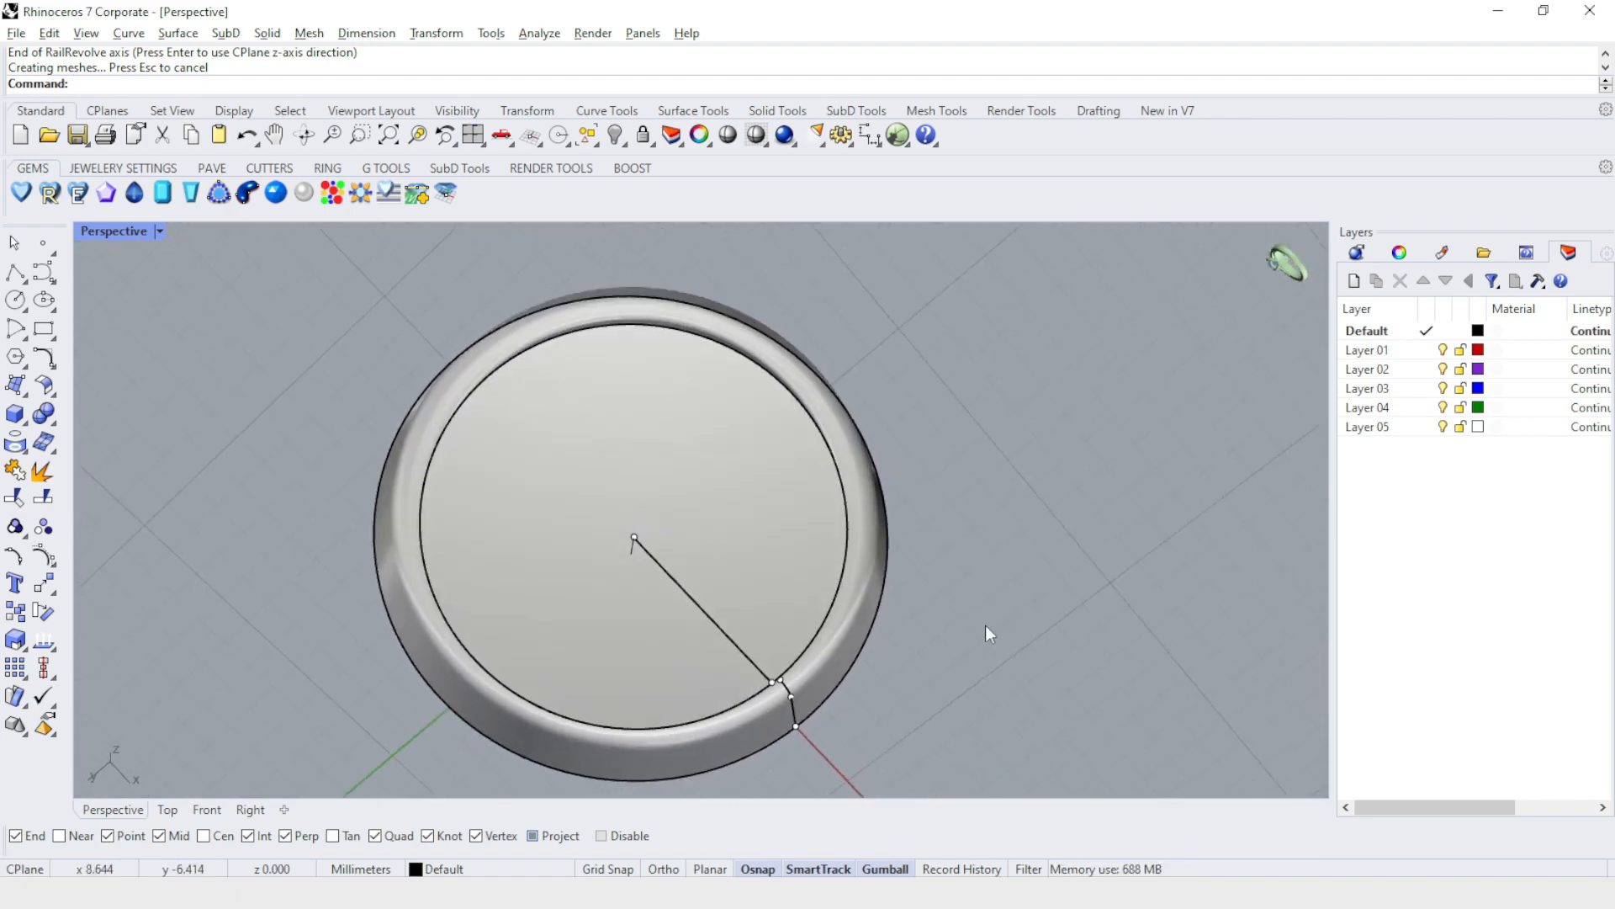
right_click_drag(952, 506, 895, 620)
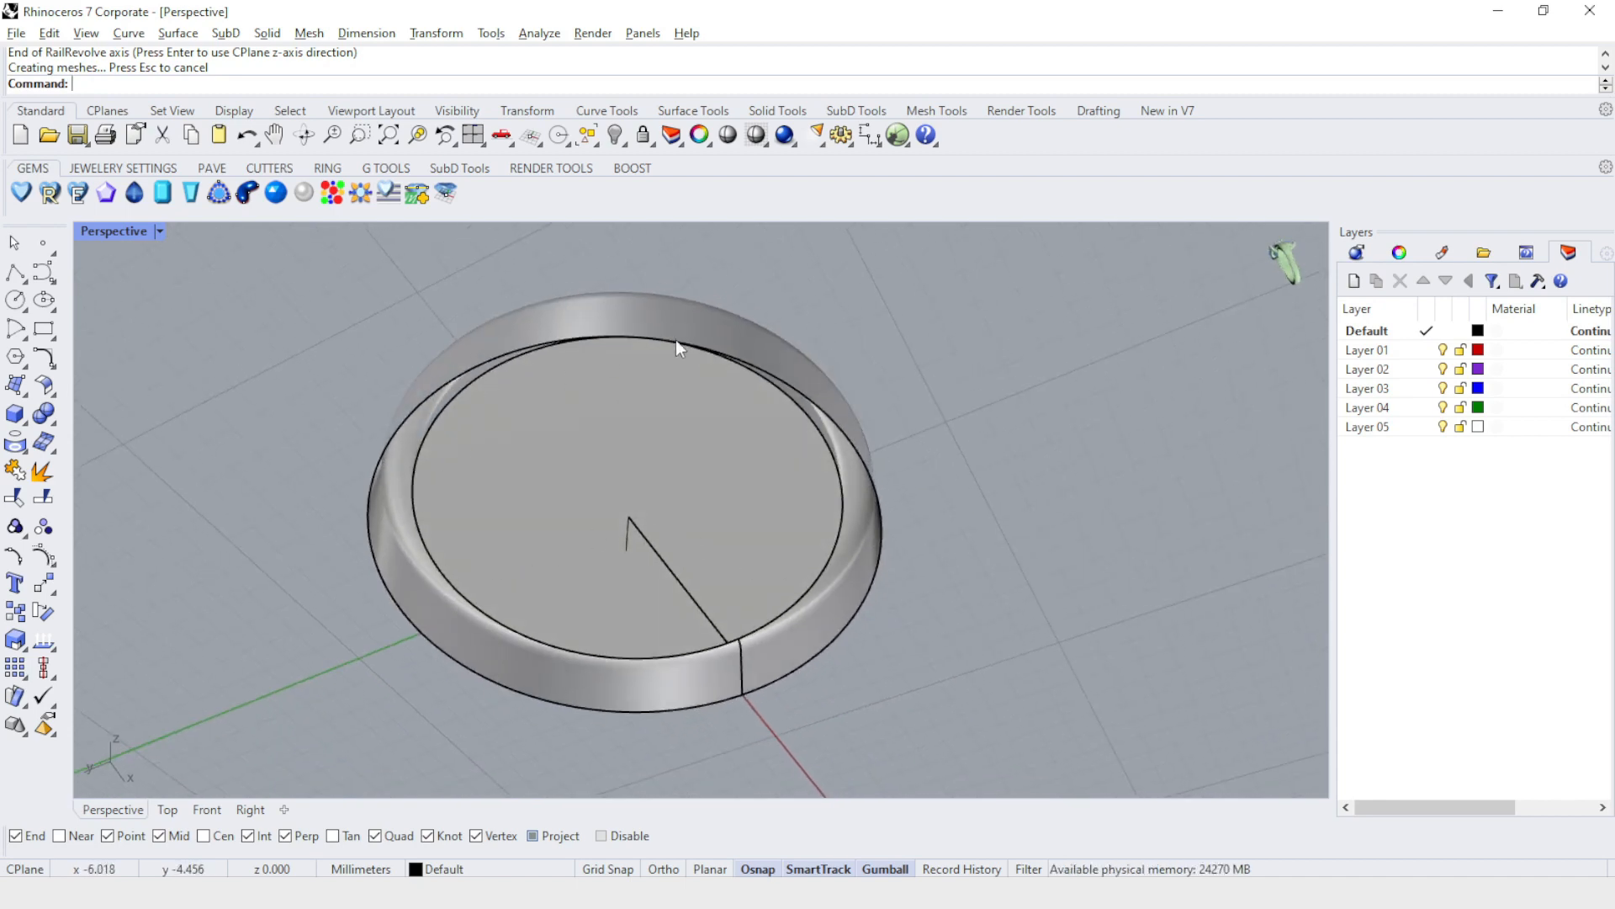
left_click(744, 499)
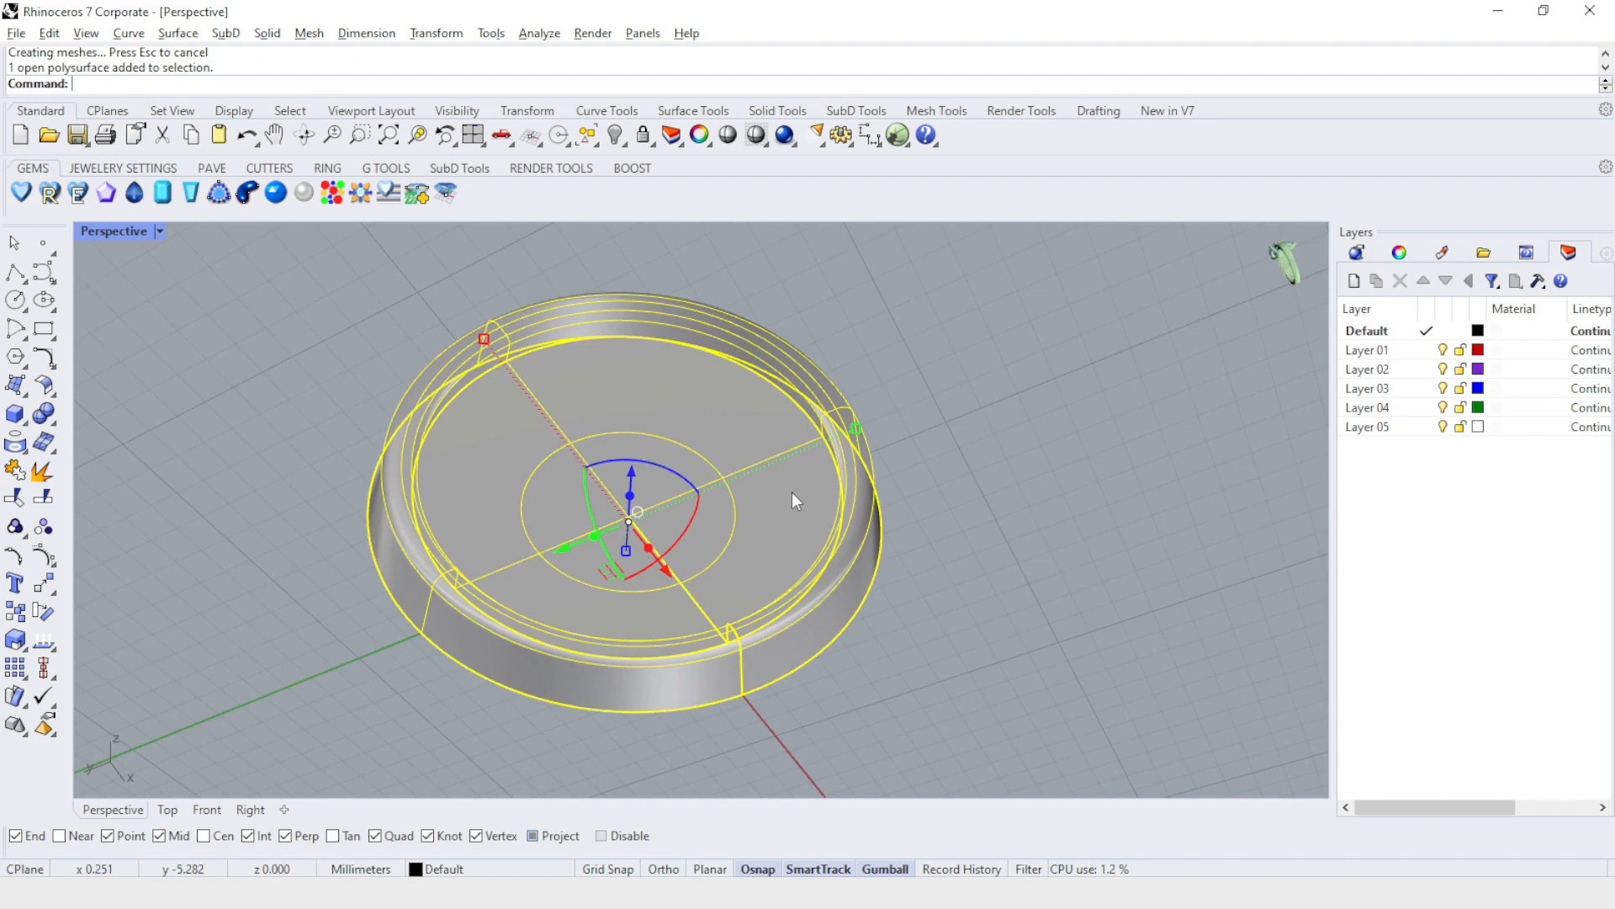
type("Cap")
key("Return")
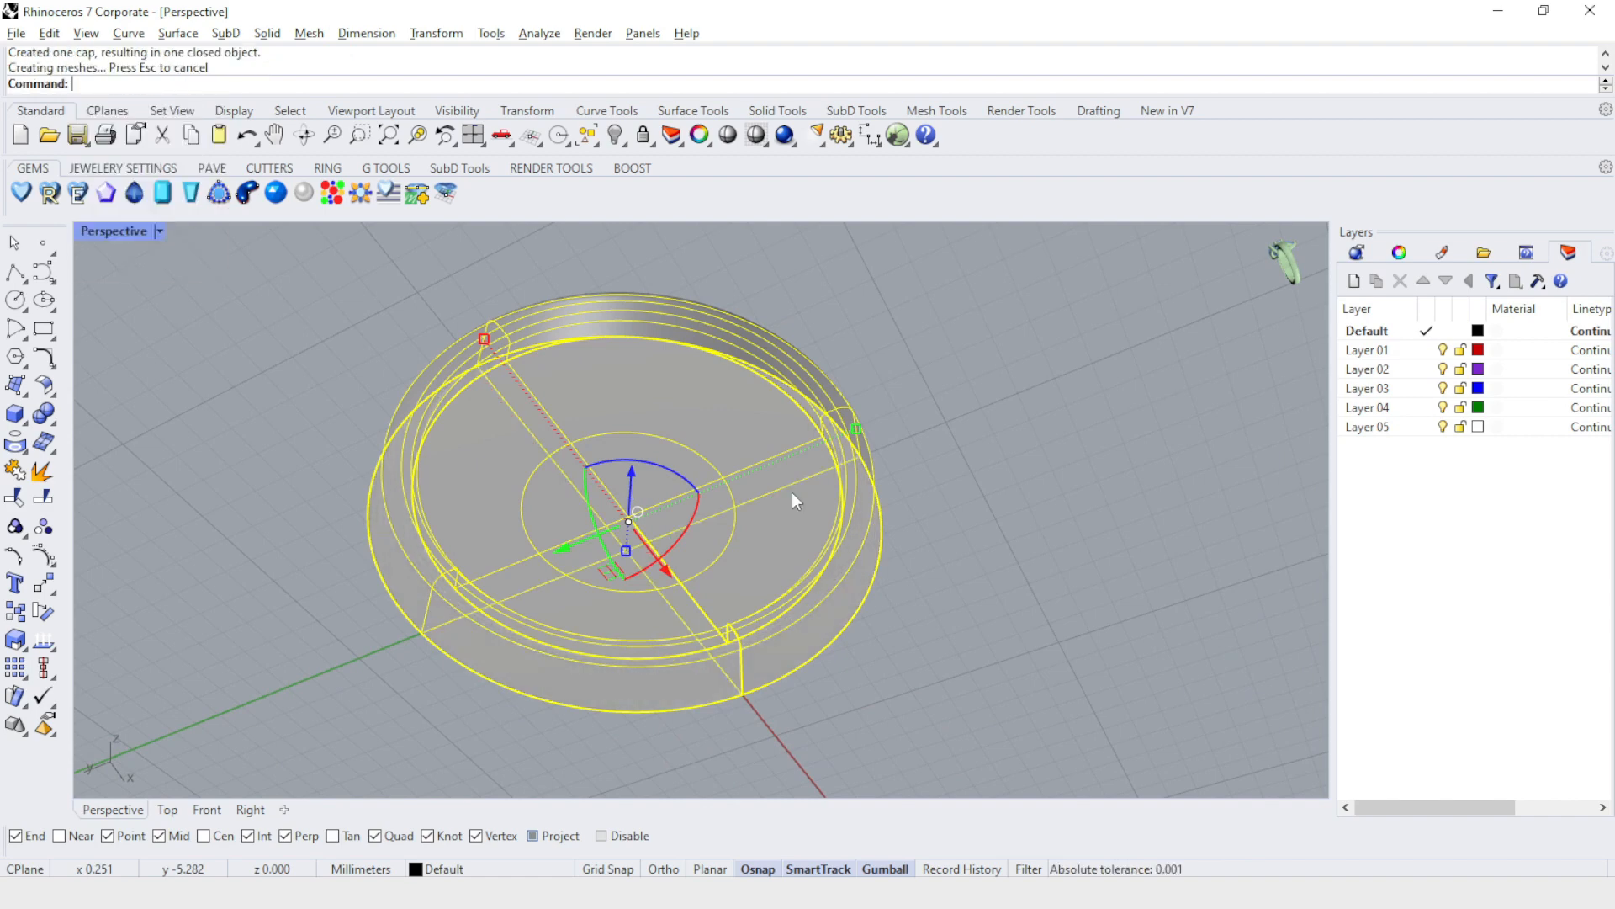
left_click(930, 317)
Shell the closed rimmed solid with a 0.5 mm thickness, removing its flat bottom face.
right_click_drag(932, 308, 940, 574)
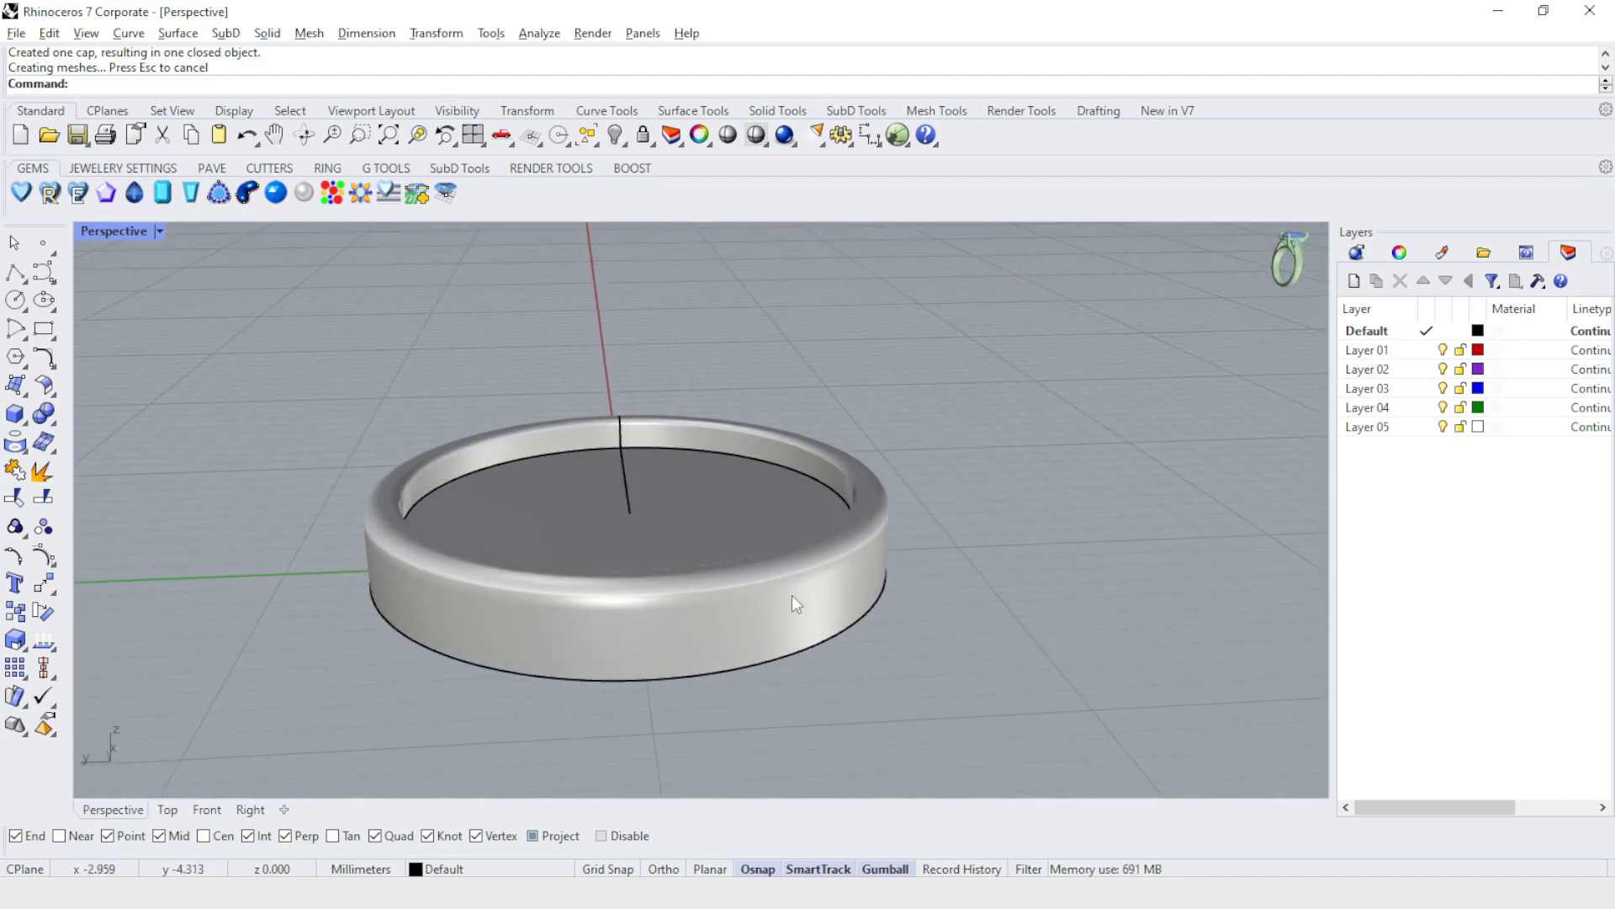
right_click_drag(945, 642, 934, 465)
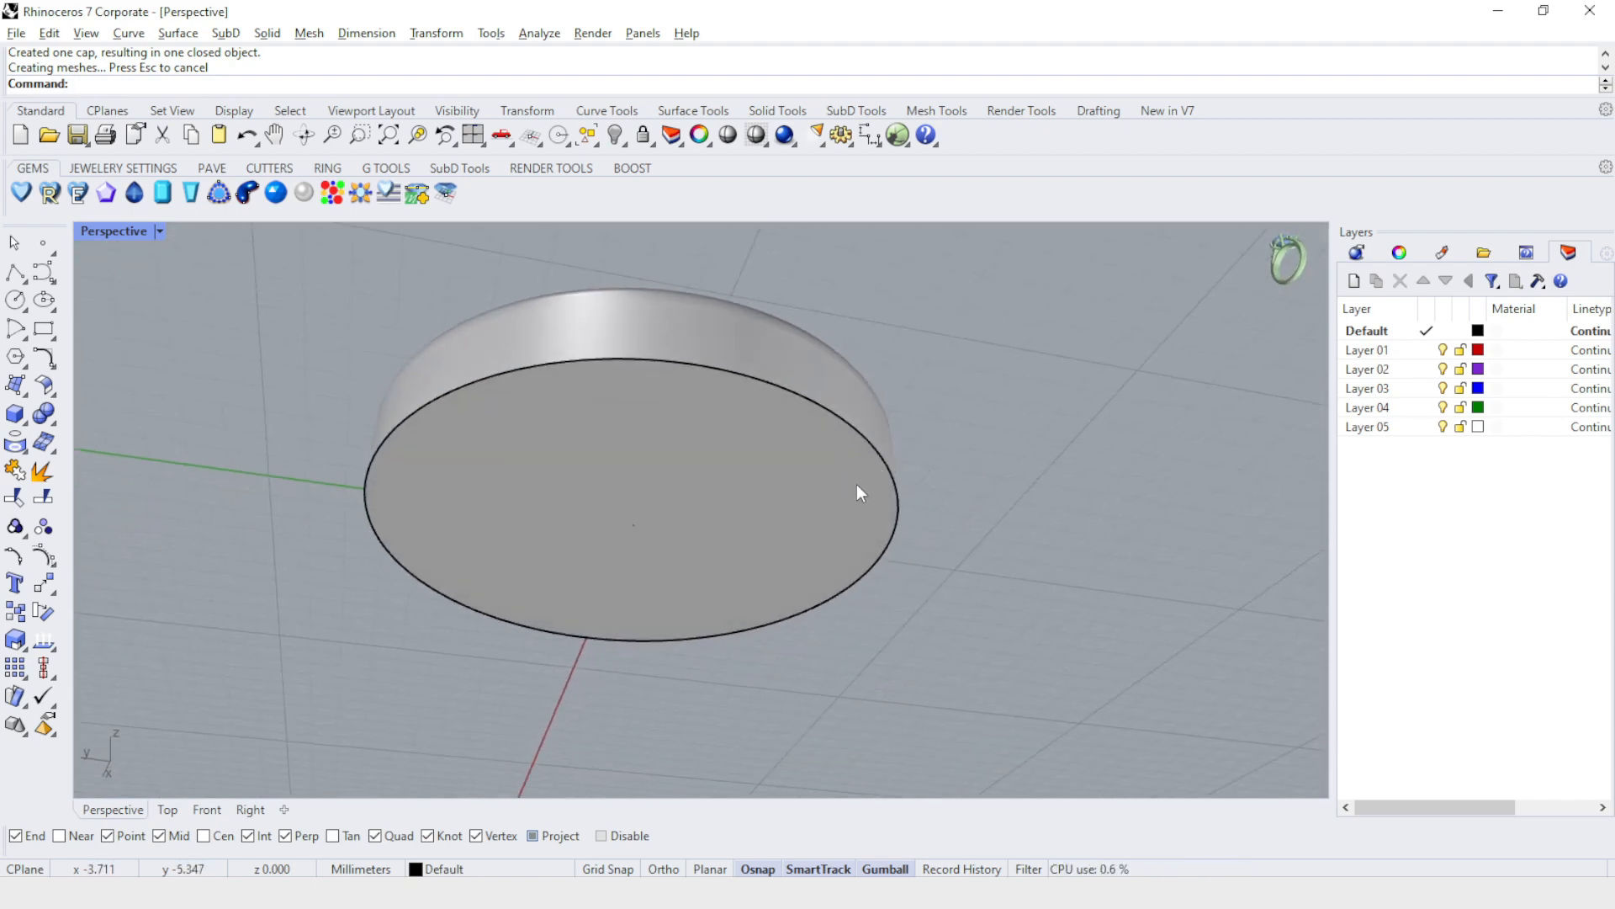
right_click_drag(923, 498, 949, 402)
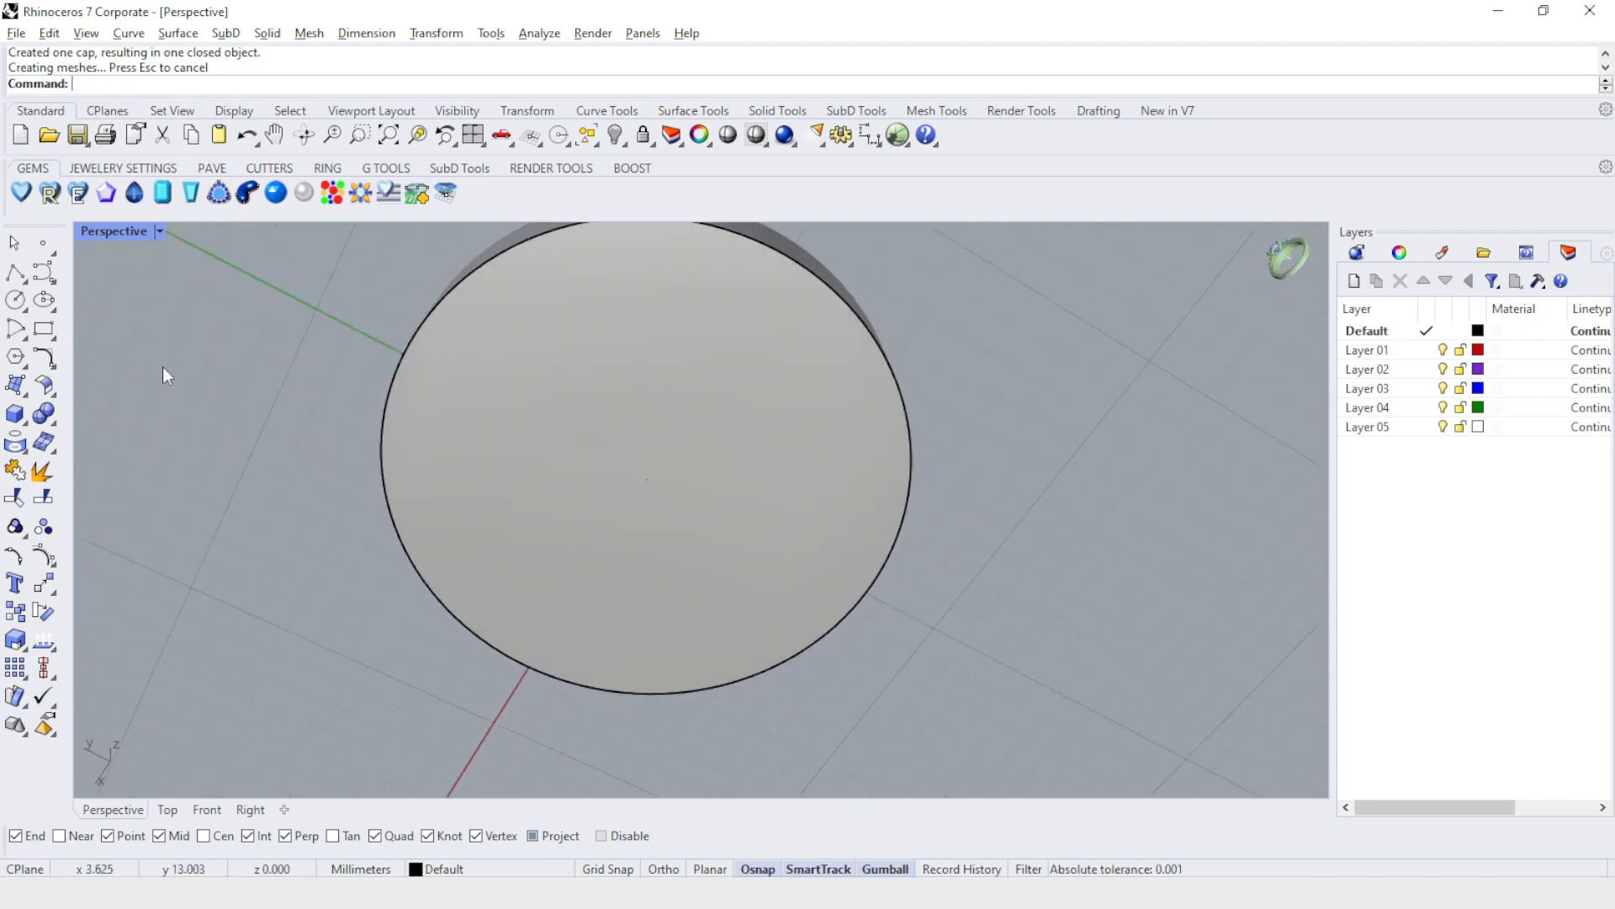
left_click(50, 421)
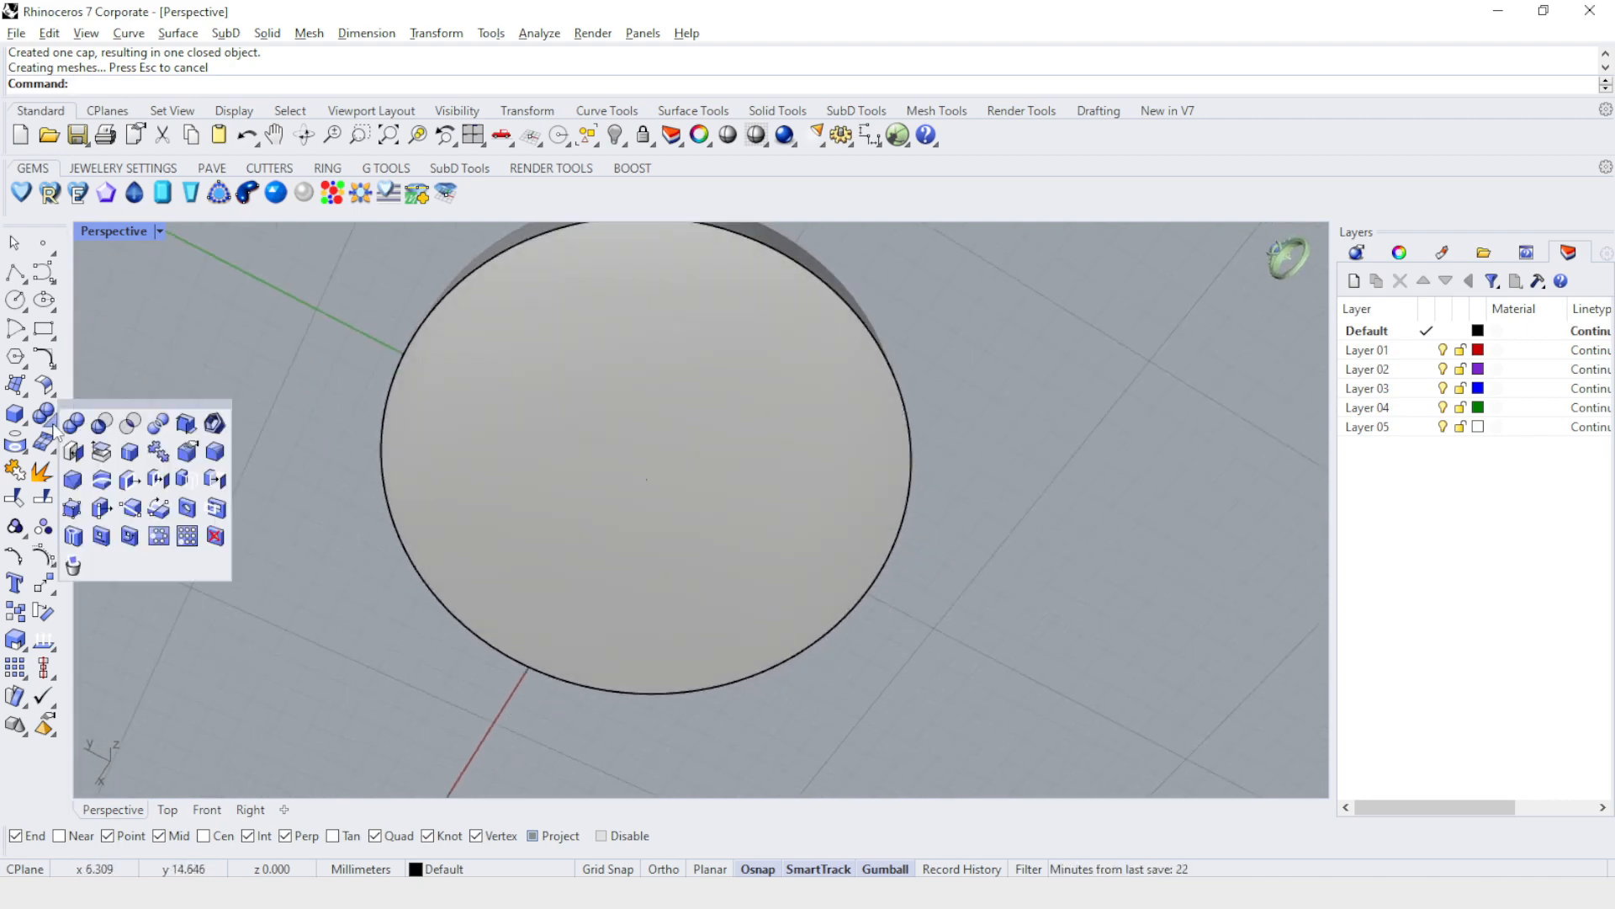
left_click(214, 424)
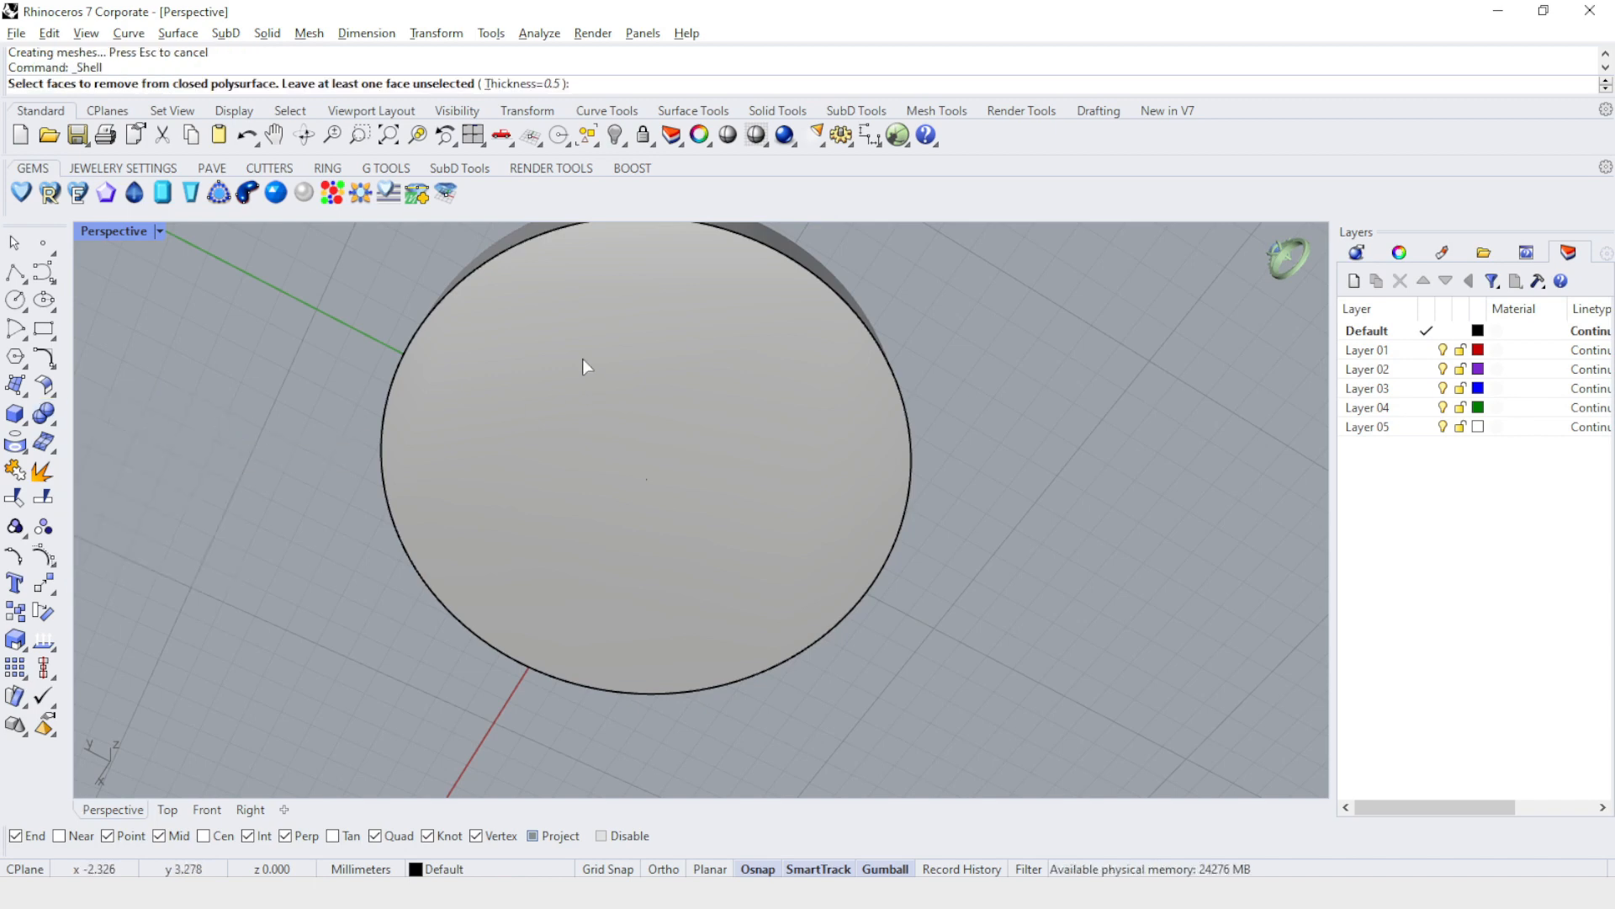
right_click_drag(583, 360, 612, 438)
left_click(653, 458)
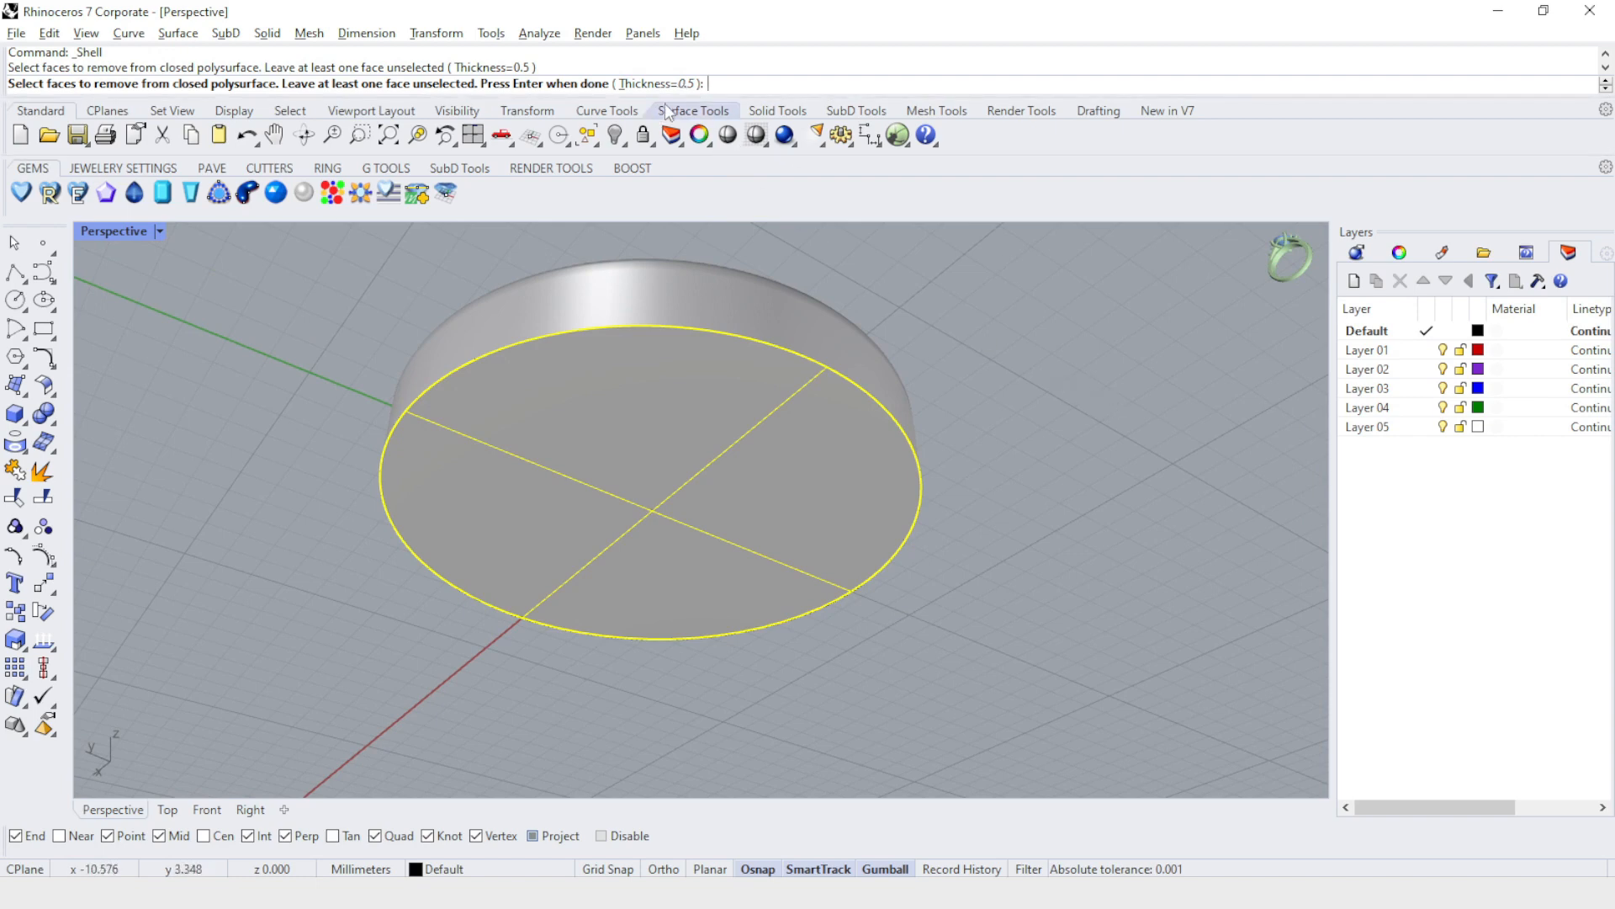
right_click_drag(991, 319, 1048, 396)
key("Return")
Examine the shelled form's walls and rim from the side and from above.
right_click_drag(547, 425, 540, 386)
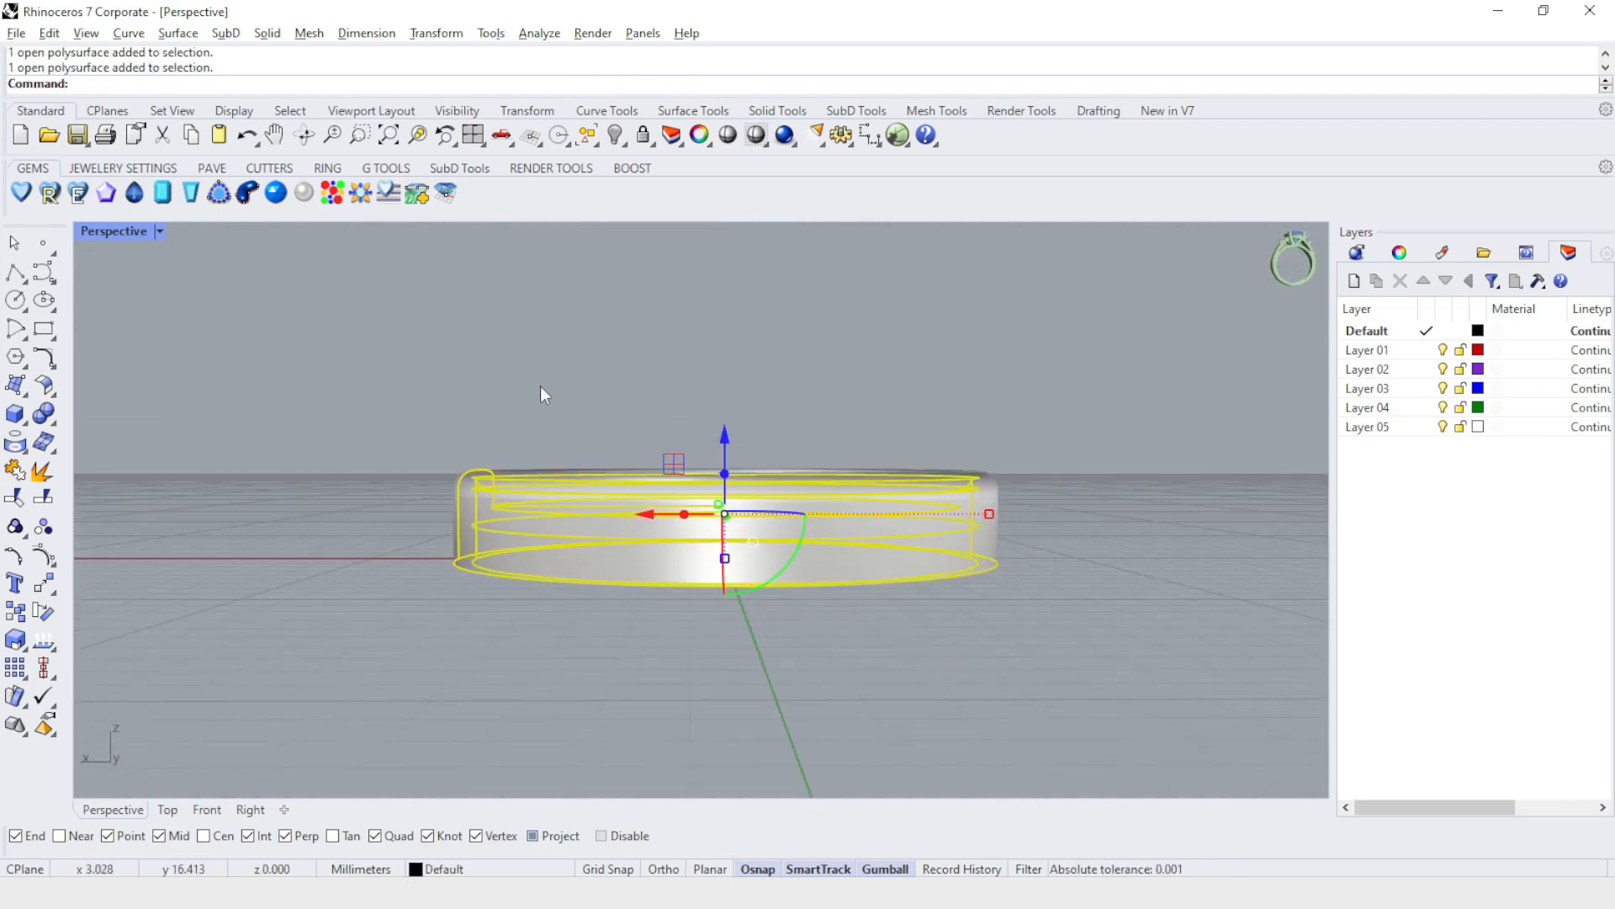
scroll(563, 528, "up", 10)
scroll(712, 557, "down", 7)
scroll(683, 556, "down", 3)
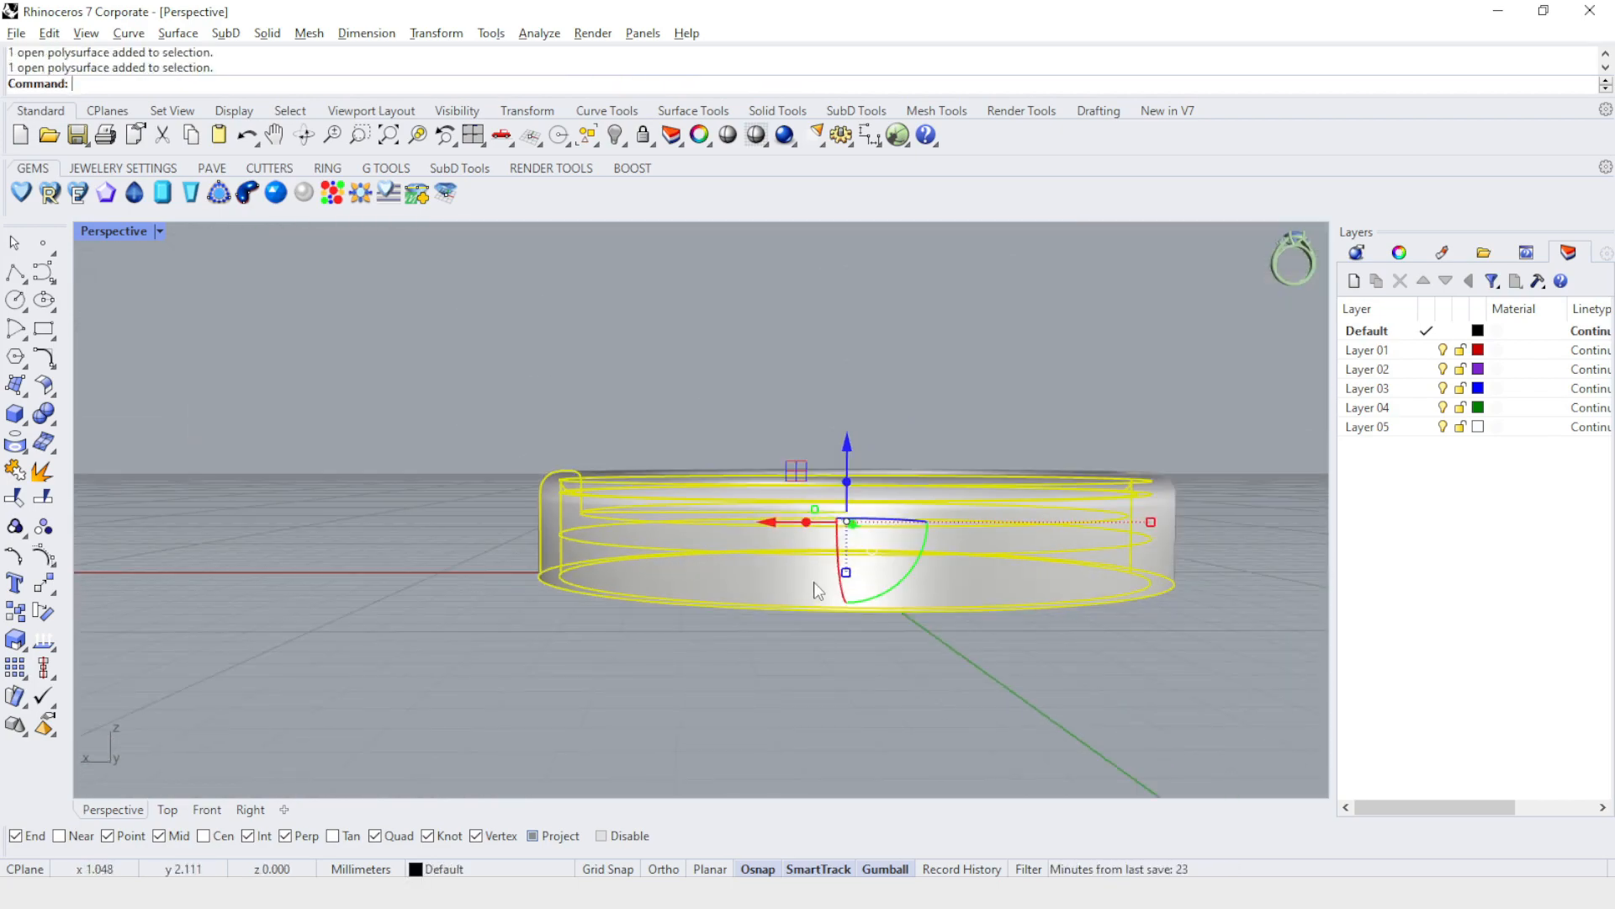
scroll(569, 526, "up", 6)
right_click_drag(533, 553, 563, 560)
scroll(564, 559, "down", 8)
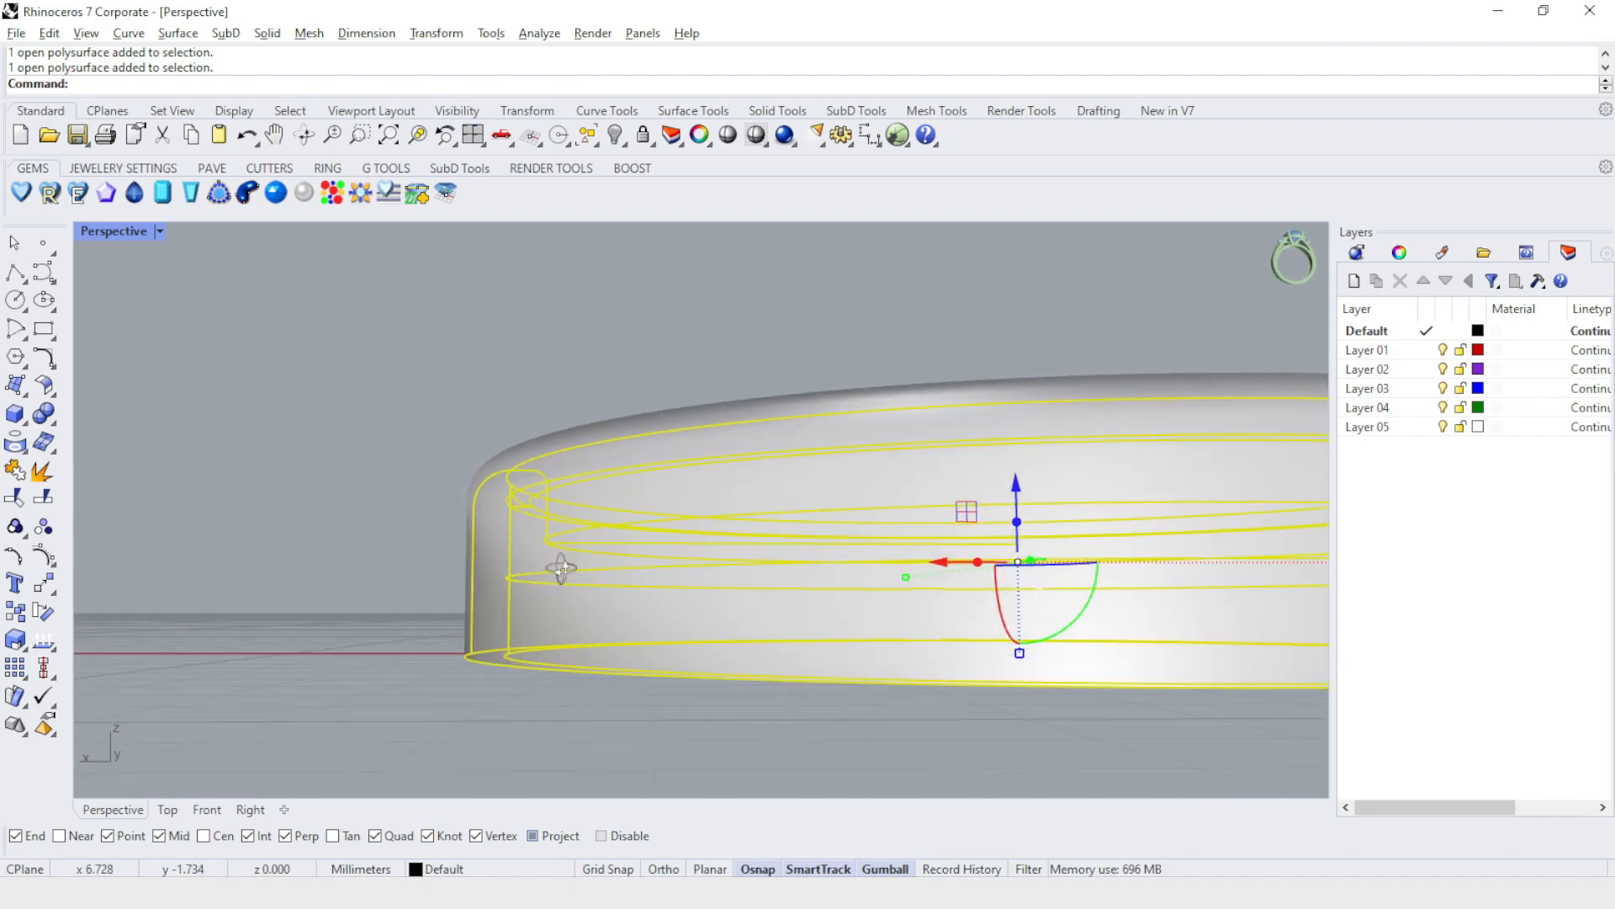
right_click_drag(674, 609, 716, 430)
left_click(954, 380)
scroll(841, 421, "down", 6)
scroll(841, 643, "up", 4)
right_click_drag(925, 463, 760, 444)
scroll(644, 402, "down", 8)
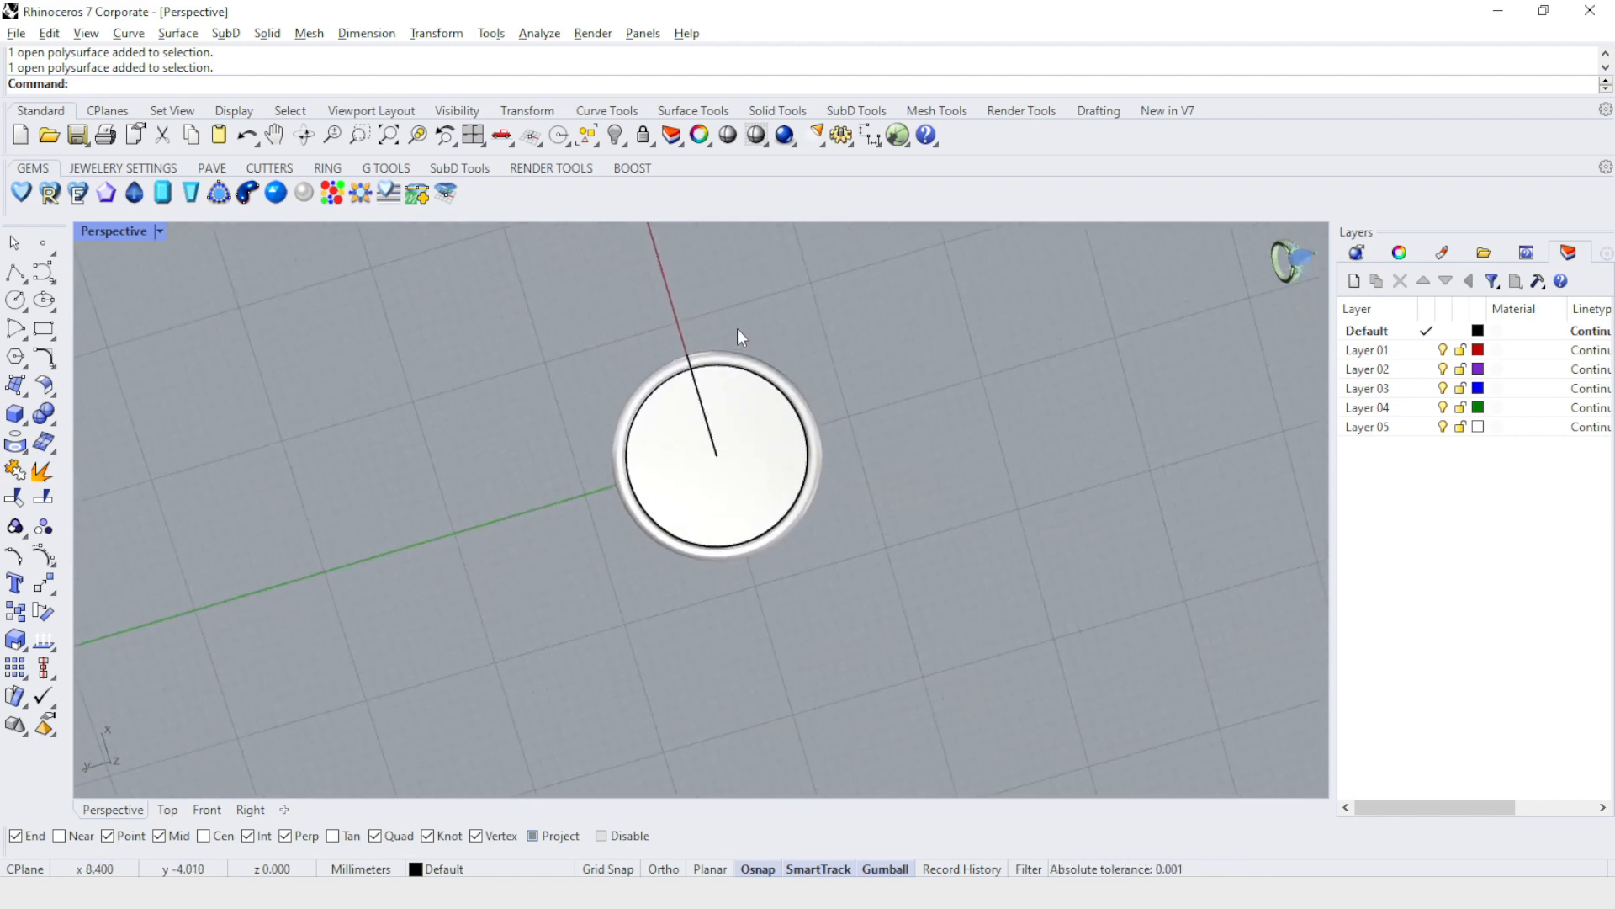
scroll(737, 330, "up", 7)
Hide the shelled rimmed body and the other open polysurface inside it.
left_click(648, 380)
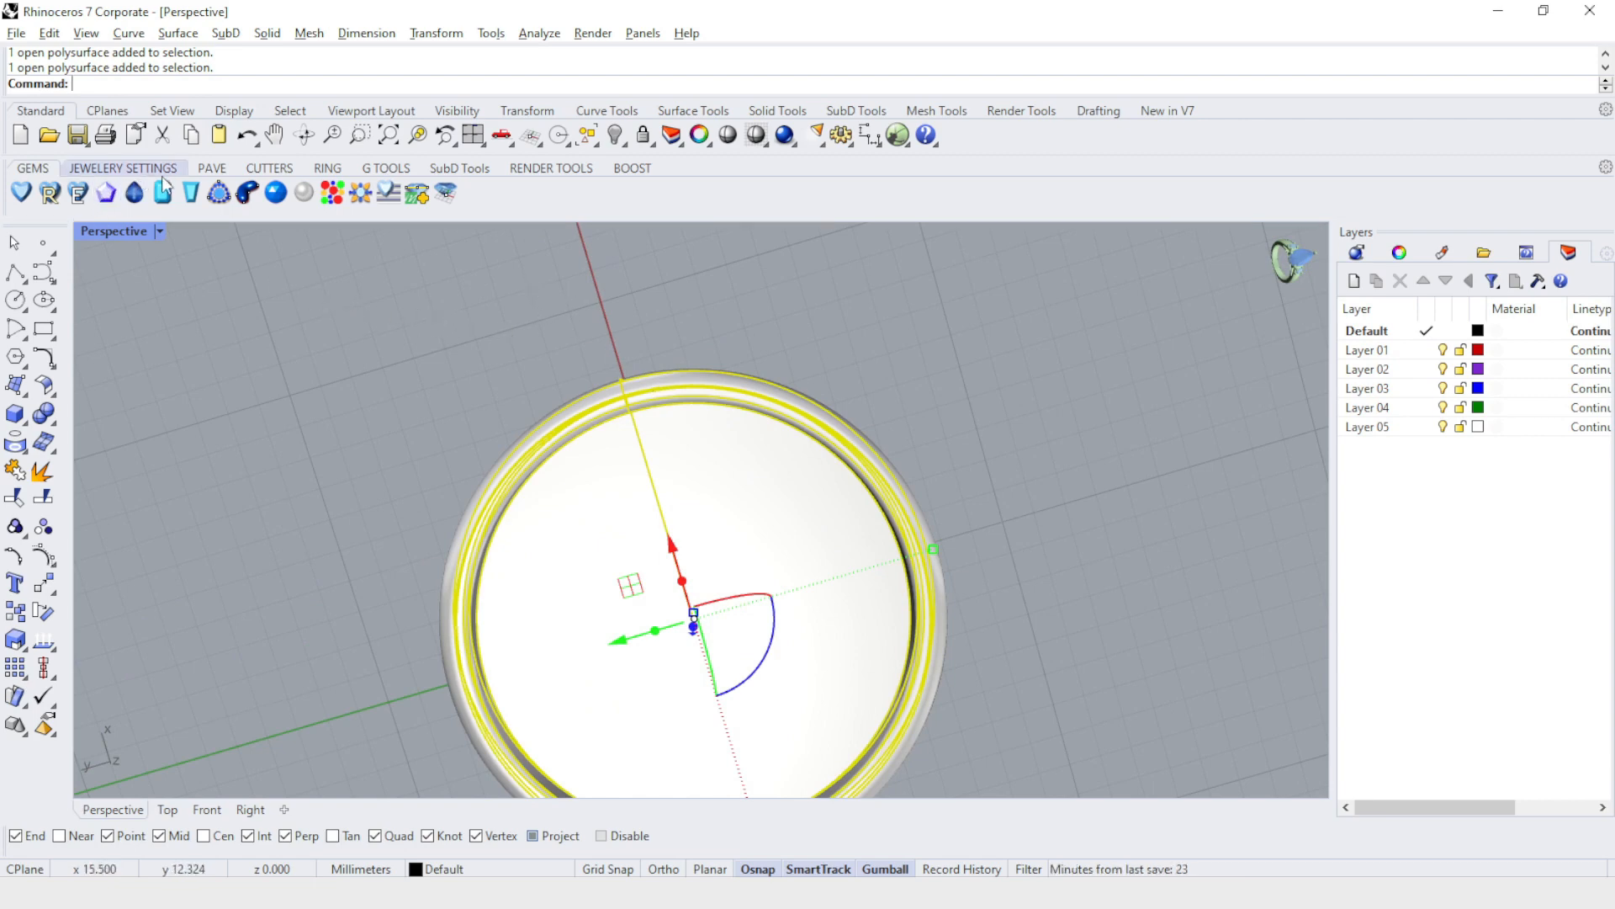
left_click(327, 169)
left_click(383, 169)
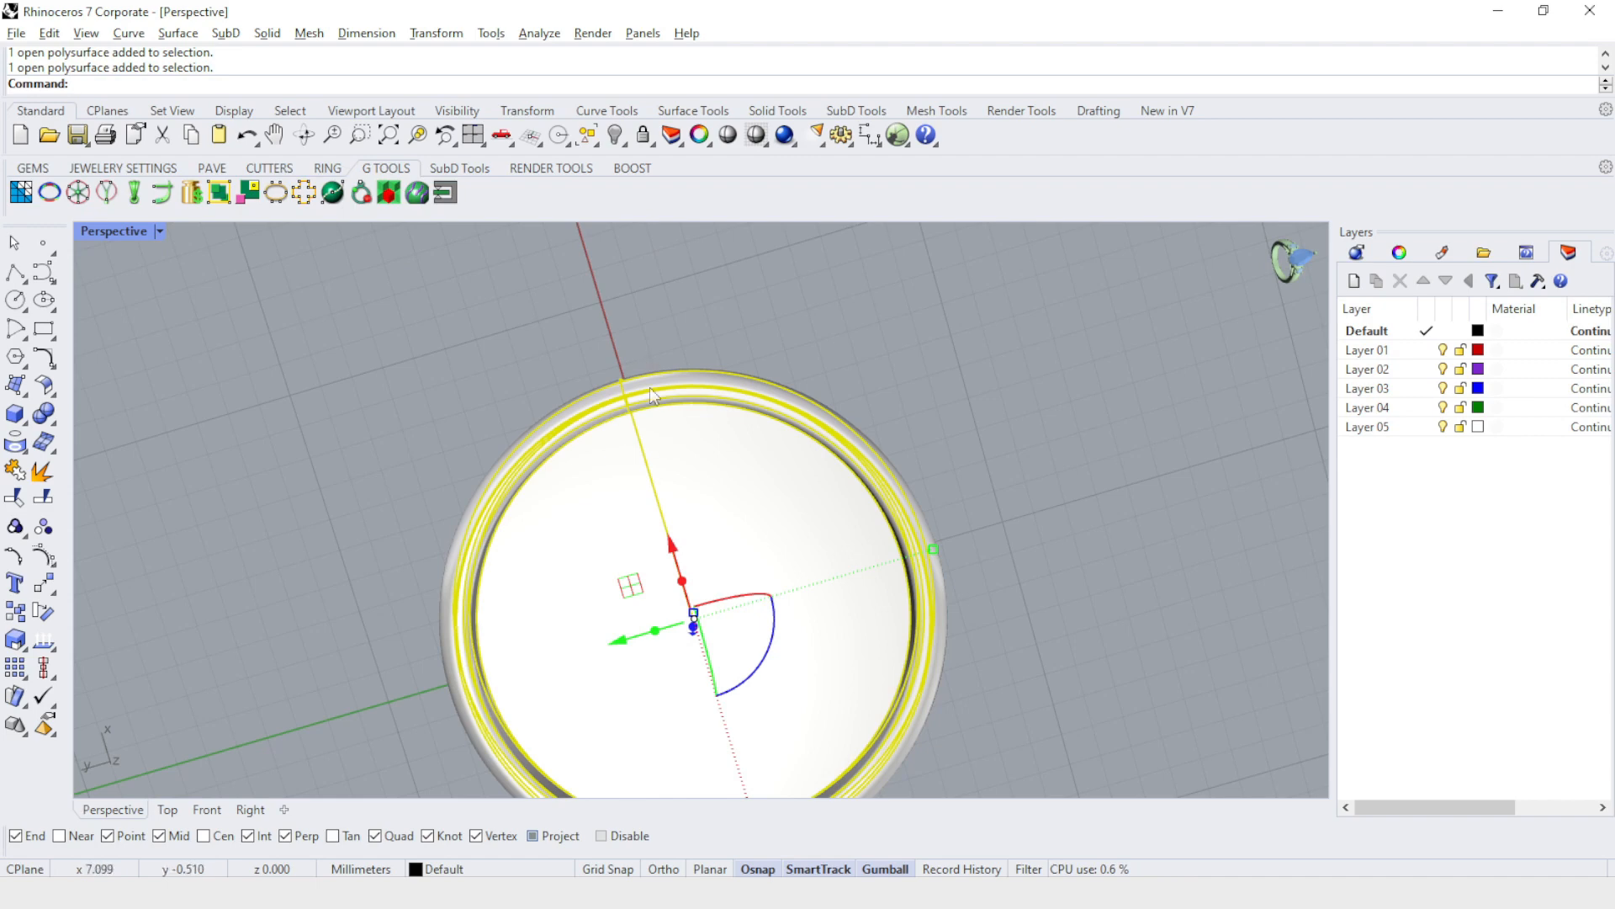
scroll(649, 398, "down", 3)
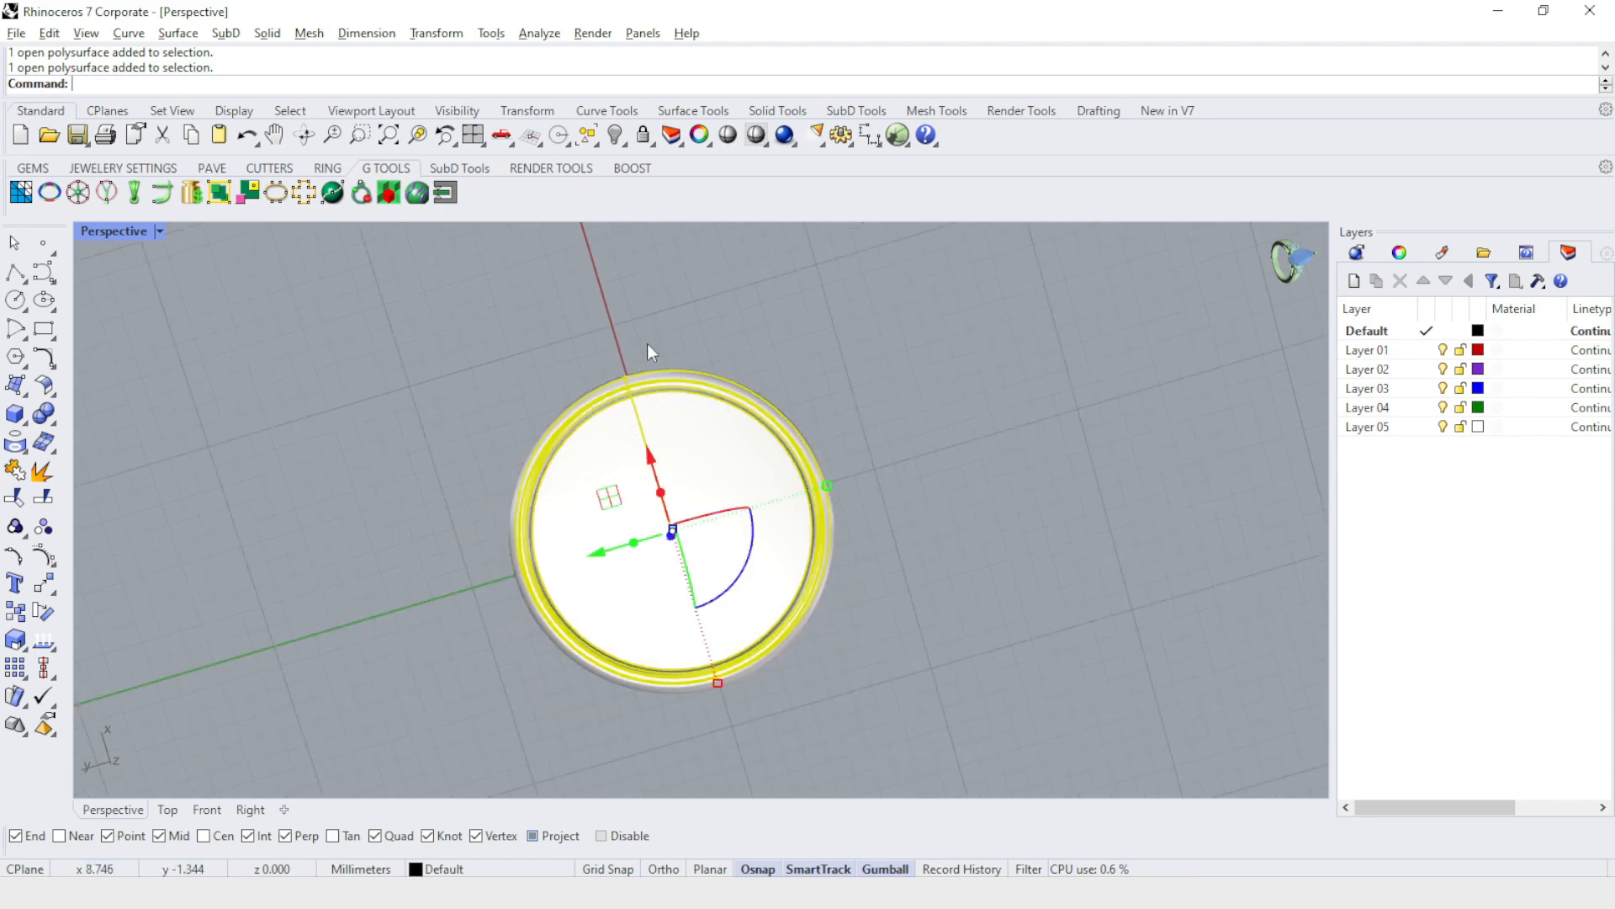
left_click(615, 137)
left_click(680, 463)
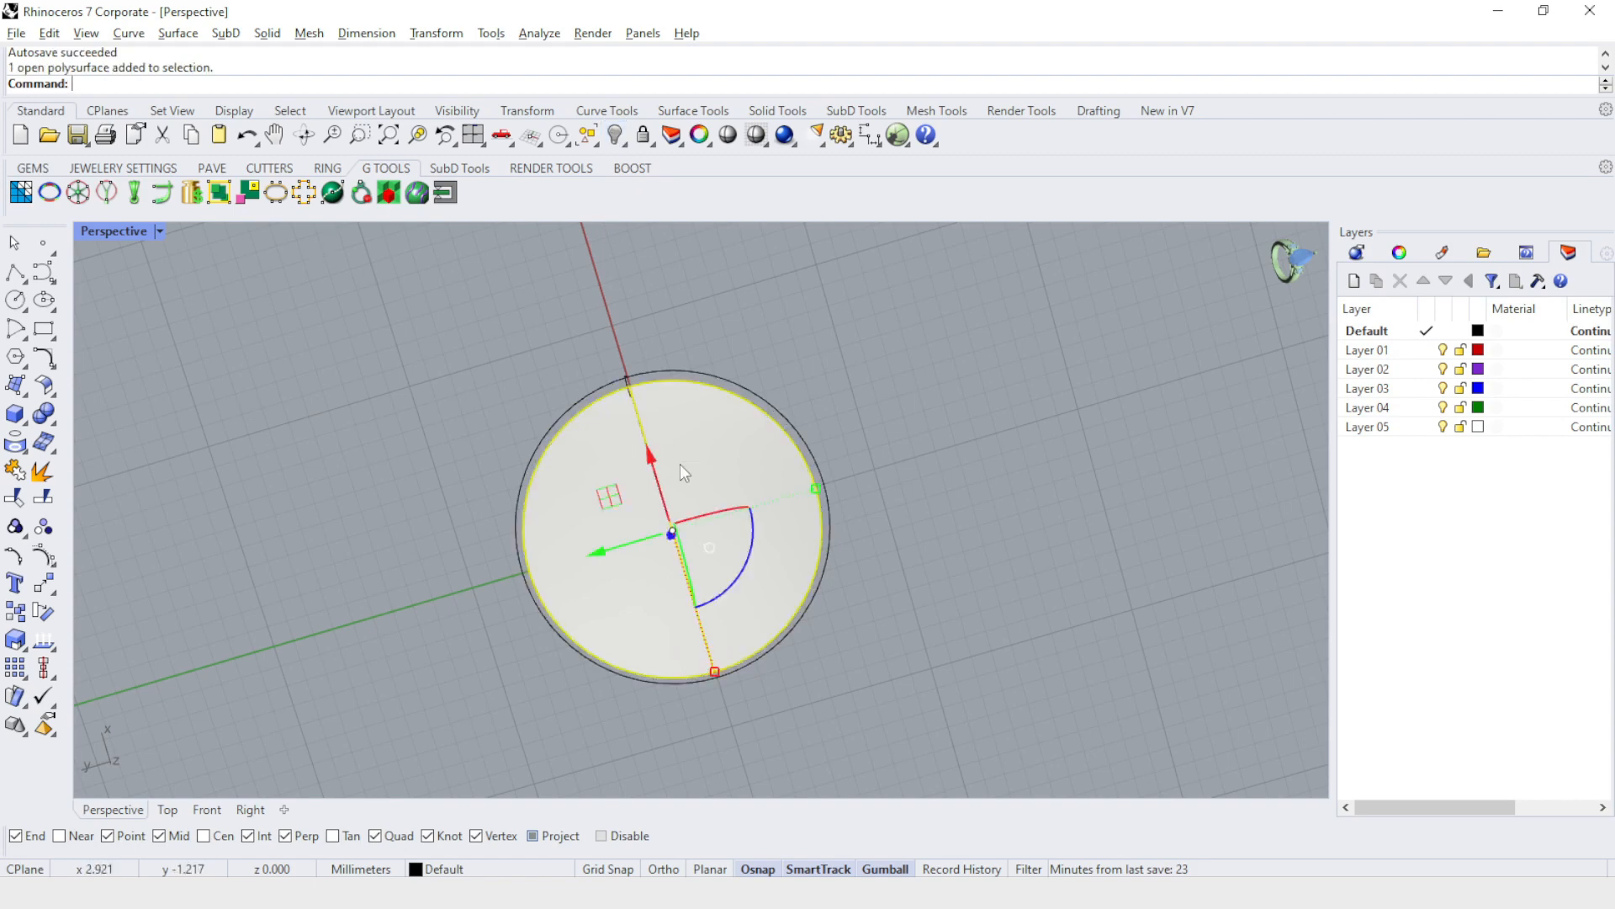
left_click(617, 136)
Start a new bail with the Bail Builder and enlarge the hole diameter of its small connecting ring.
right_click_drag(905, 491, 887, 343)
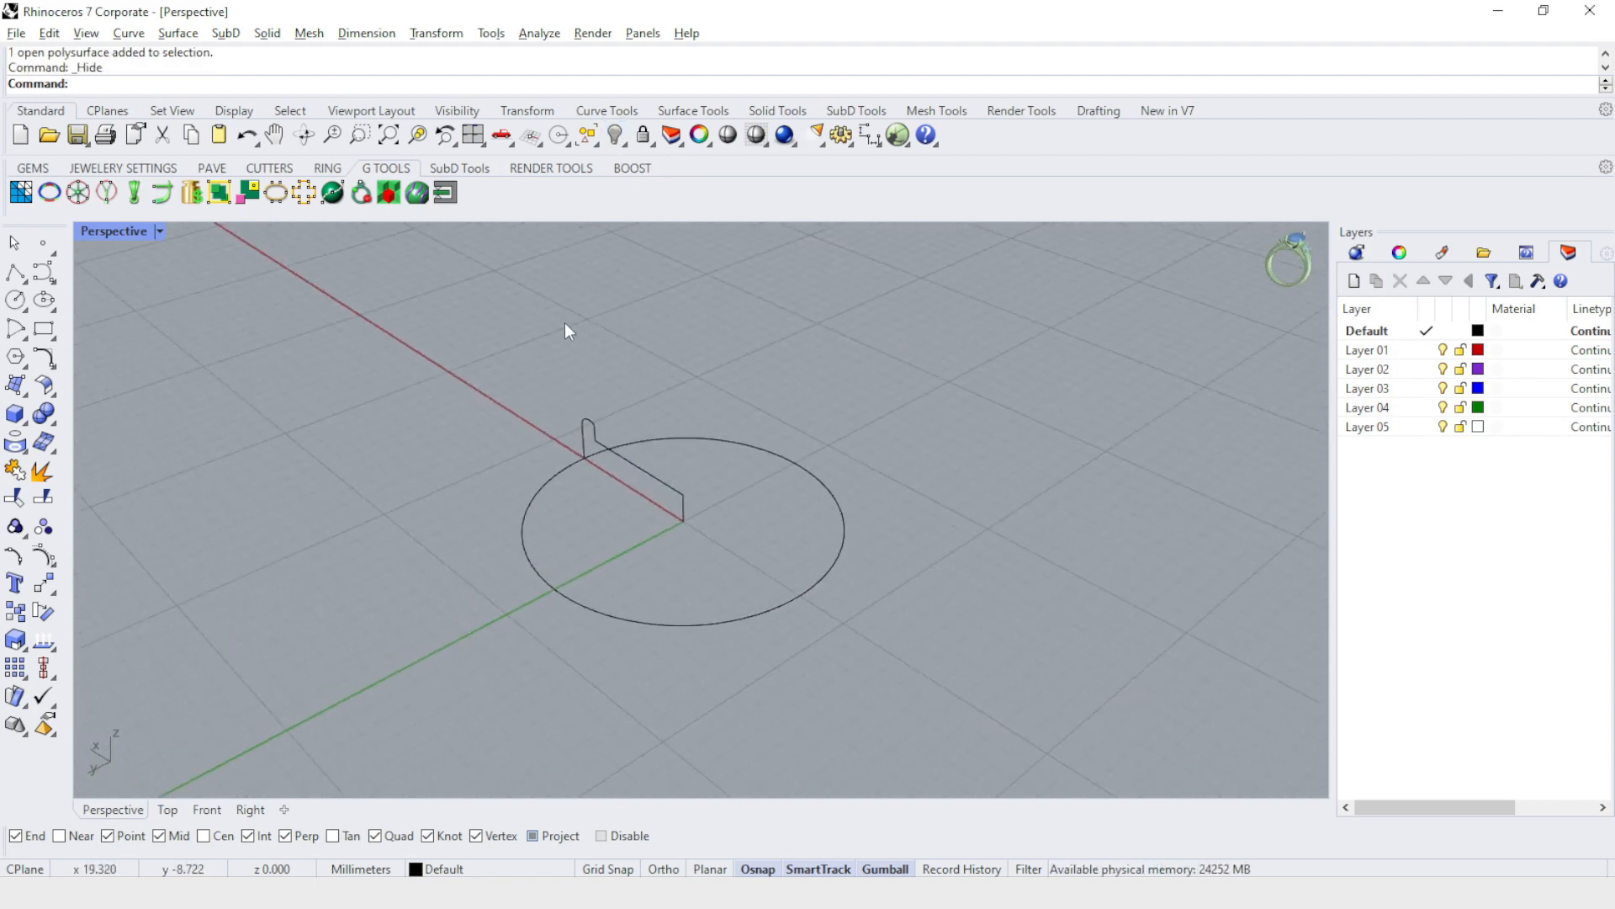
left_click(135, 193)
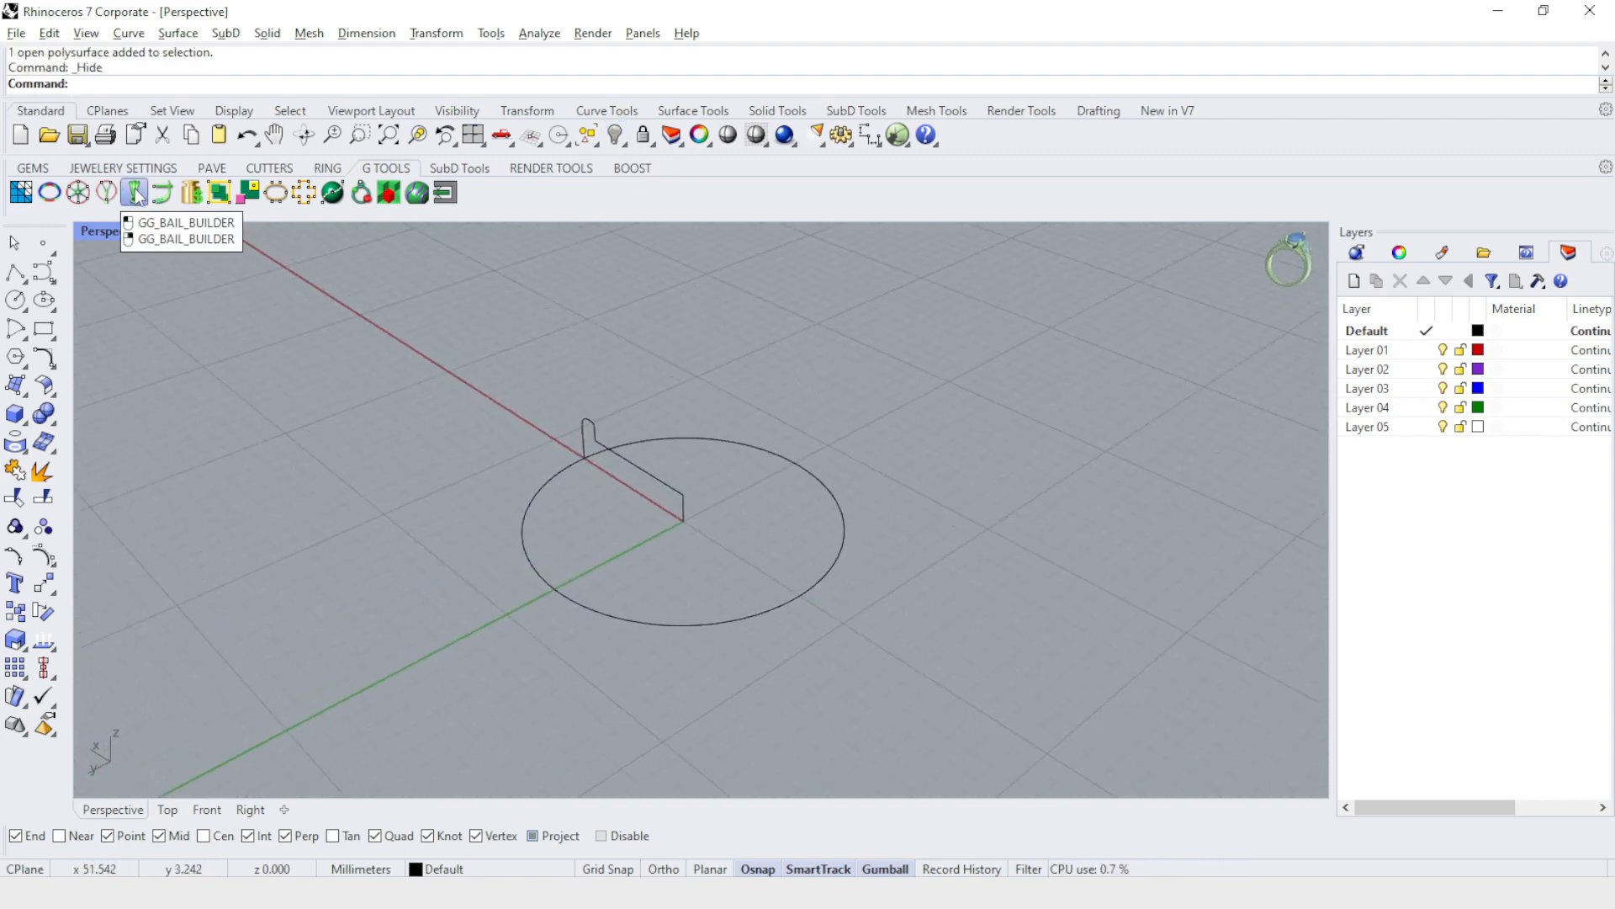
right_click_drag(782, 453, 558, 569)
scroll(634, 473, "up", 5)
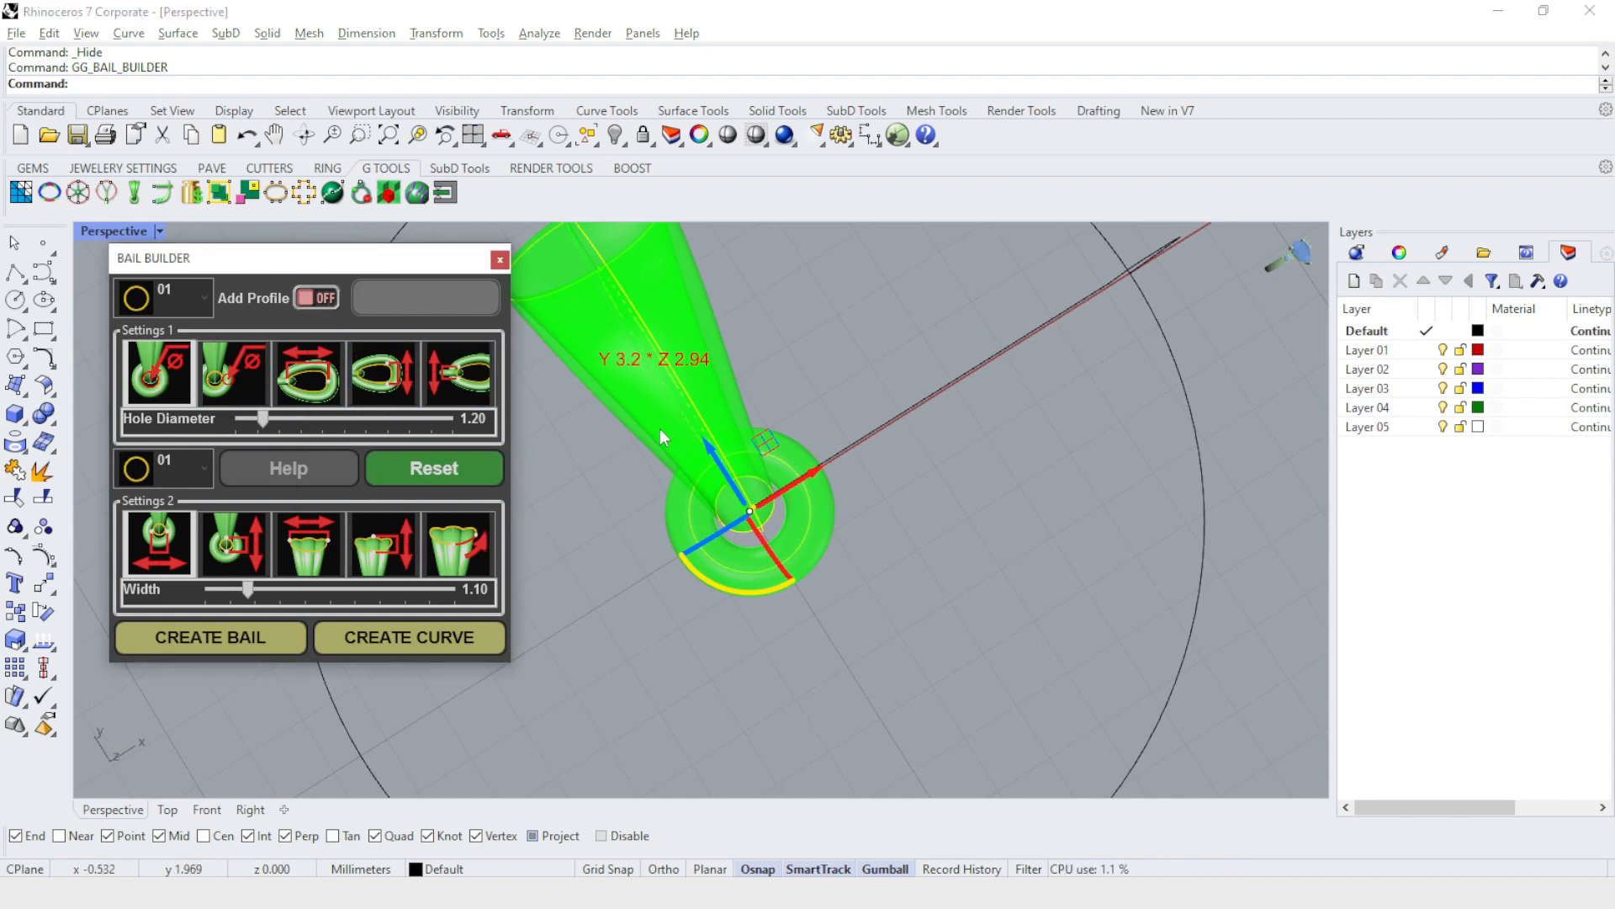
right_click_drag(815, 564, 795, 555)
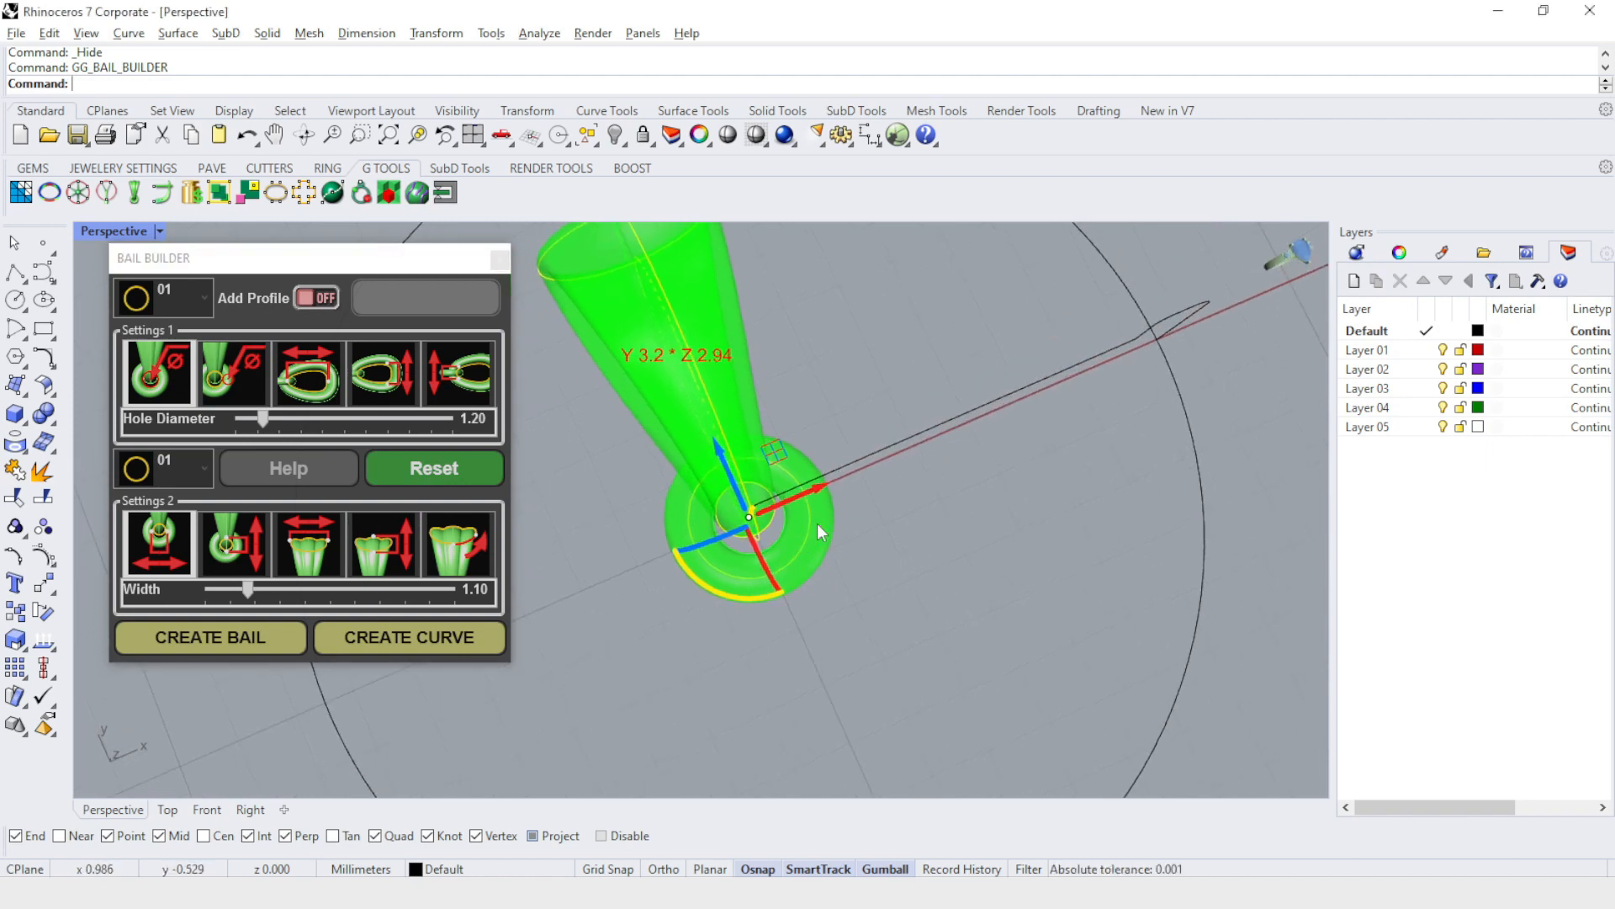
mouse_move(261, 417)
left_mouse_down()
mouse_move(308, 412)
mouse_move(281, 421)
left_mouse_up()
Increase the length of the bail's large loop slightly.
left_click(308, 372)
right_click_drag(956, 492, 1015, 421)
scroll(954, 413, "up", 5)
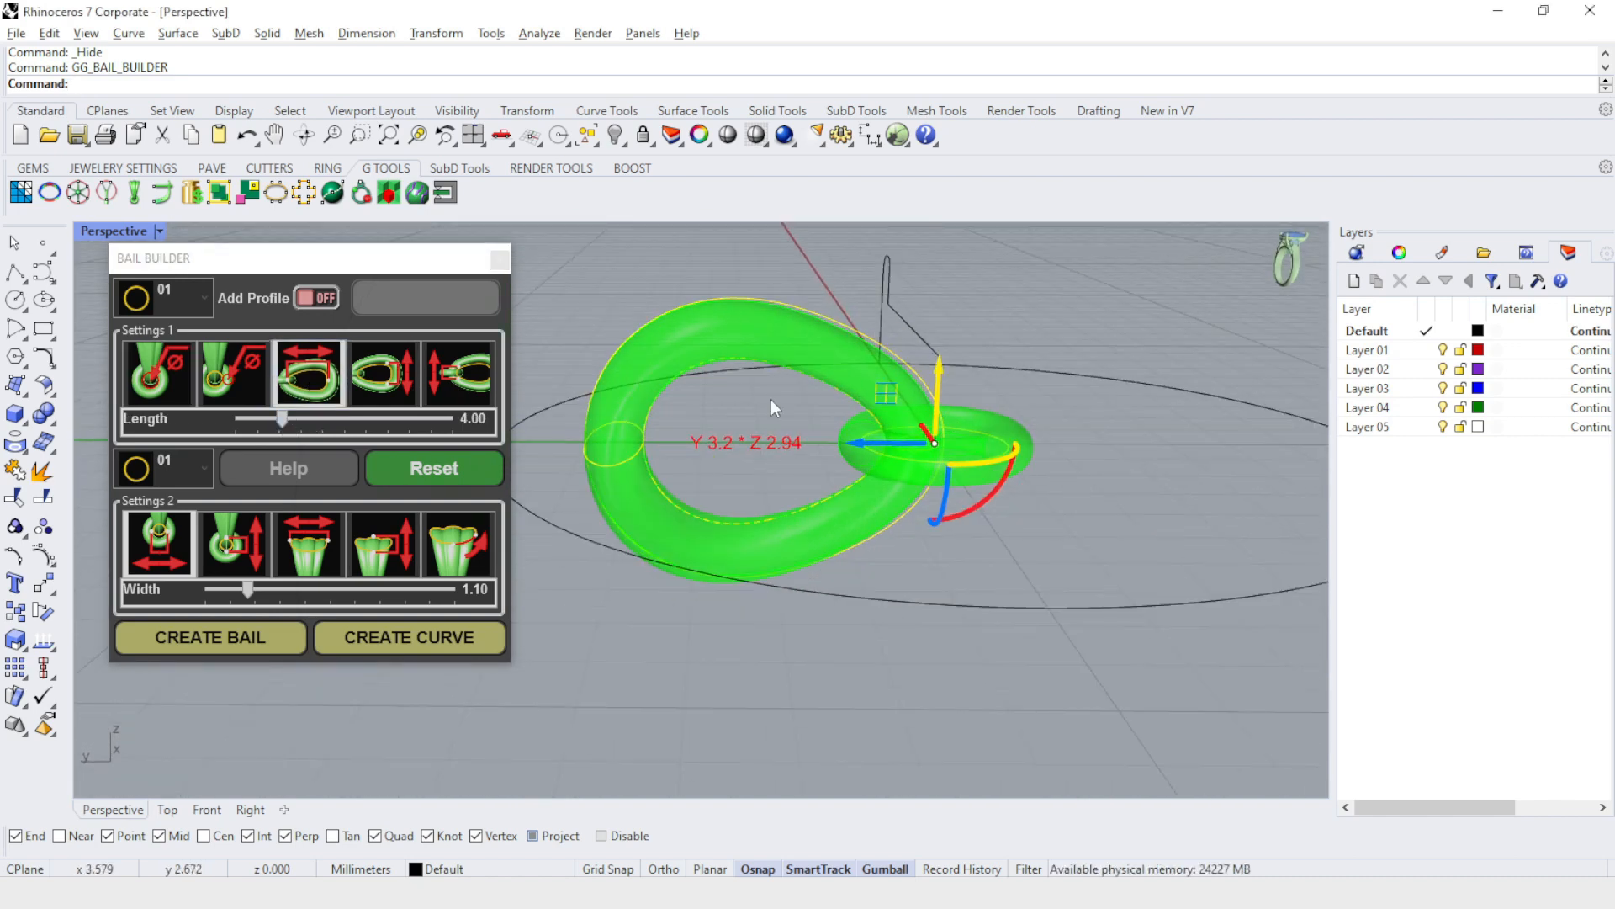
mouse_move(279, 420)
left_mouse_down()
mouse_move(311, 420)
mouse_move(291, 419)
left_mouse_up()
Set the bail's bottom height to 0.43 and its width to 2.07.
left_click(383, 373)
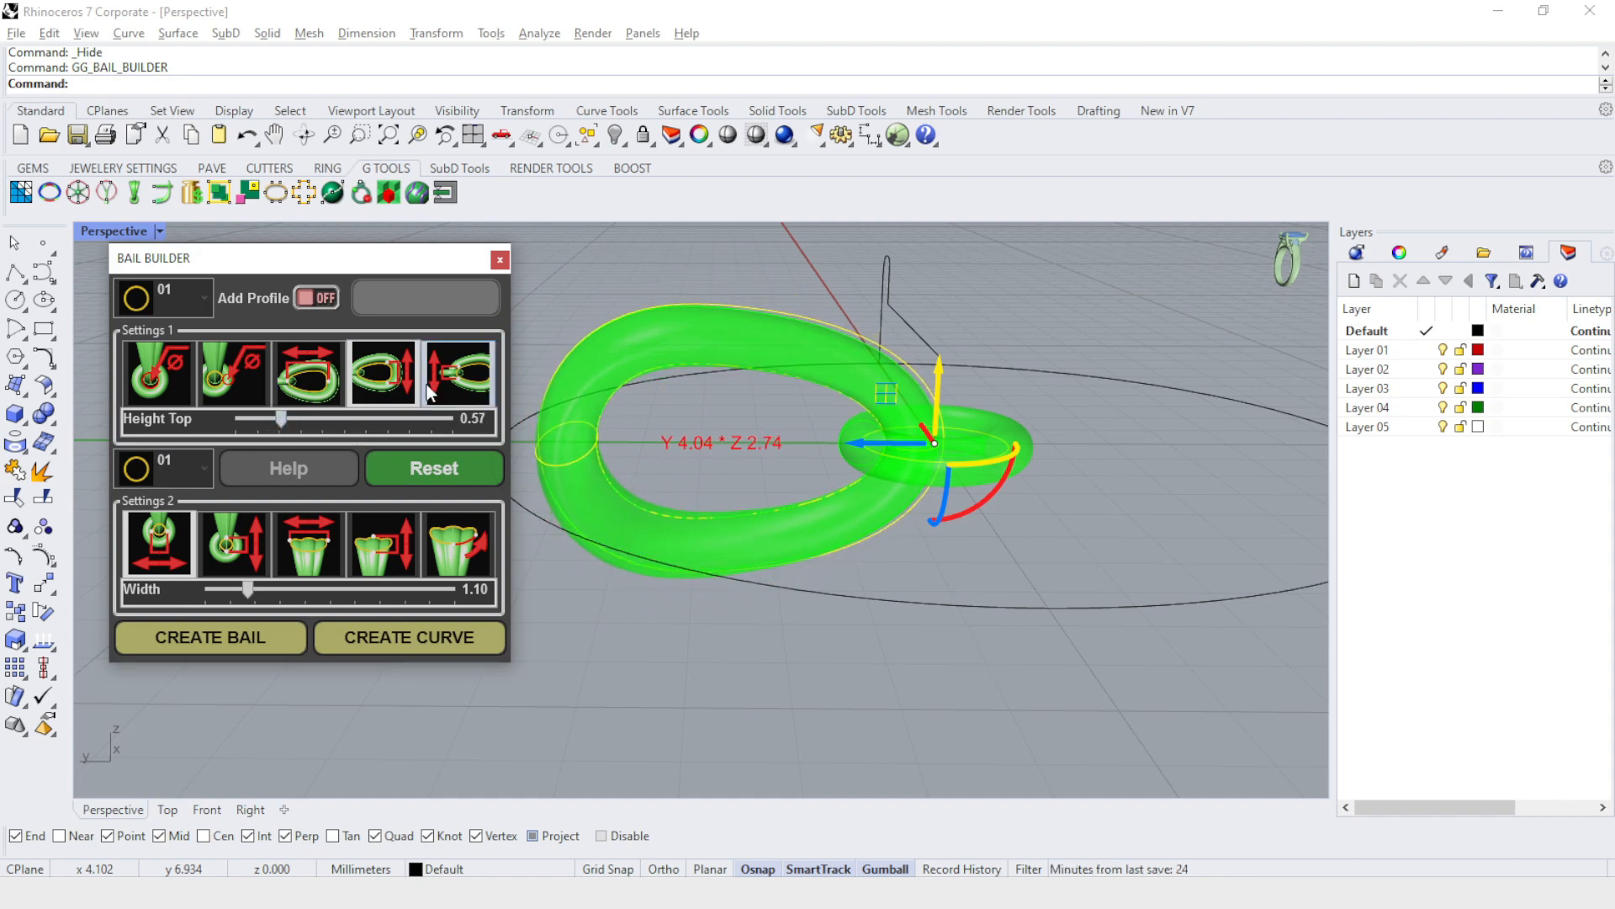
left_click(449, 377)
right_click_drag(1112, 408, 648, 488)
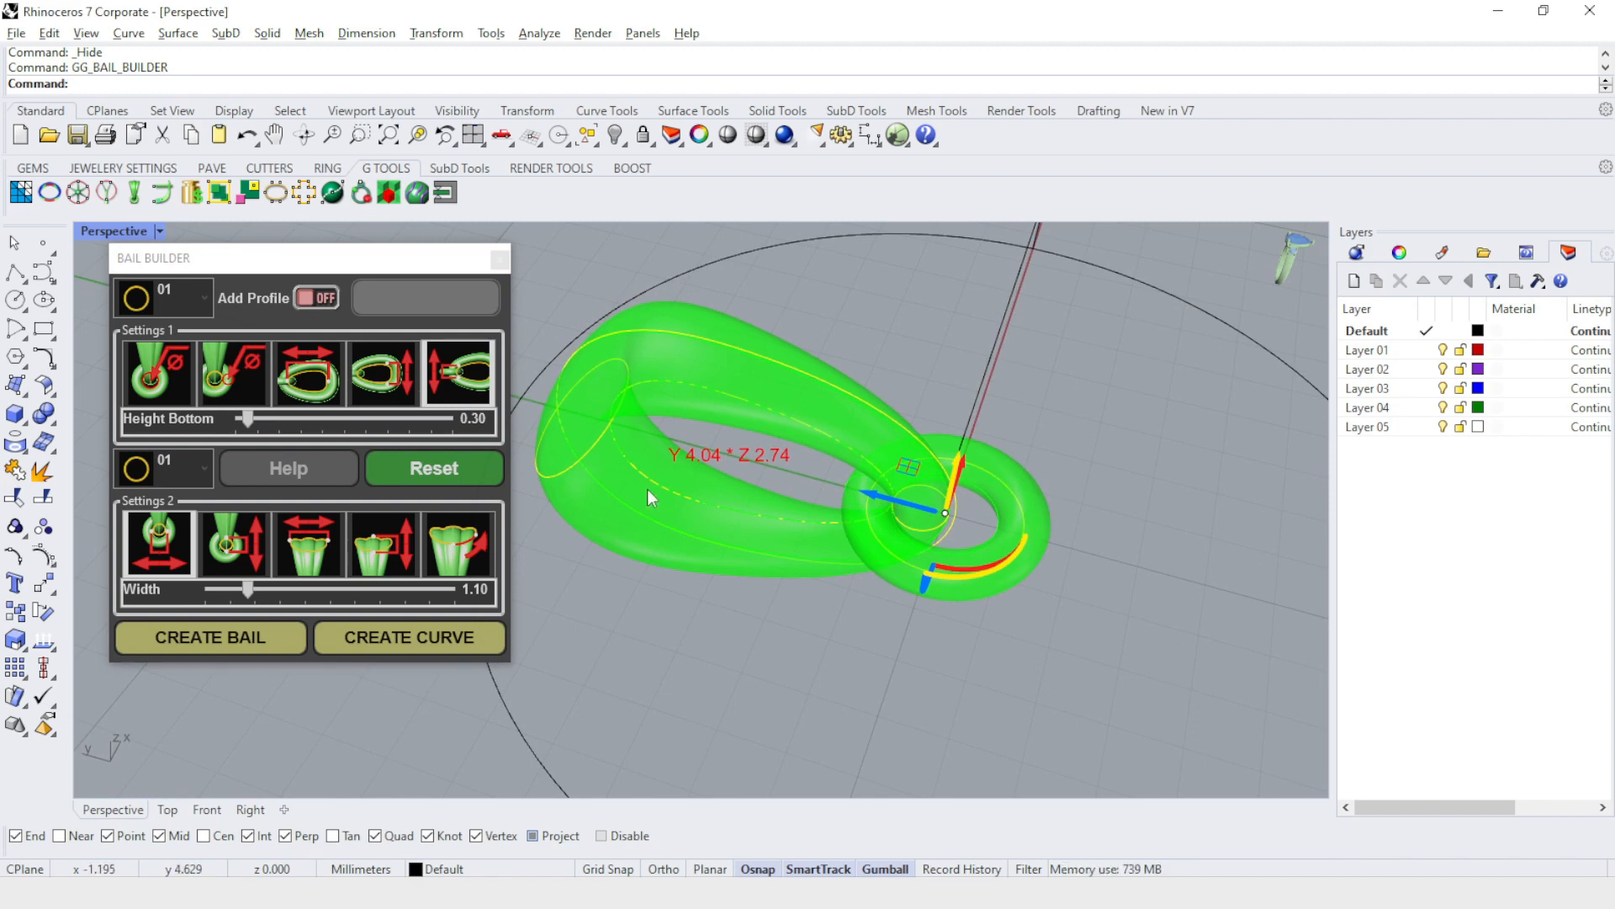
left_click_drag(247, 418, 264, 423)
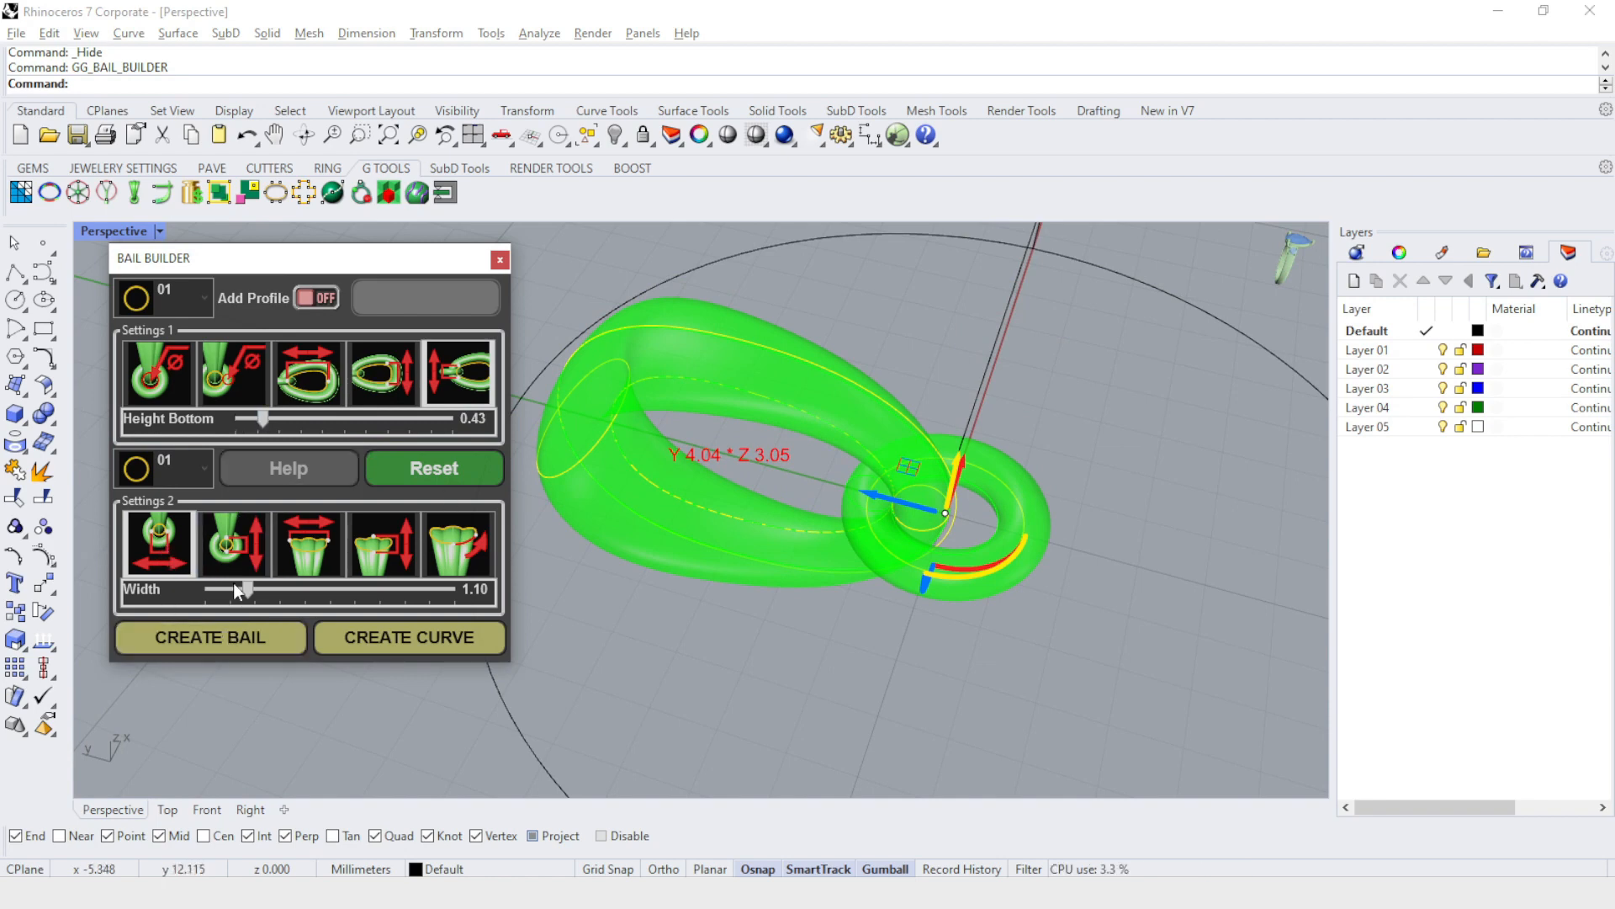
left_click_drag(246, 589, 313, 587)
Examine the bail preview's proportions against the pendant circle and inspect the connecting ring close up.
right_click_drag(1069, 505, 936, 609)
scroll(876, 504, "down", 4)
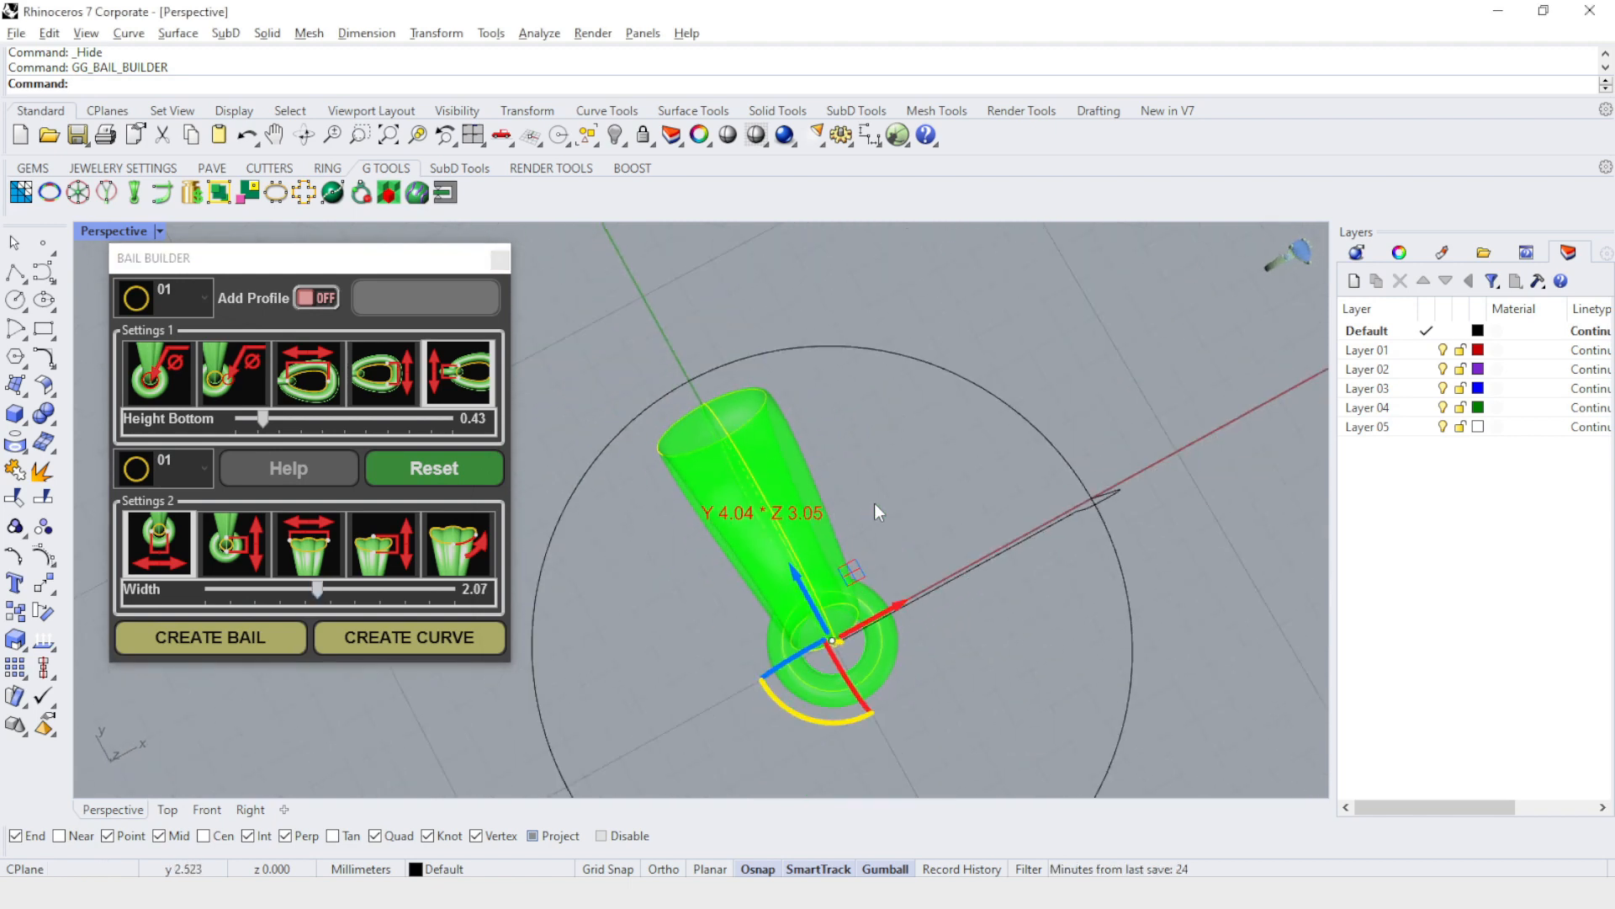
right_click_drag(923, 496, 871, 479)
scroll(831, 413, "down", 6)
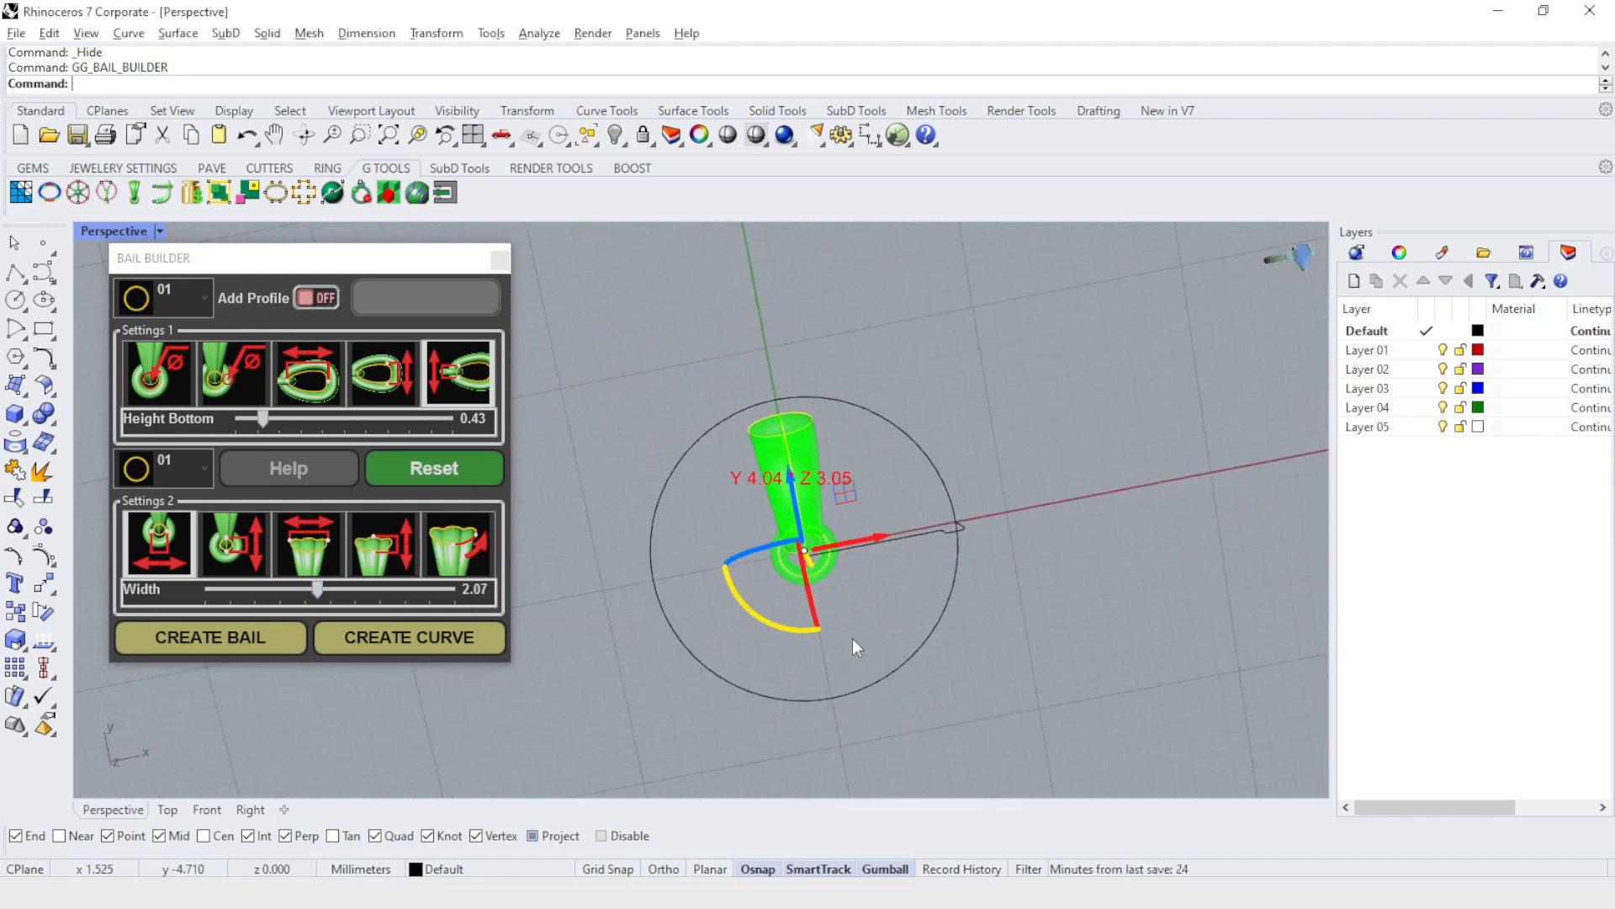
scroll(850, 618, "up", 8)
scroll(850, 425, "up", 5)
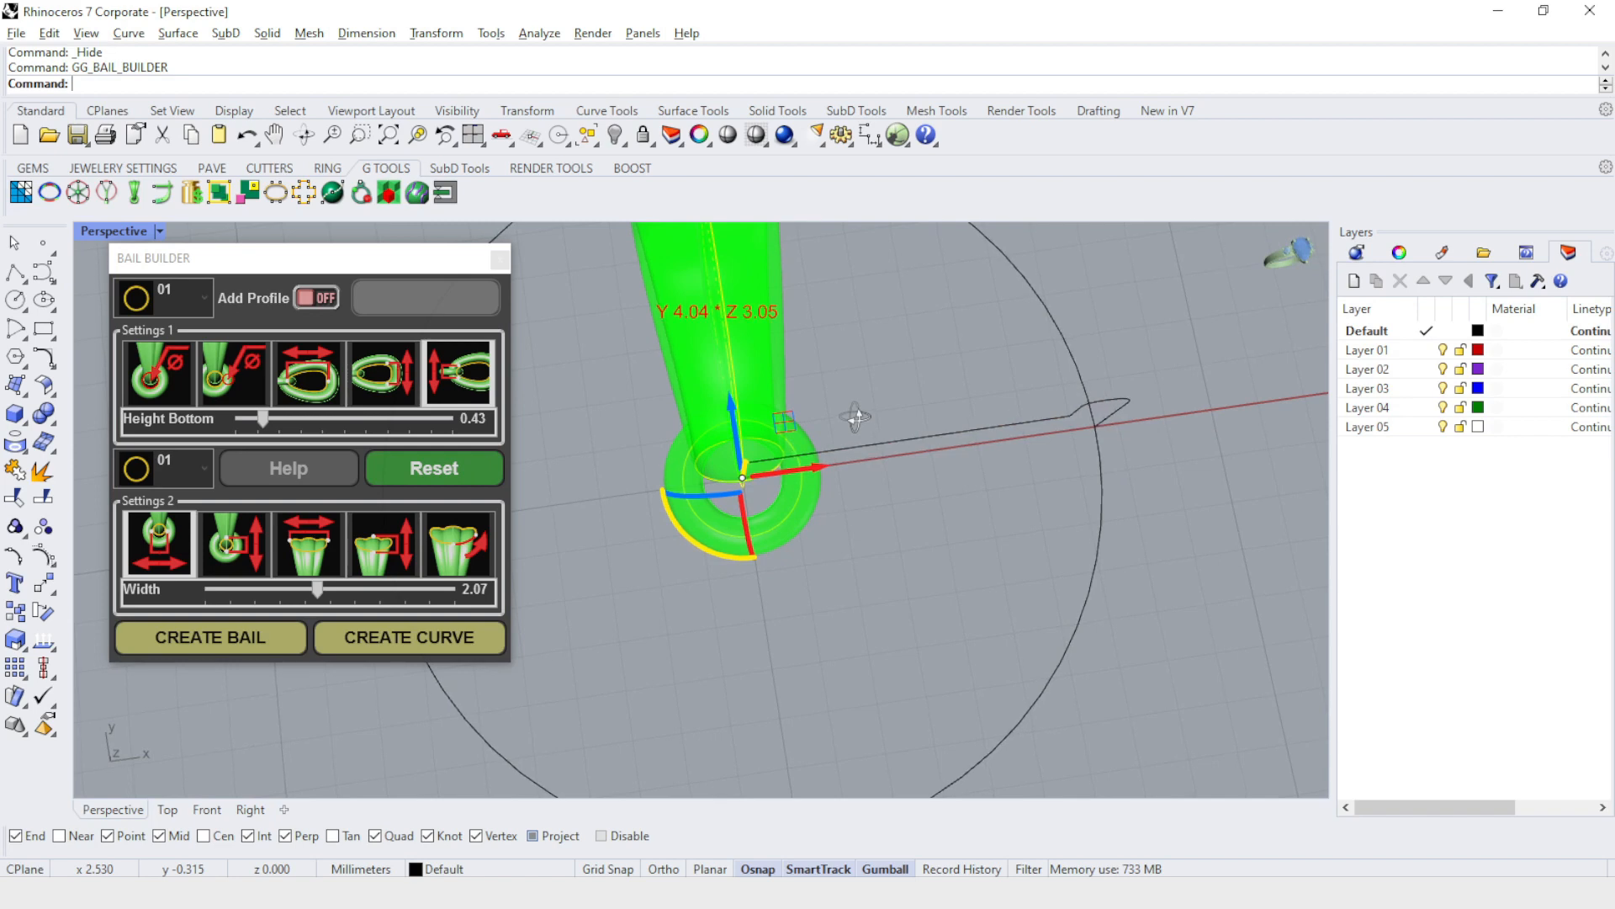
right_click_drag(801, 453, 835, 416)
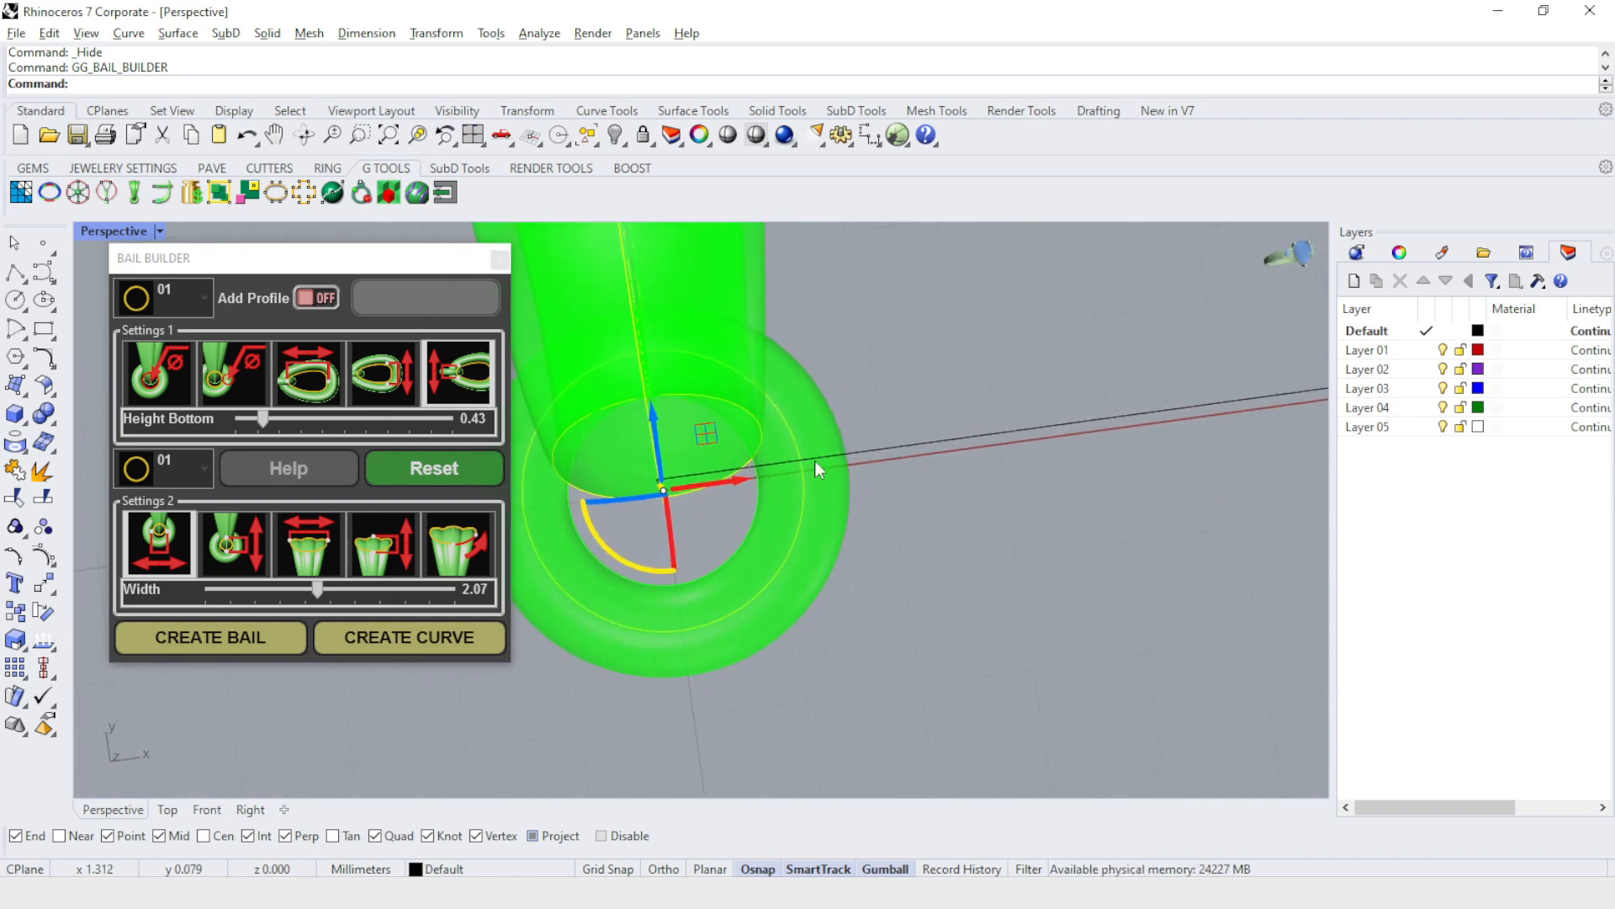
scroll(857, 561, "down", 4)
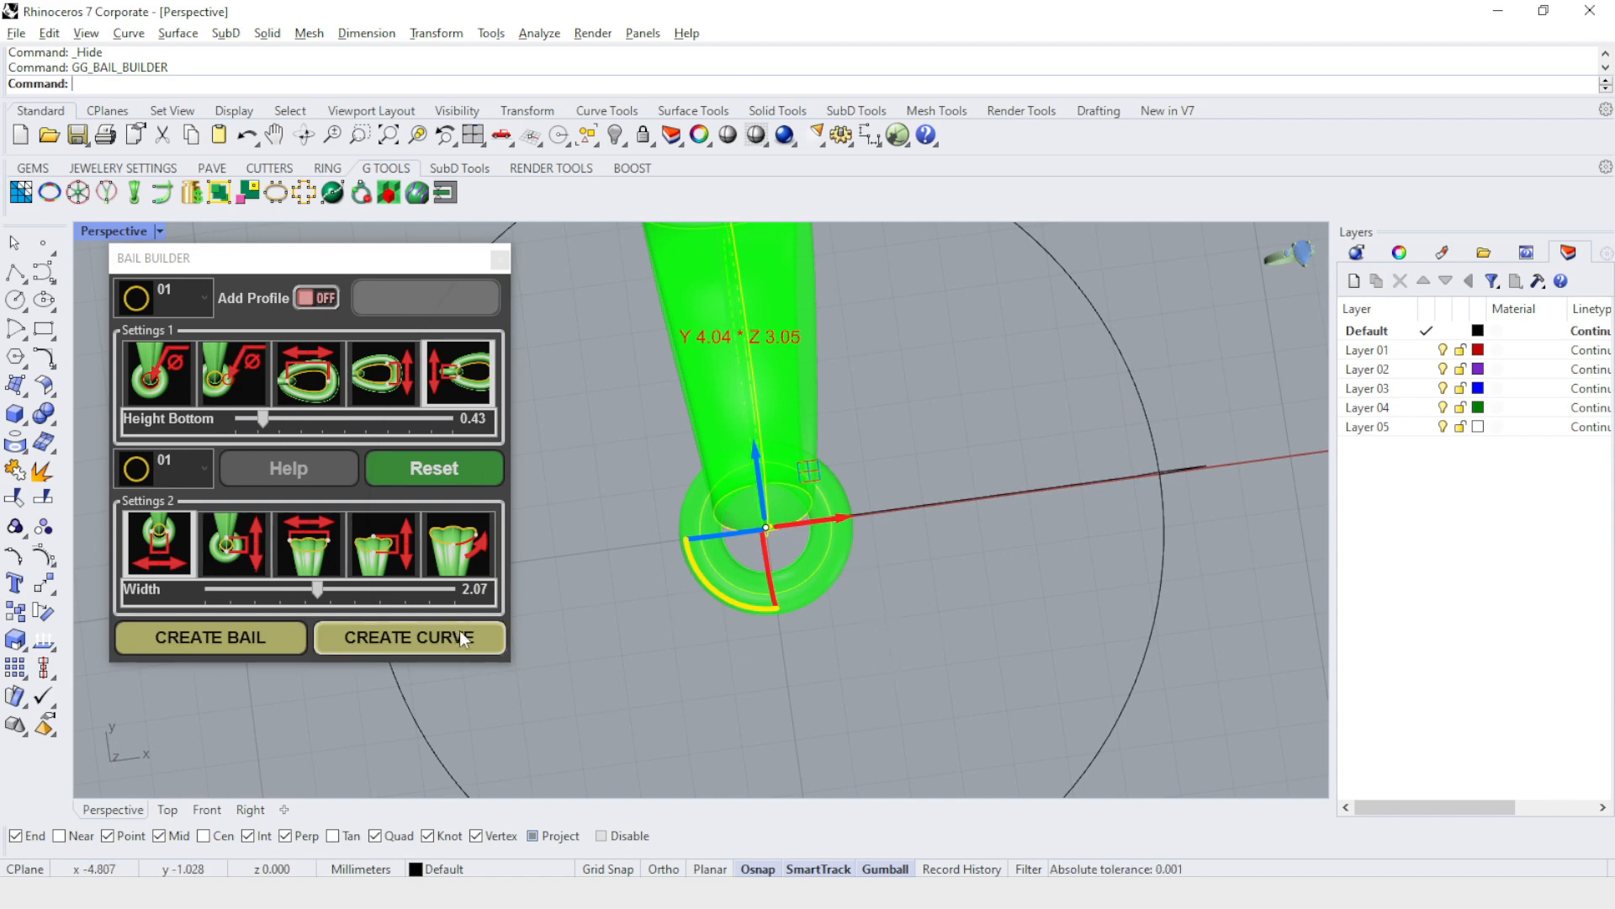
Create the bail geometry from the preview, check its Green layer's visibility, and close the Bail Builder.
left_click(204, 644)
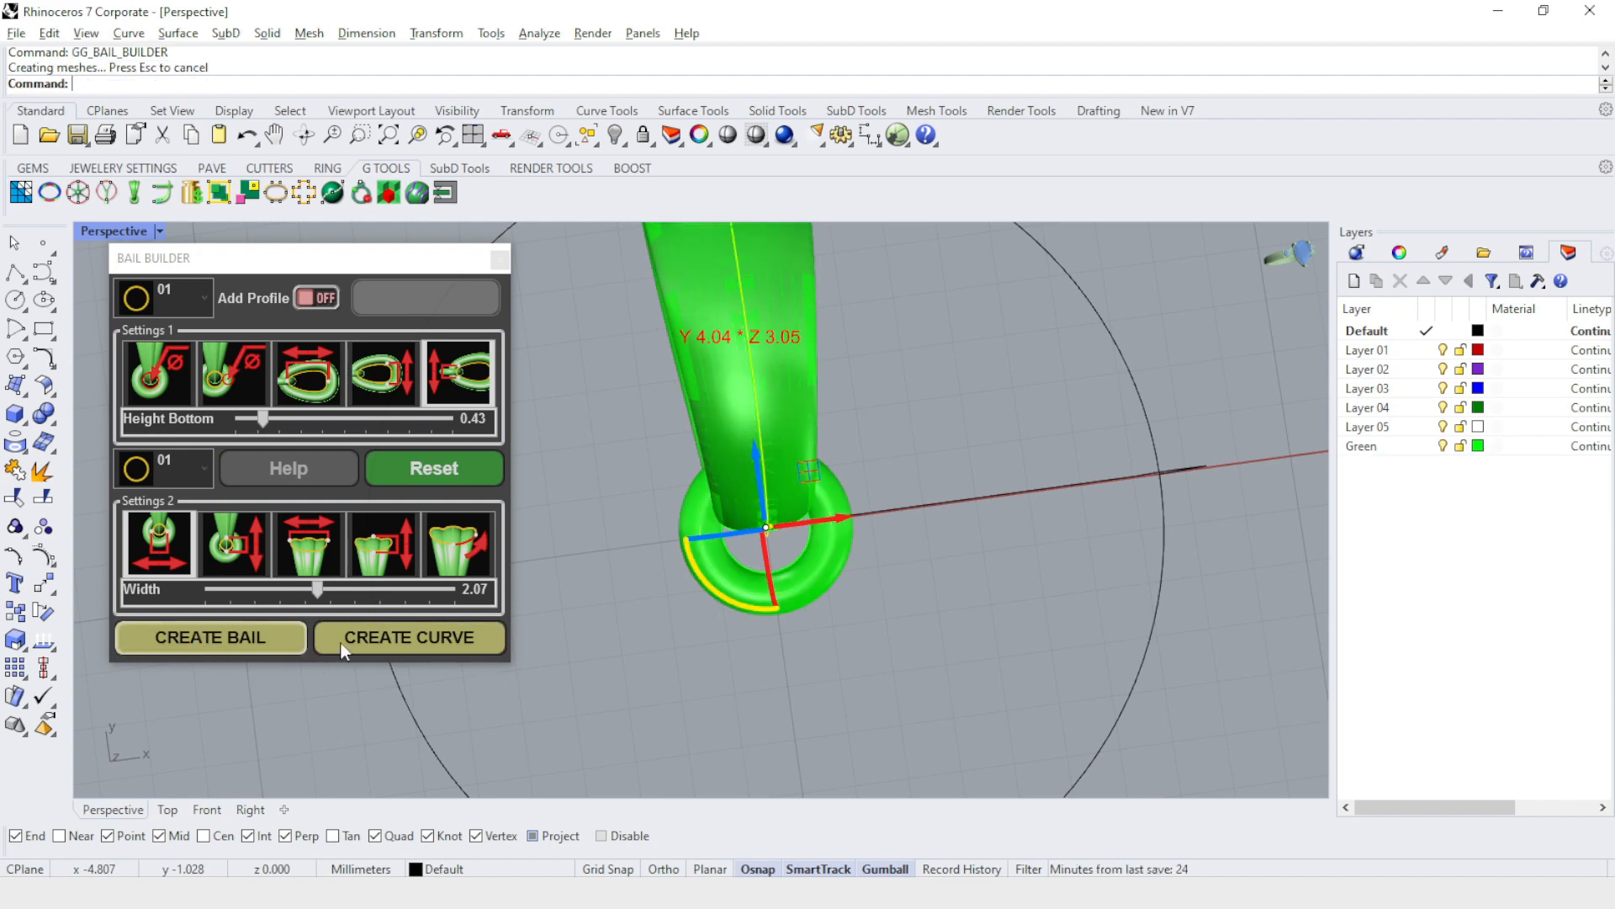
right_click_drag(1013, 585, 967, 585)
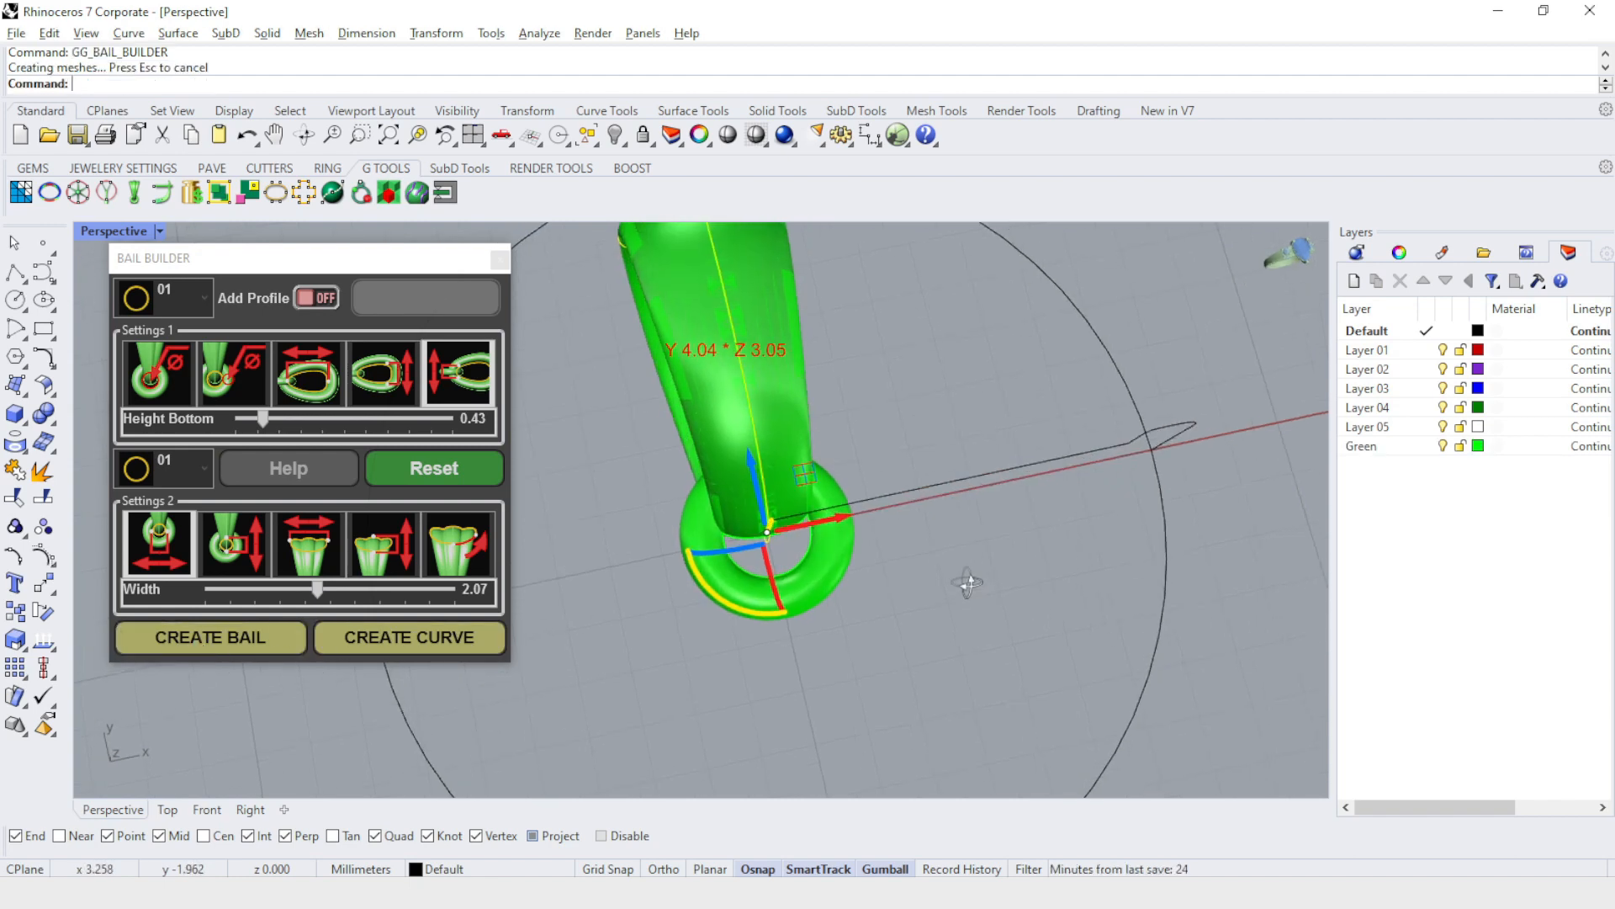
left_click(1445, 448)
left_click(1444, 448)
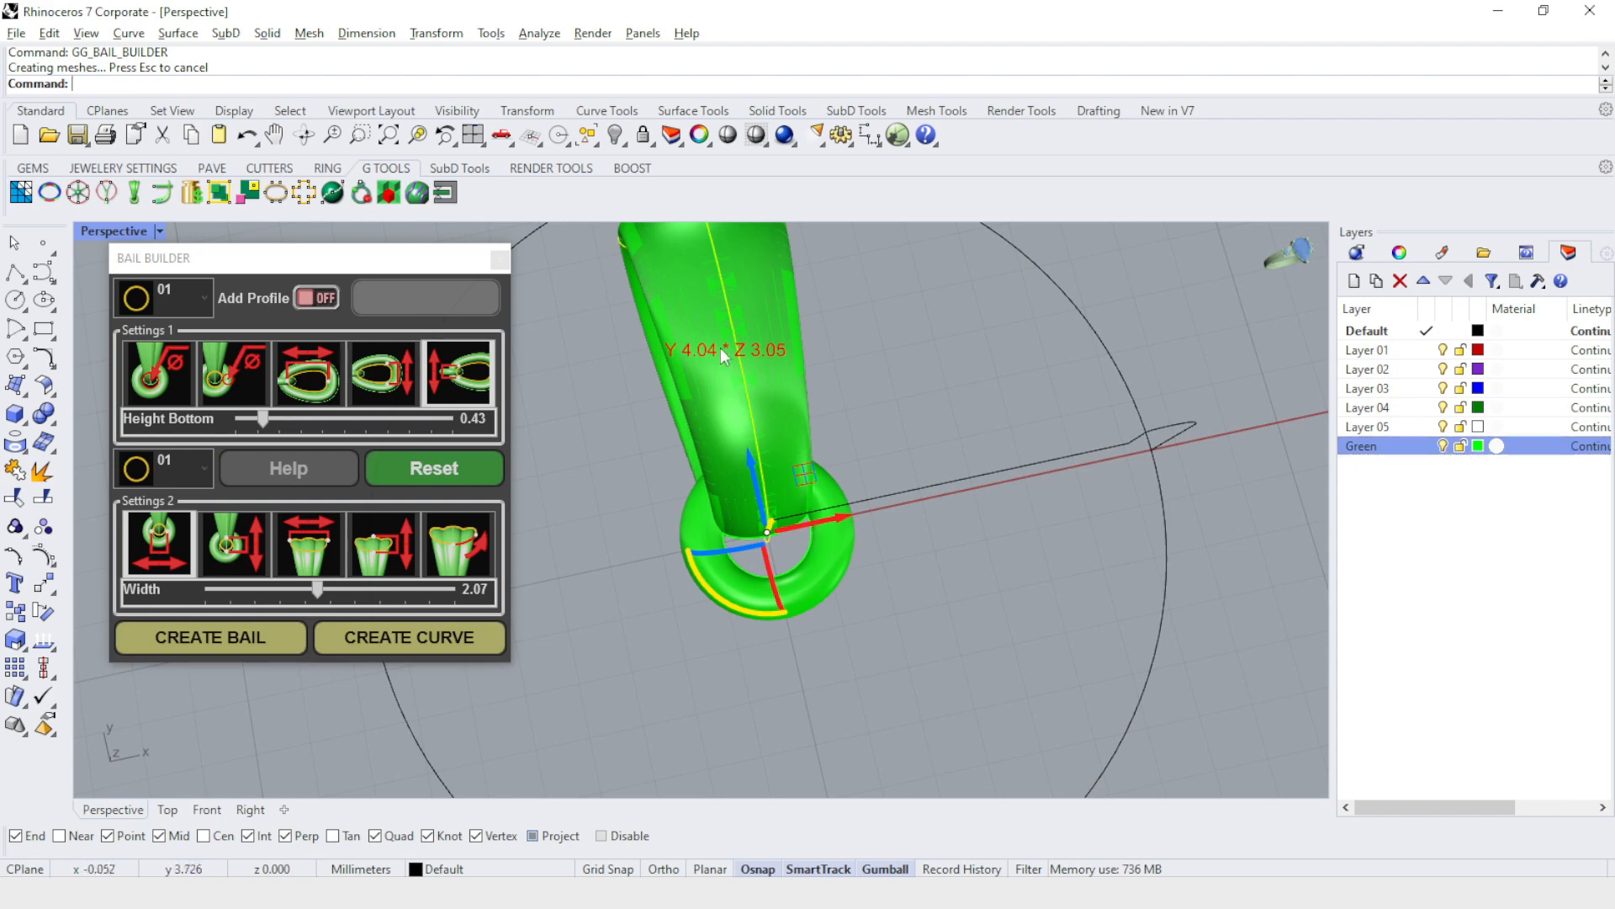
left_click(499, 260)
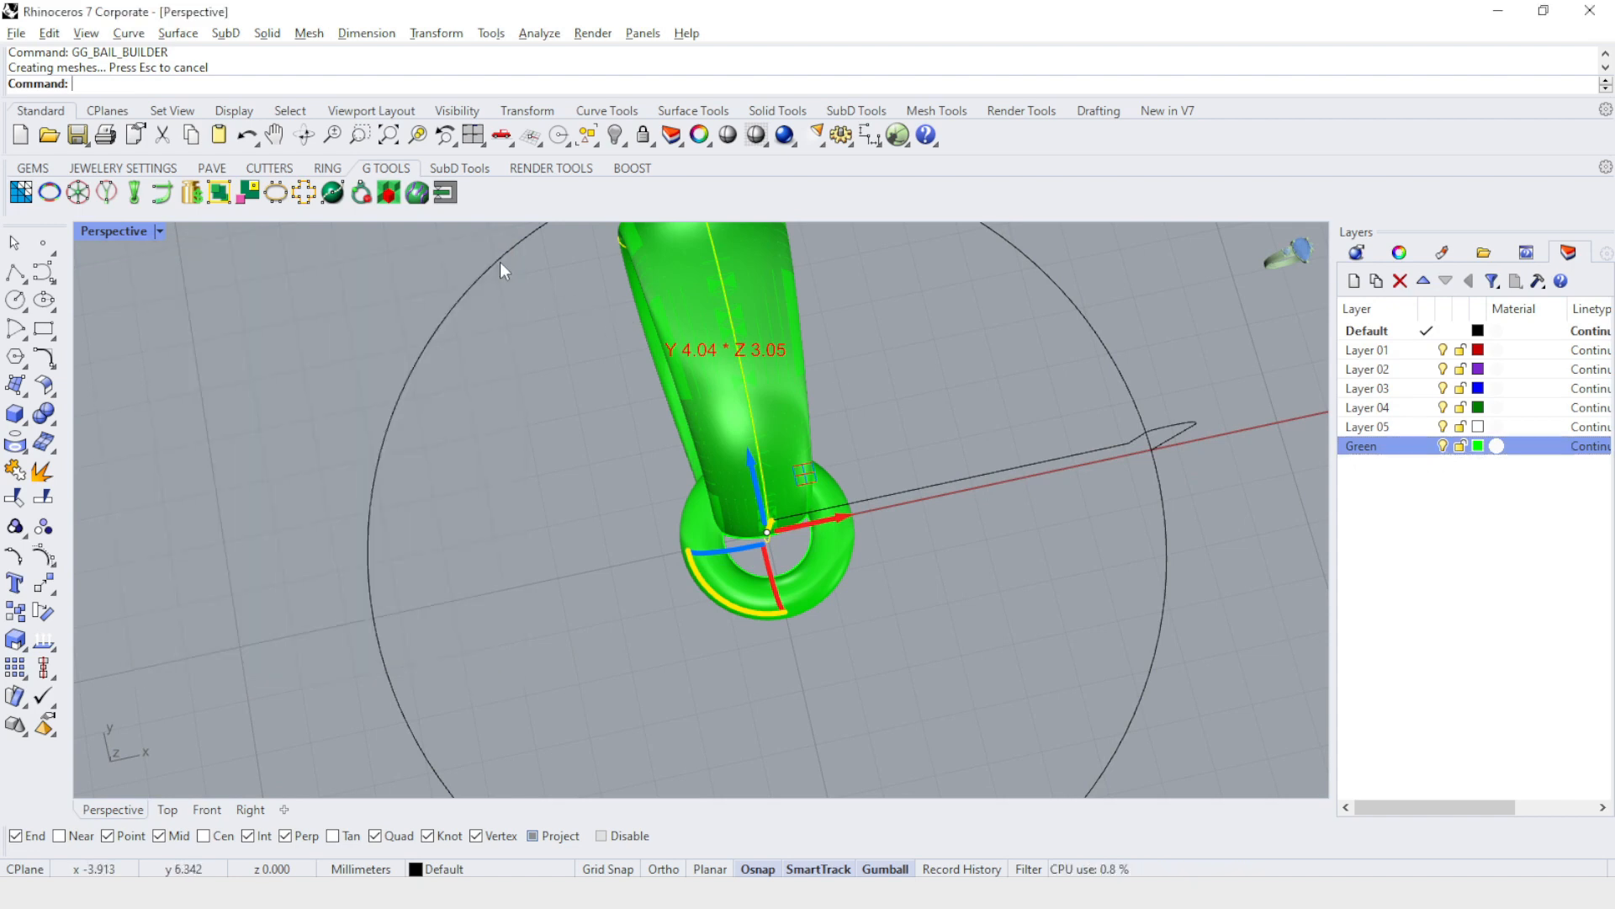
Move the whole bail along the green axis so its small ring meets the edge of the pendant circle.
scroll(874, 587, "down", 3)
right_click_drag(873, 588, 764, 451)
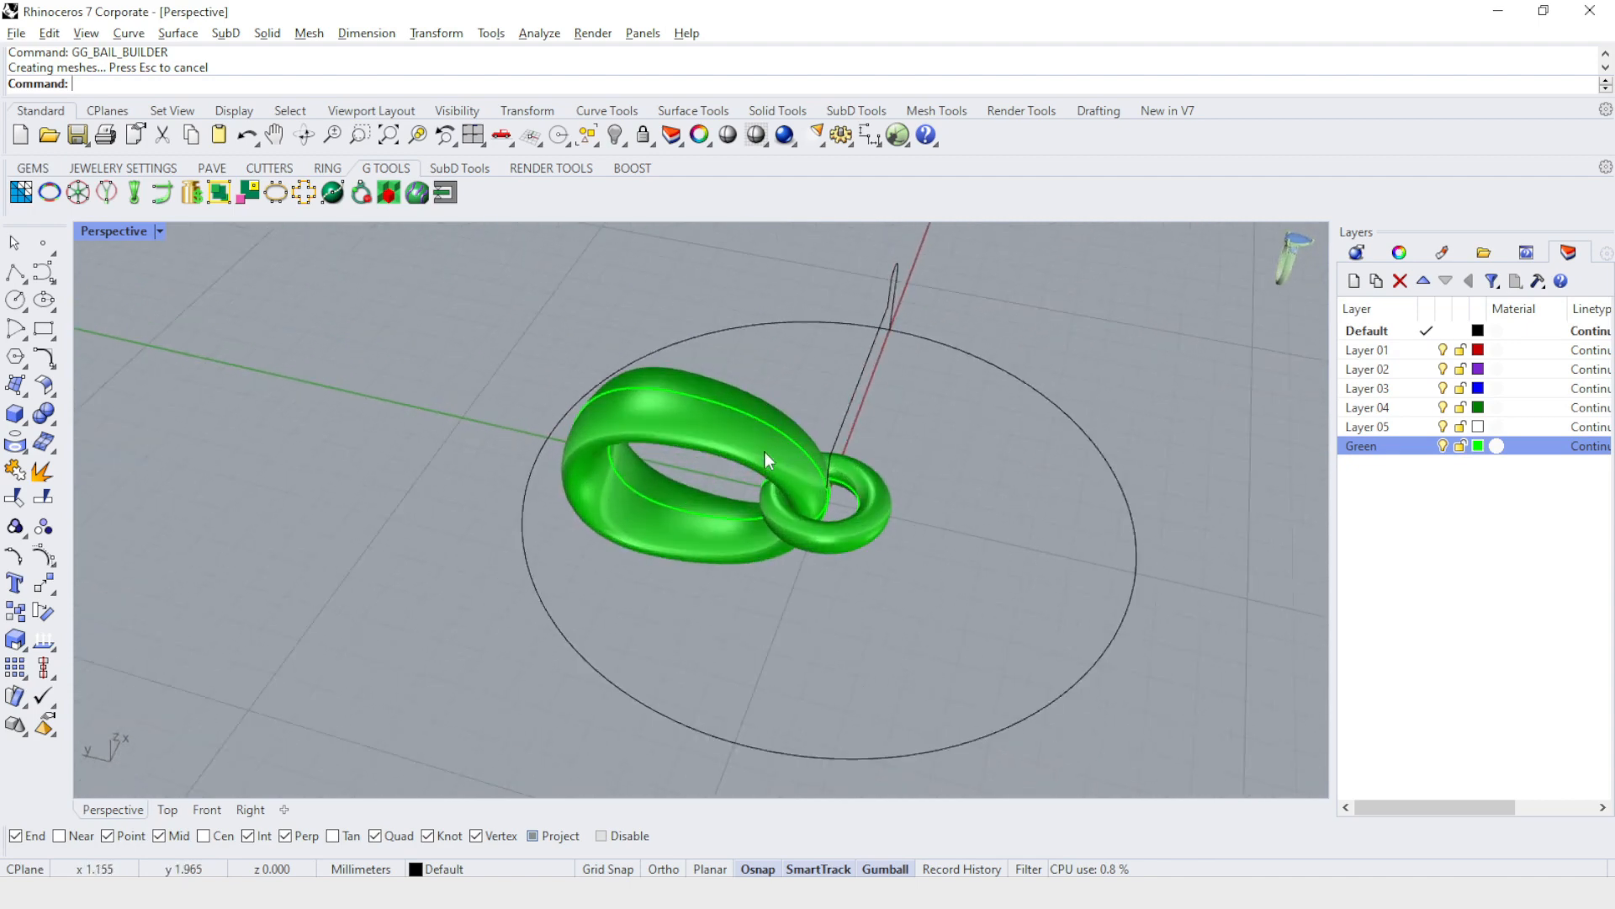
left_click(697, 441)
left_click_drag(677, 463, 397, 392)
left_click(624, 314)
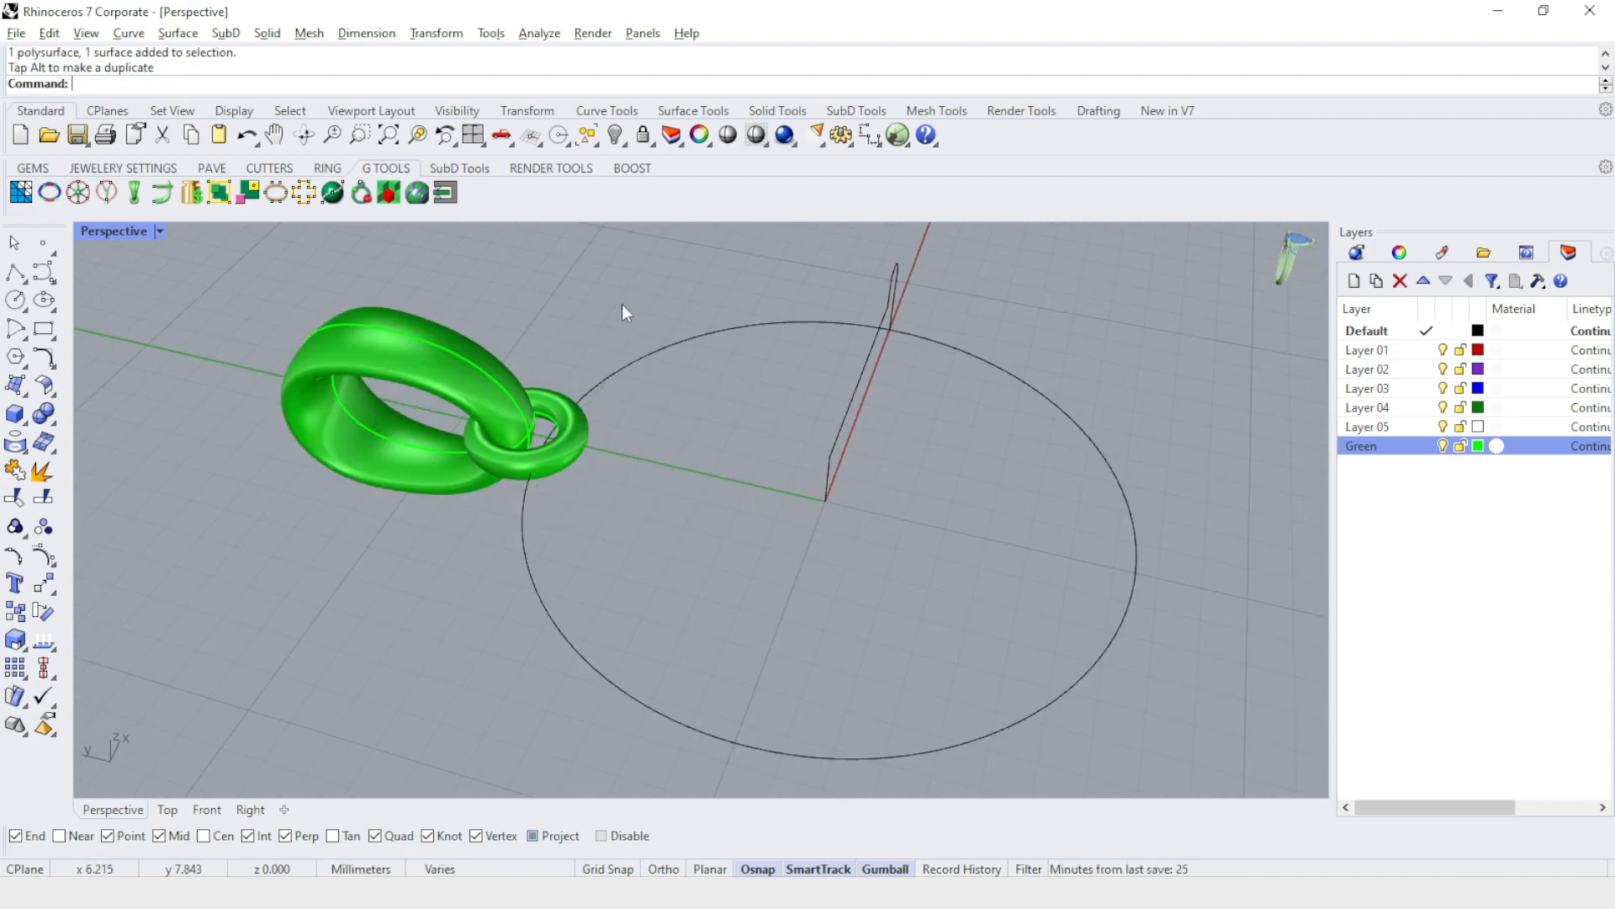
Show the hidden rimmed pendant bodies again.
right_click_drag(623, 305, 594, 429)
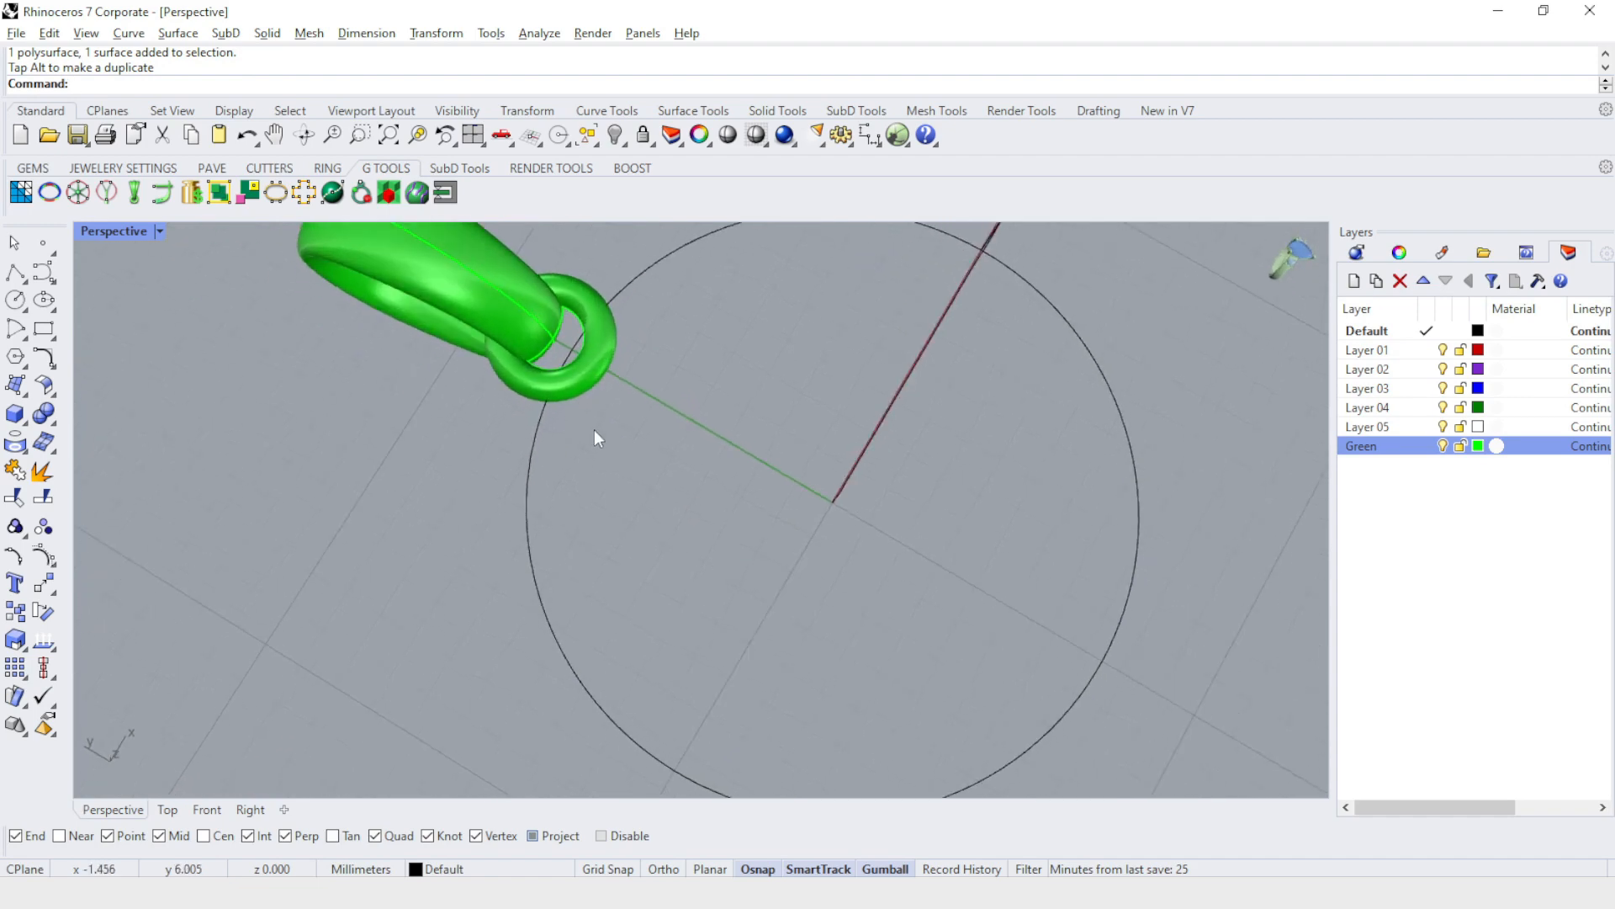
left_click(624, 148)
left_click(646, 175)
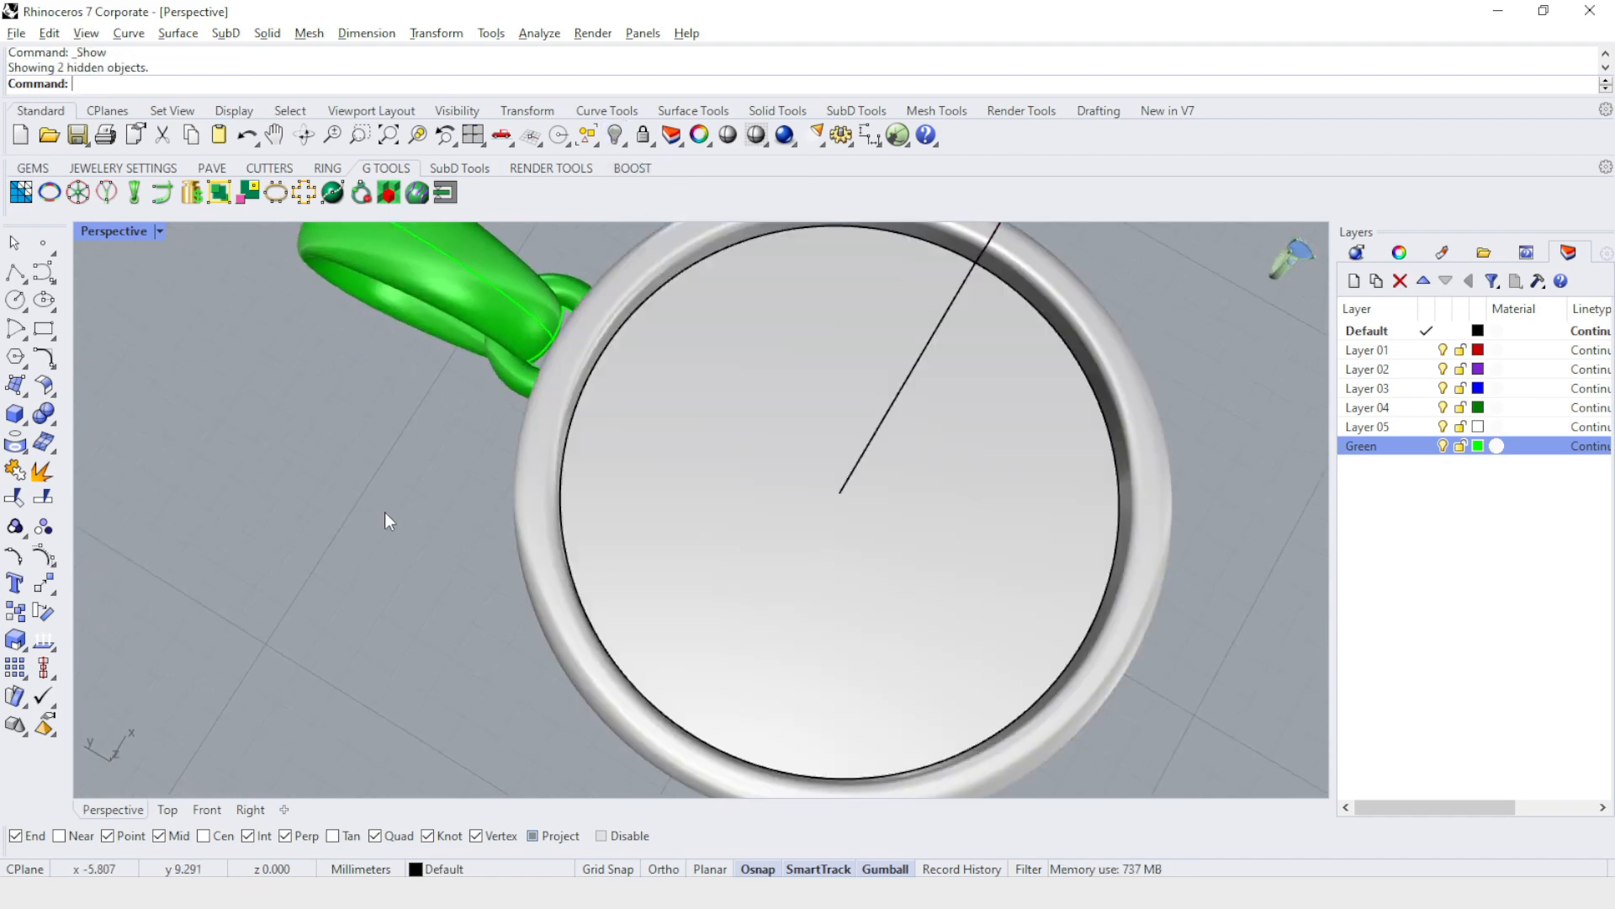
Raise the bail vertically so its small ring meets the pendant's side wall higher up.
right_click_drag(386, 512, 465, 660)
left_click(363, 478)
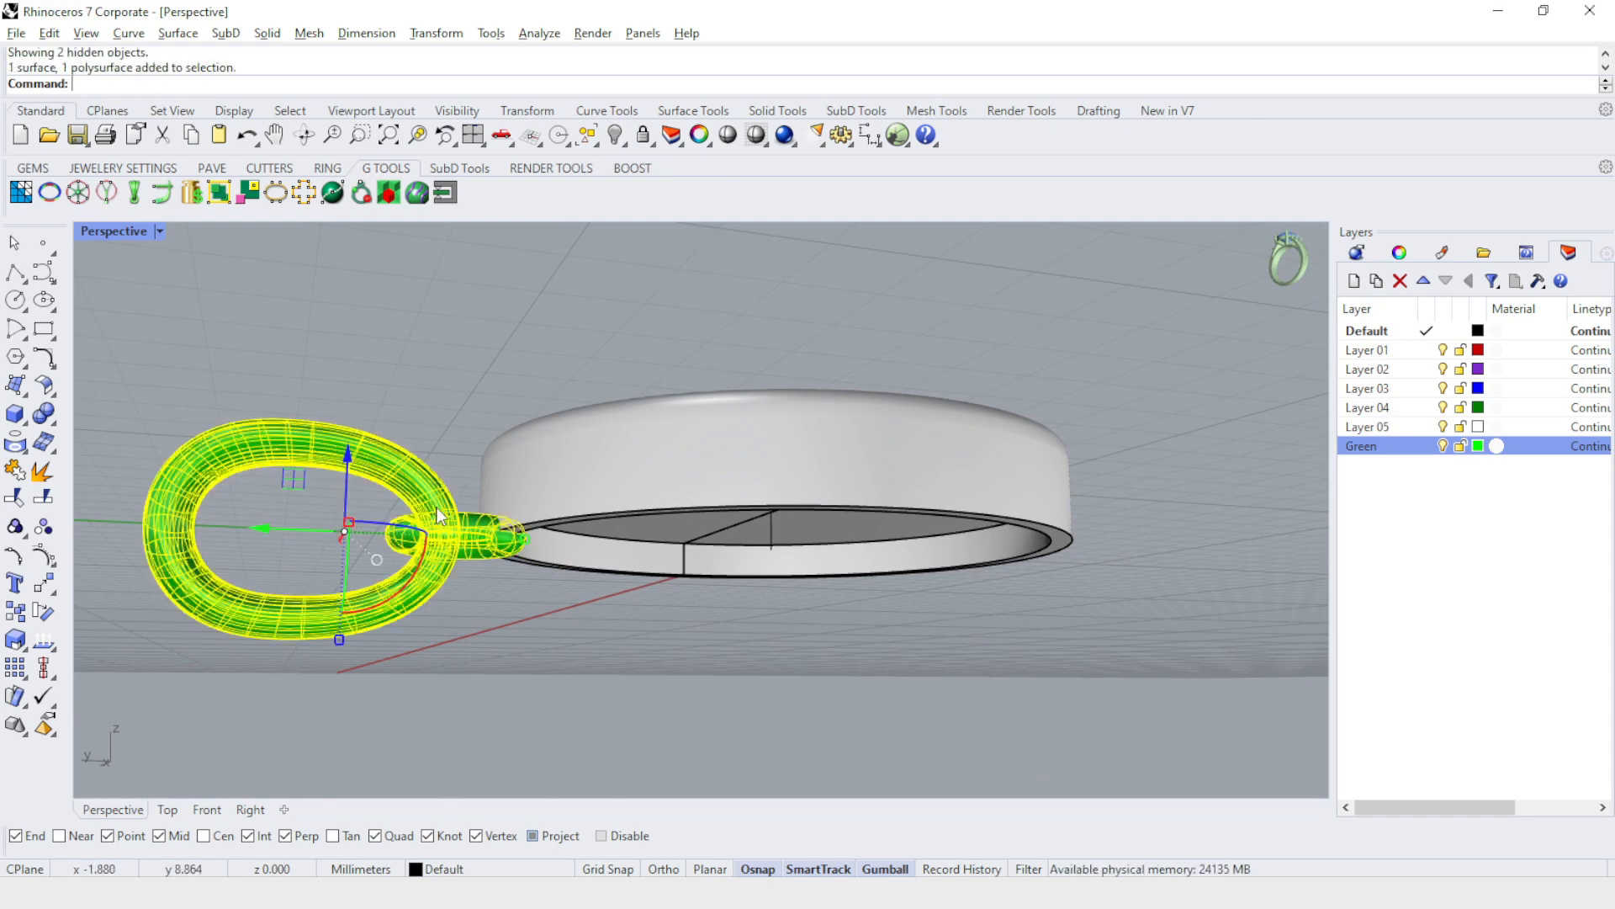
left_click_drag(349, 462, 349, 417)
left_click(637, 357)
right_click_drag(636, 357, 447, 702)
scroll(487, 593, "down", 8)
right_click_drag(576, 498, 476, 433)
scroll(507, 423, "up", 2)
scroll(507, 422, "up", 2)
left_click(593, 342)
key("Escape")
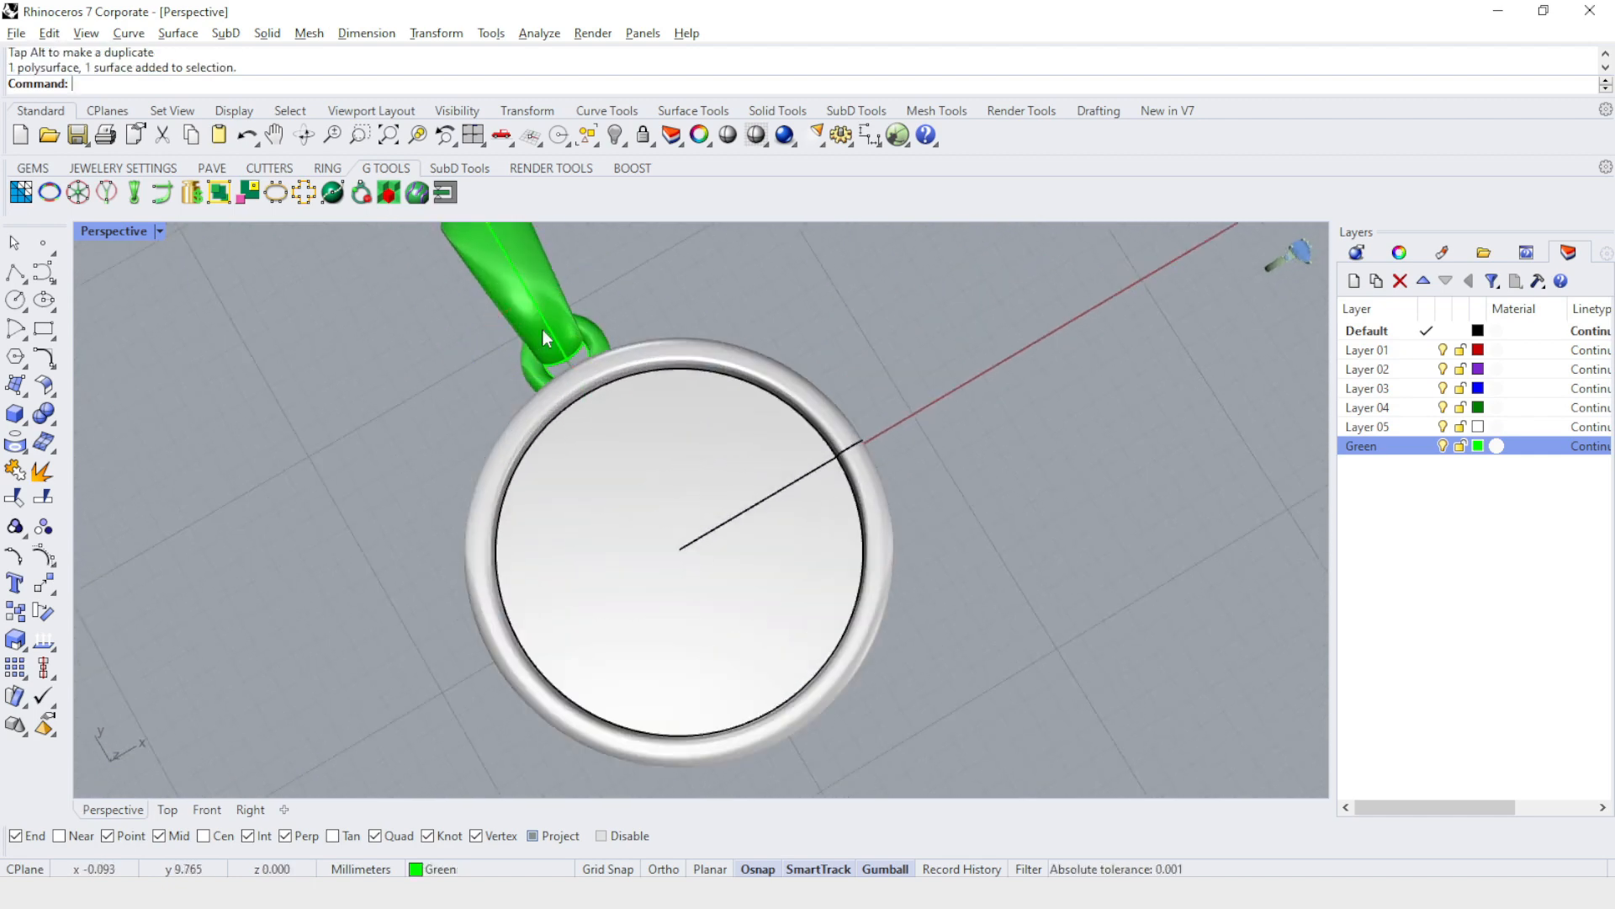
Try to join the bail and the rimmed pendant body with a Boolean union.
left_click(581, 296)
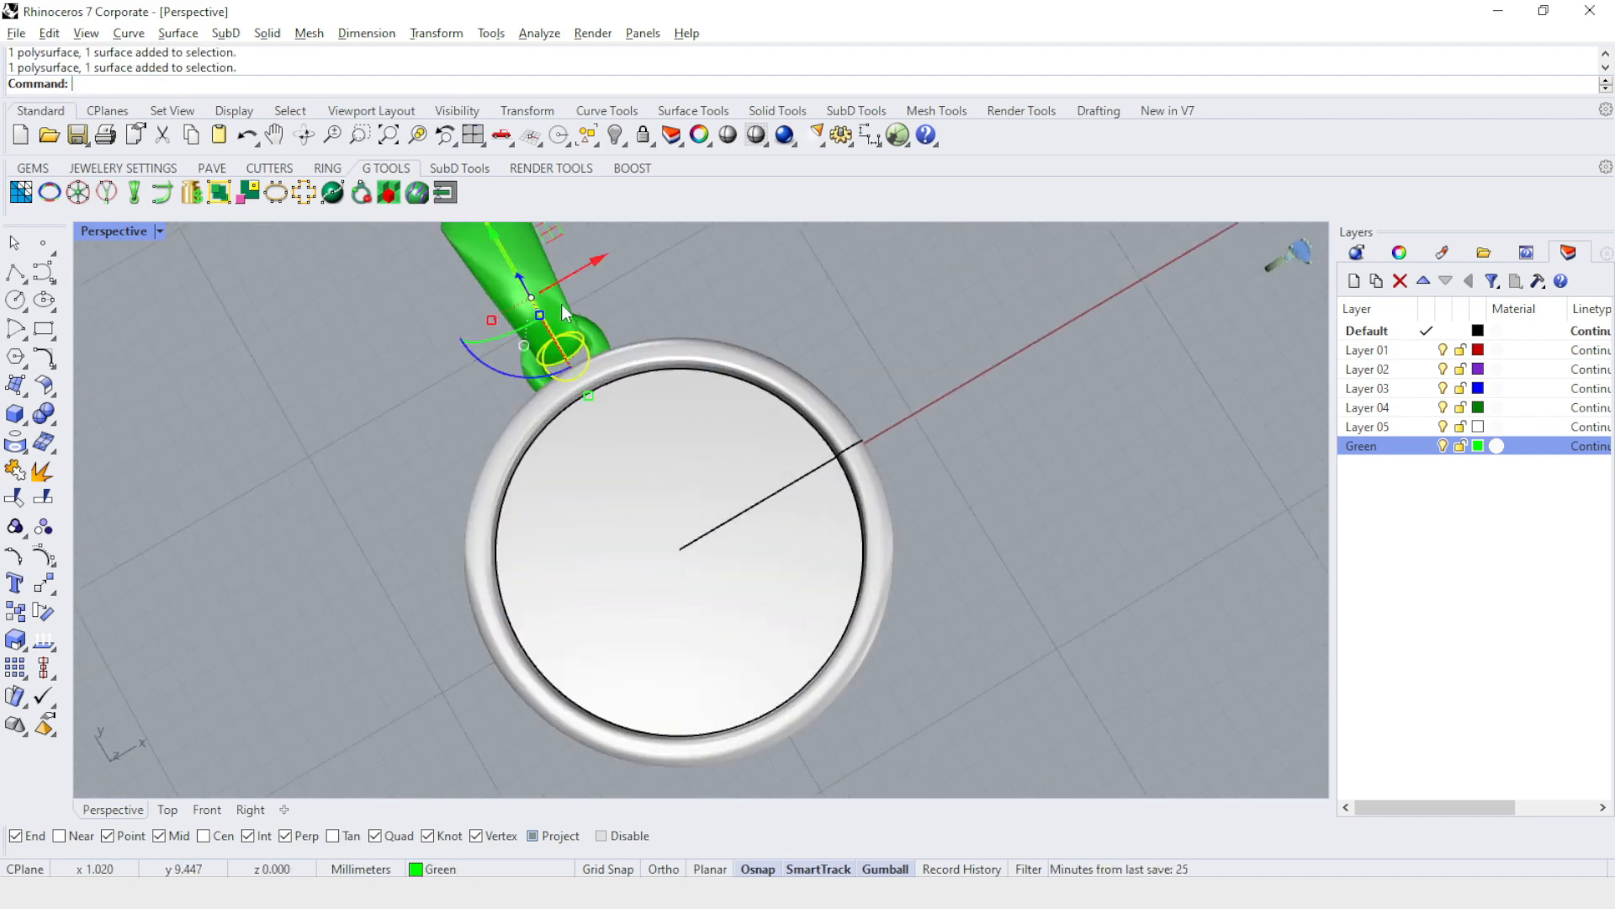
left_click(42, 415)
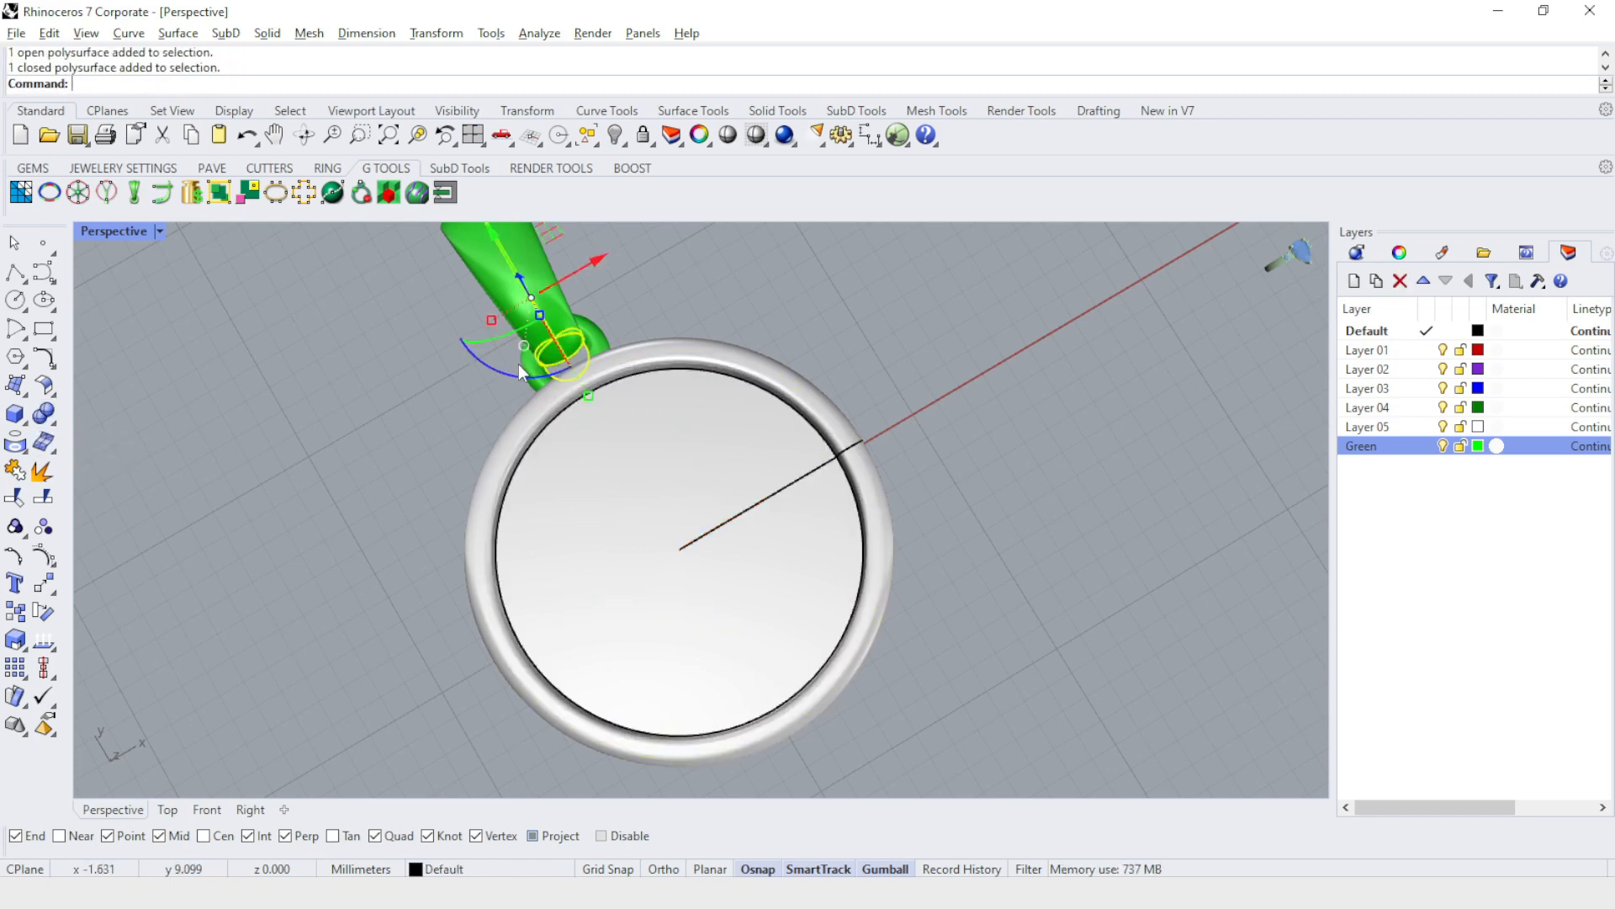
scroll(543, 337, "up", 3)
left_click(799, 311)
right_click_drag(796, 311, 649, 354)
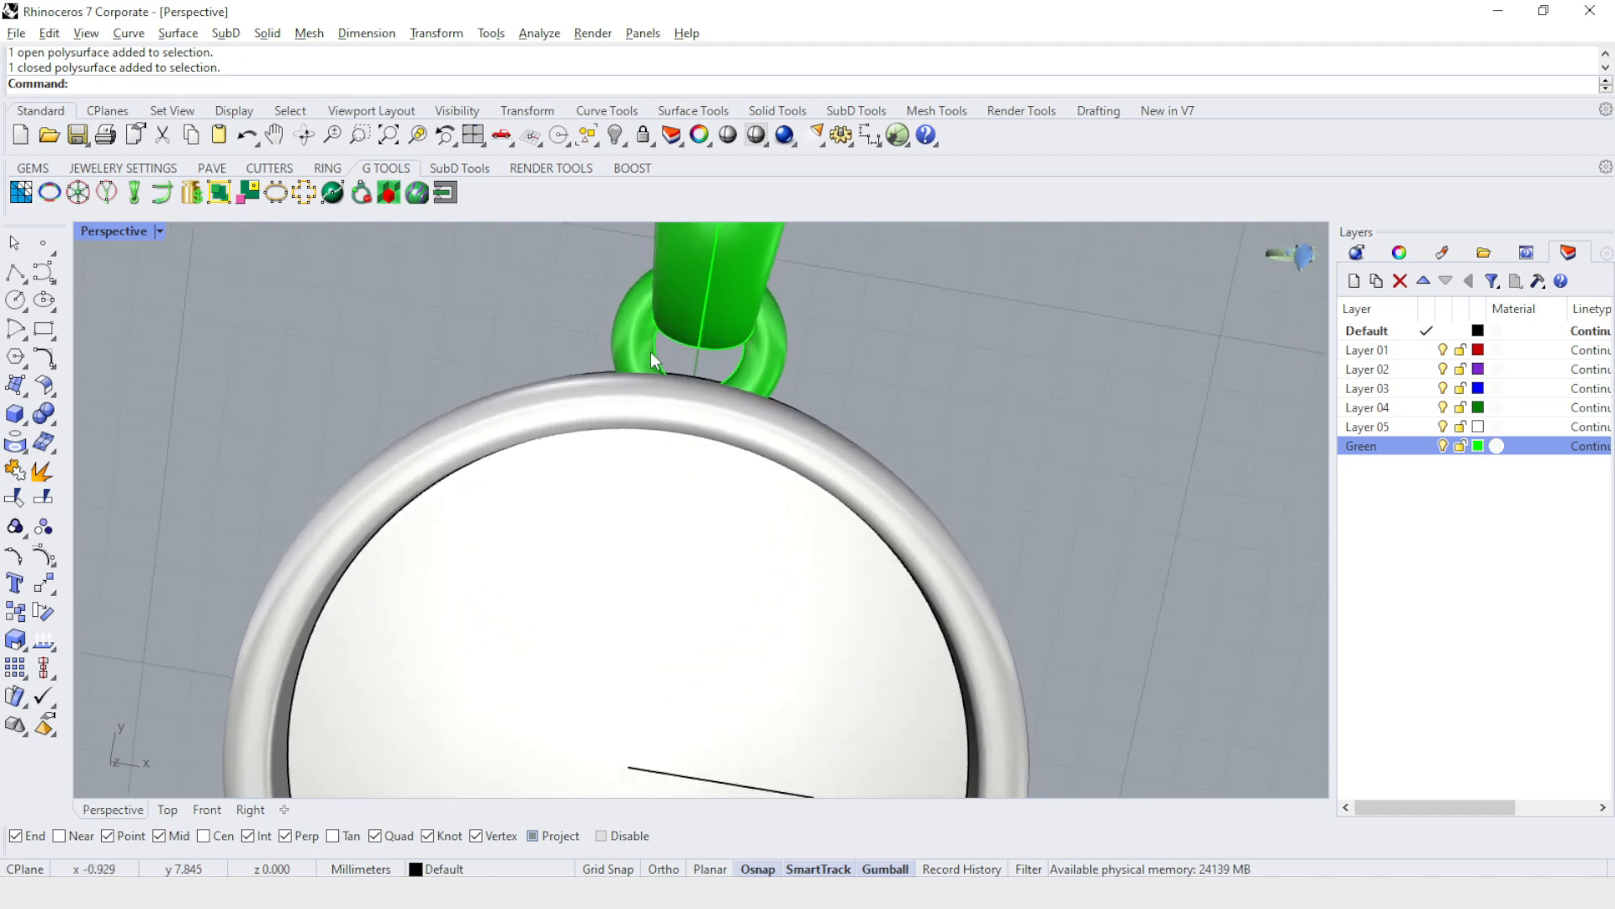
right_click(769, 425)
left_click(798, 444)
left_click(767, 353)
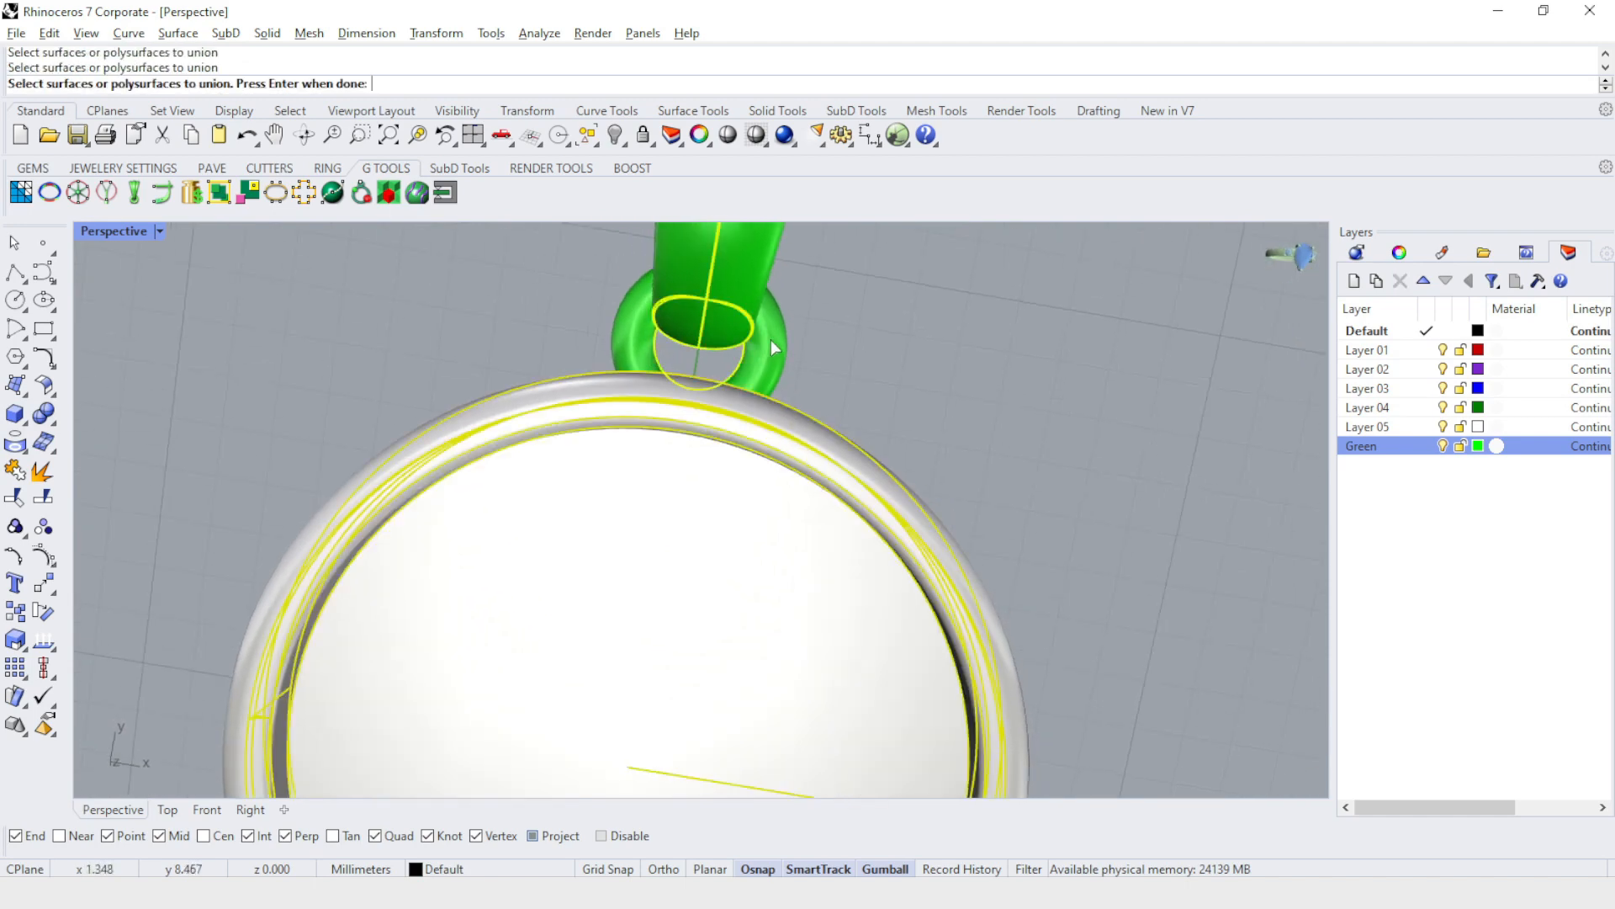
right_click(805, 396)
Examine the junction between the bail's small ring and the pendant rim from the side and from above.
scroll(999, 505, "down", 3)
right_click_drag(1000, 502, 753, 250)
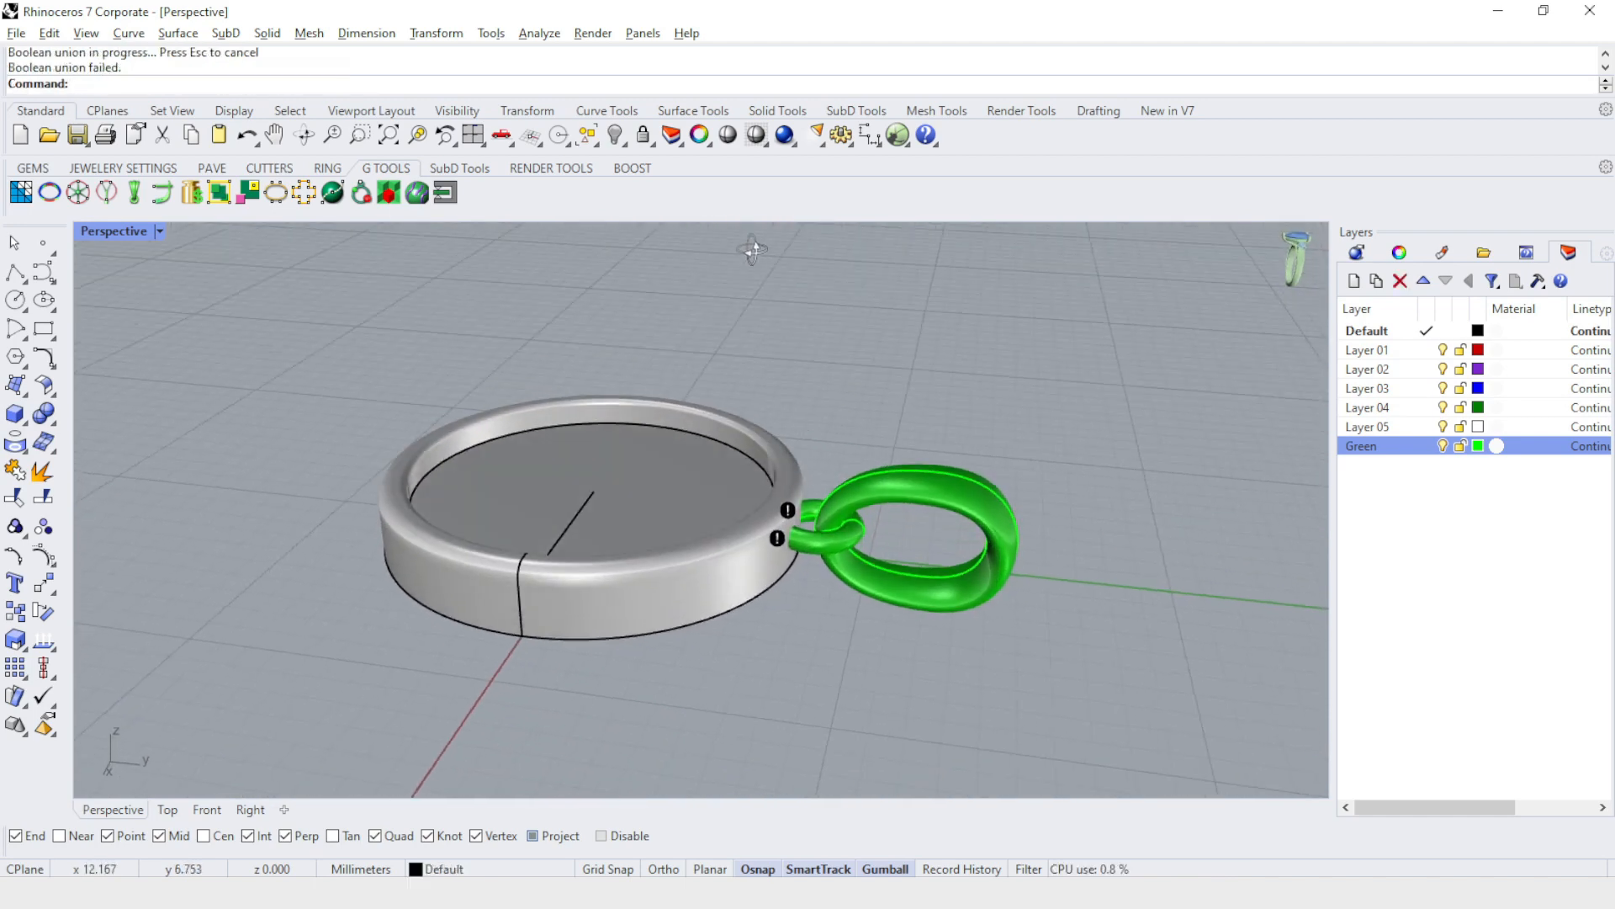
left_click(890, 540)
left_click(909, 402)
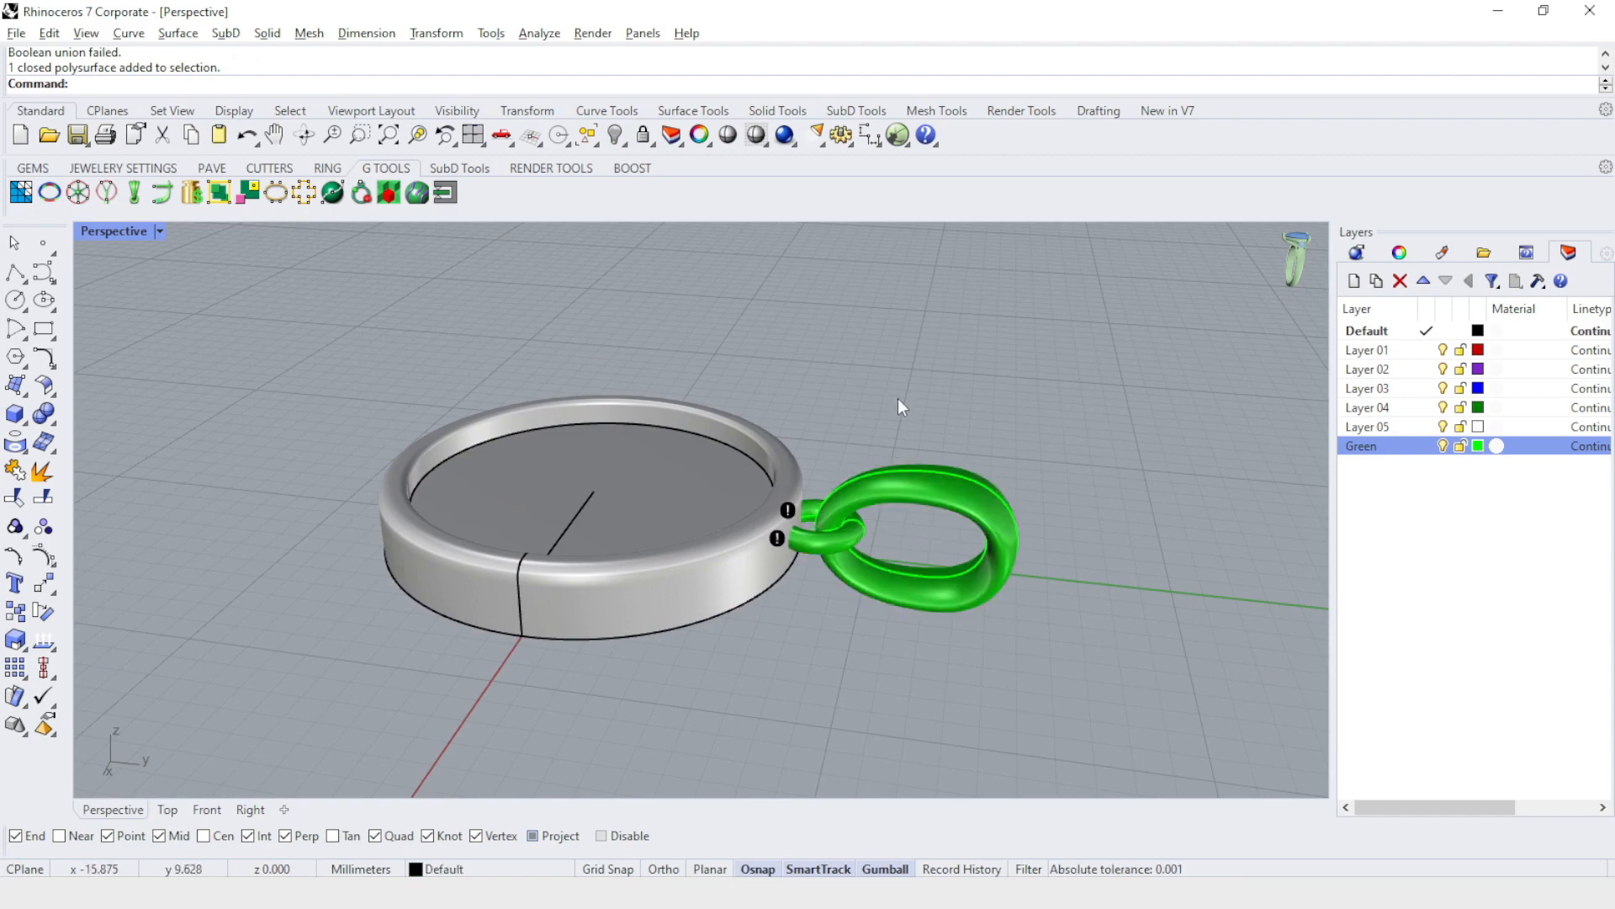
right_click_drag(760, 586, 1055, 609)
scroll(816, 509, "up", 5)
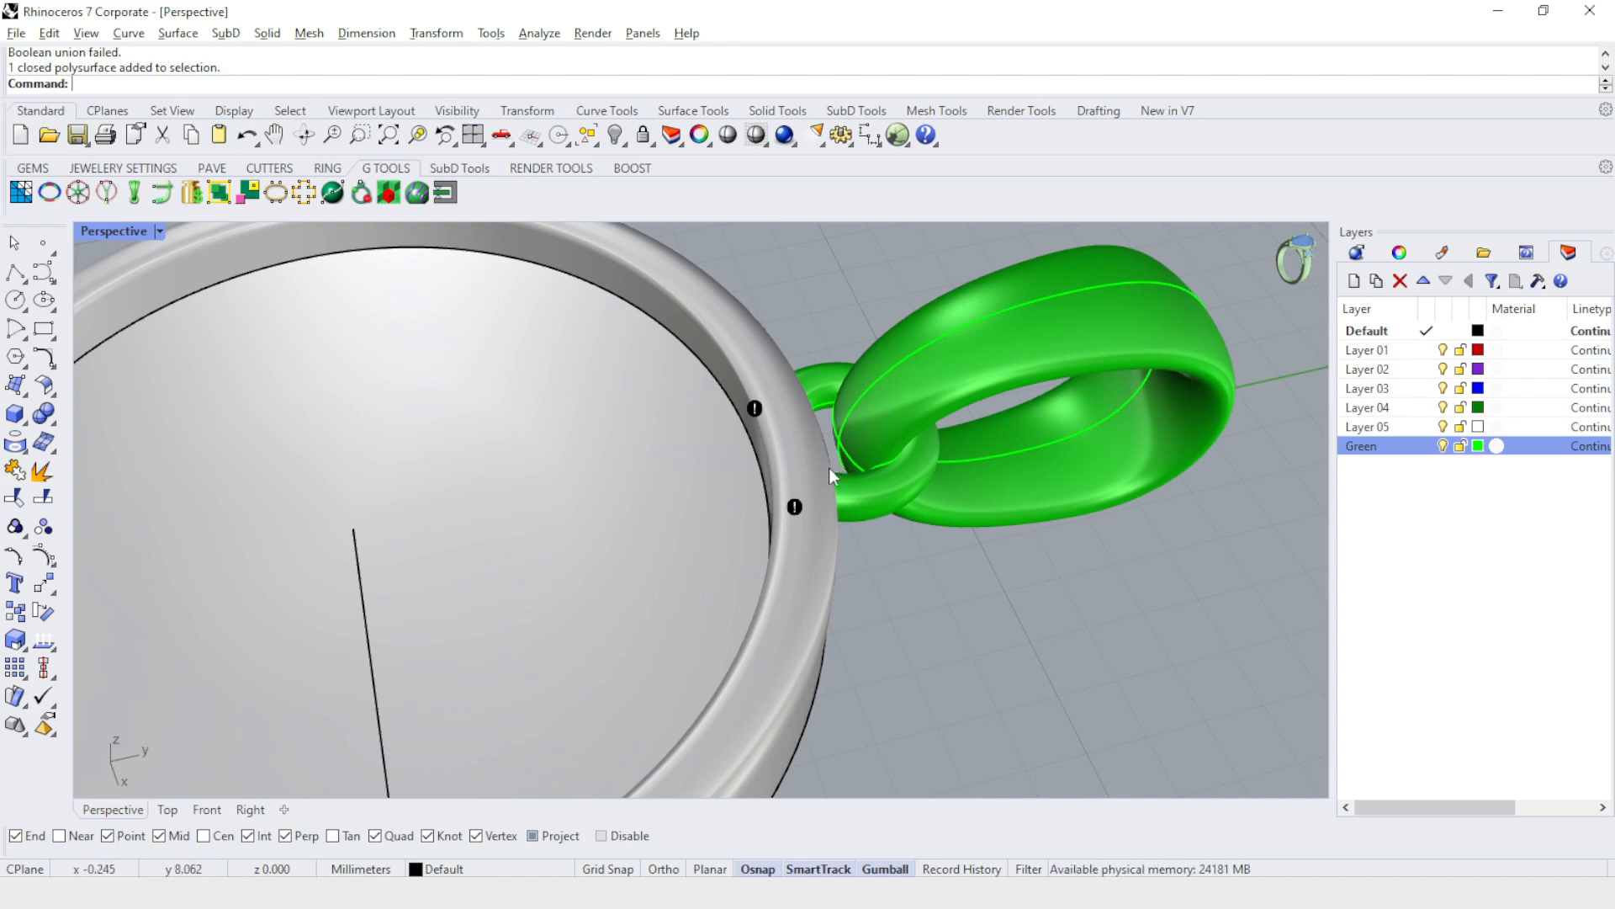
scroll(829, 467, "down", 5)
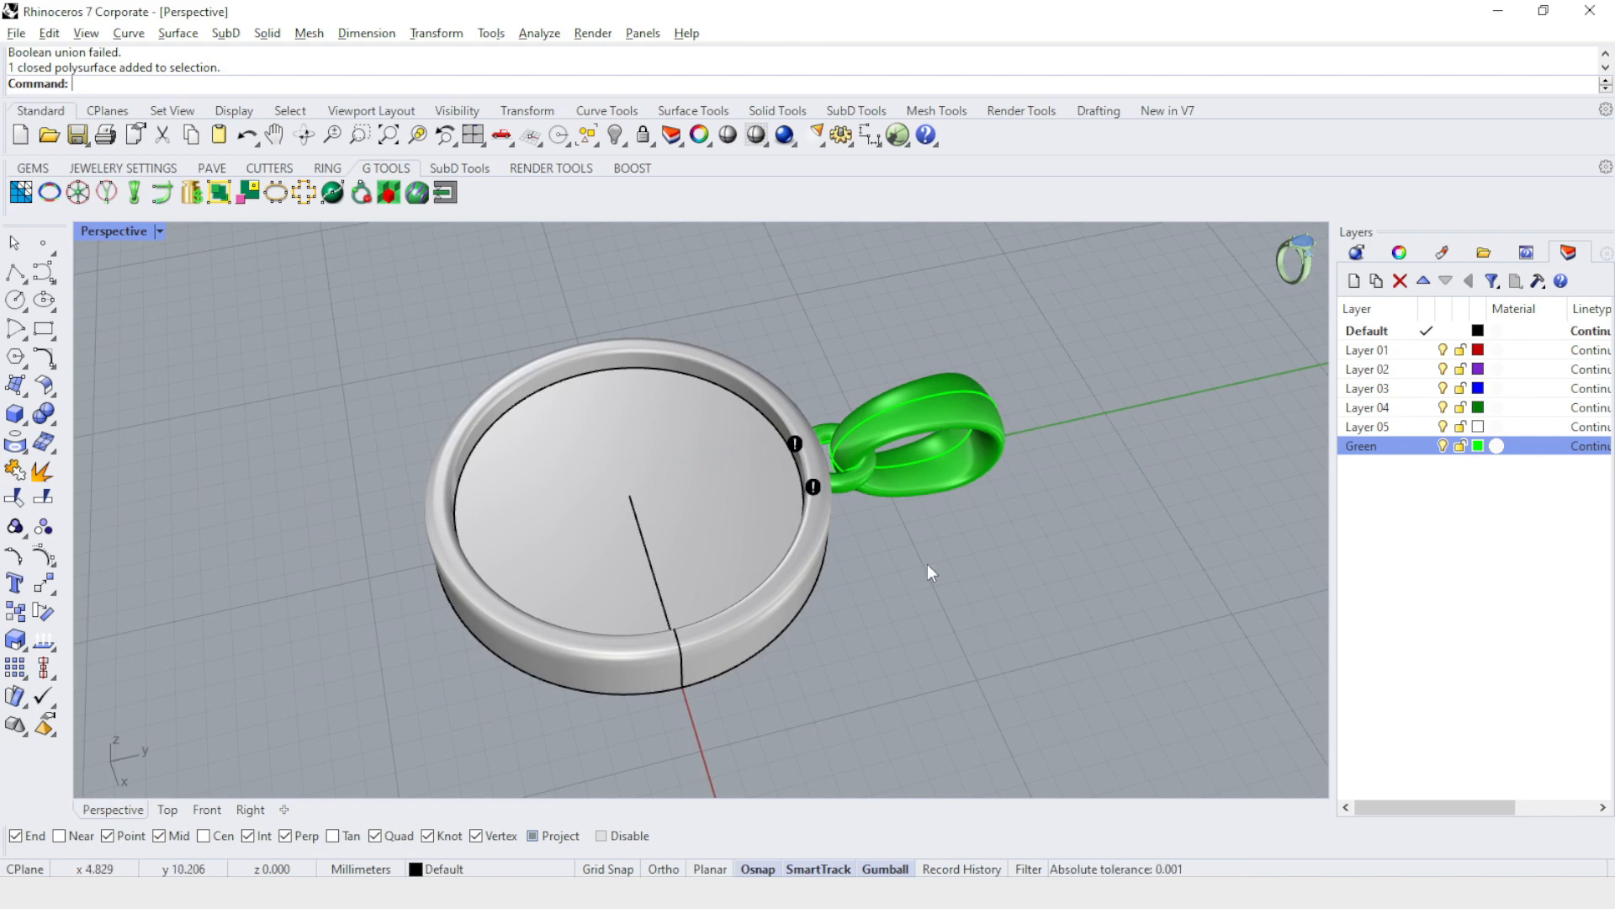
mouse_move(927, 564)
right_mouse_down()
mouse_move(951, 223)
mouse_move(926, 571)
right_mouse_up()
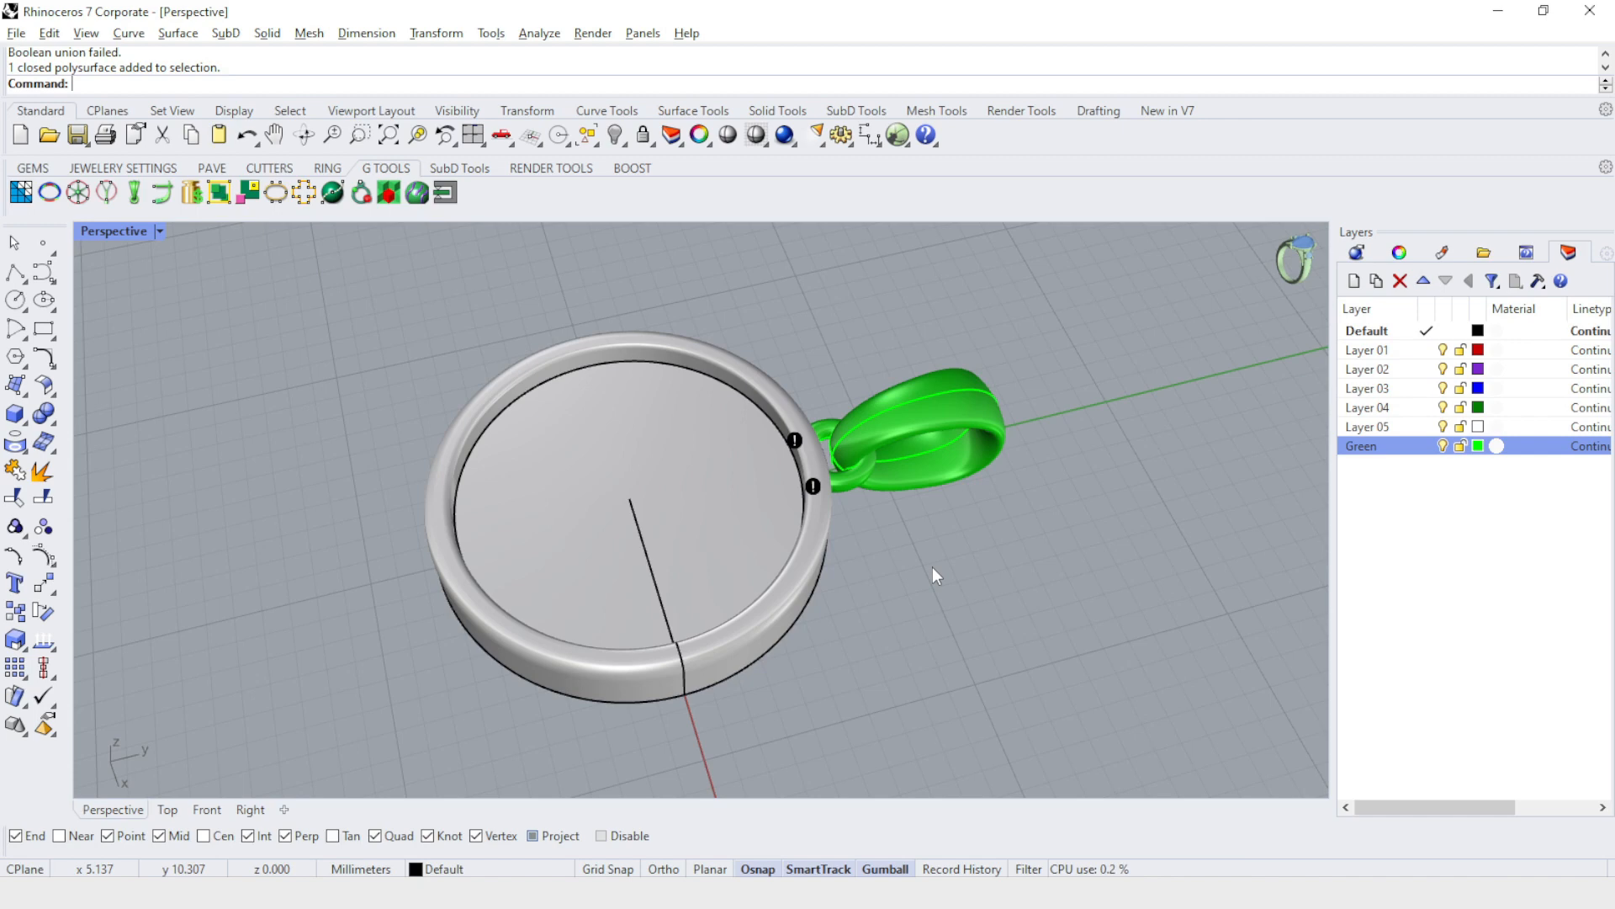
Undo the accidental shift of the rimmed pendant body.
left_click_drag(715, 484, 767, 509)
key("ctrl+z")
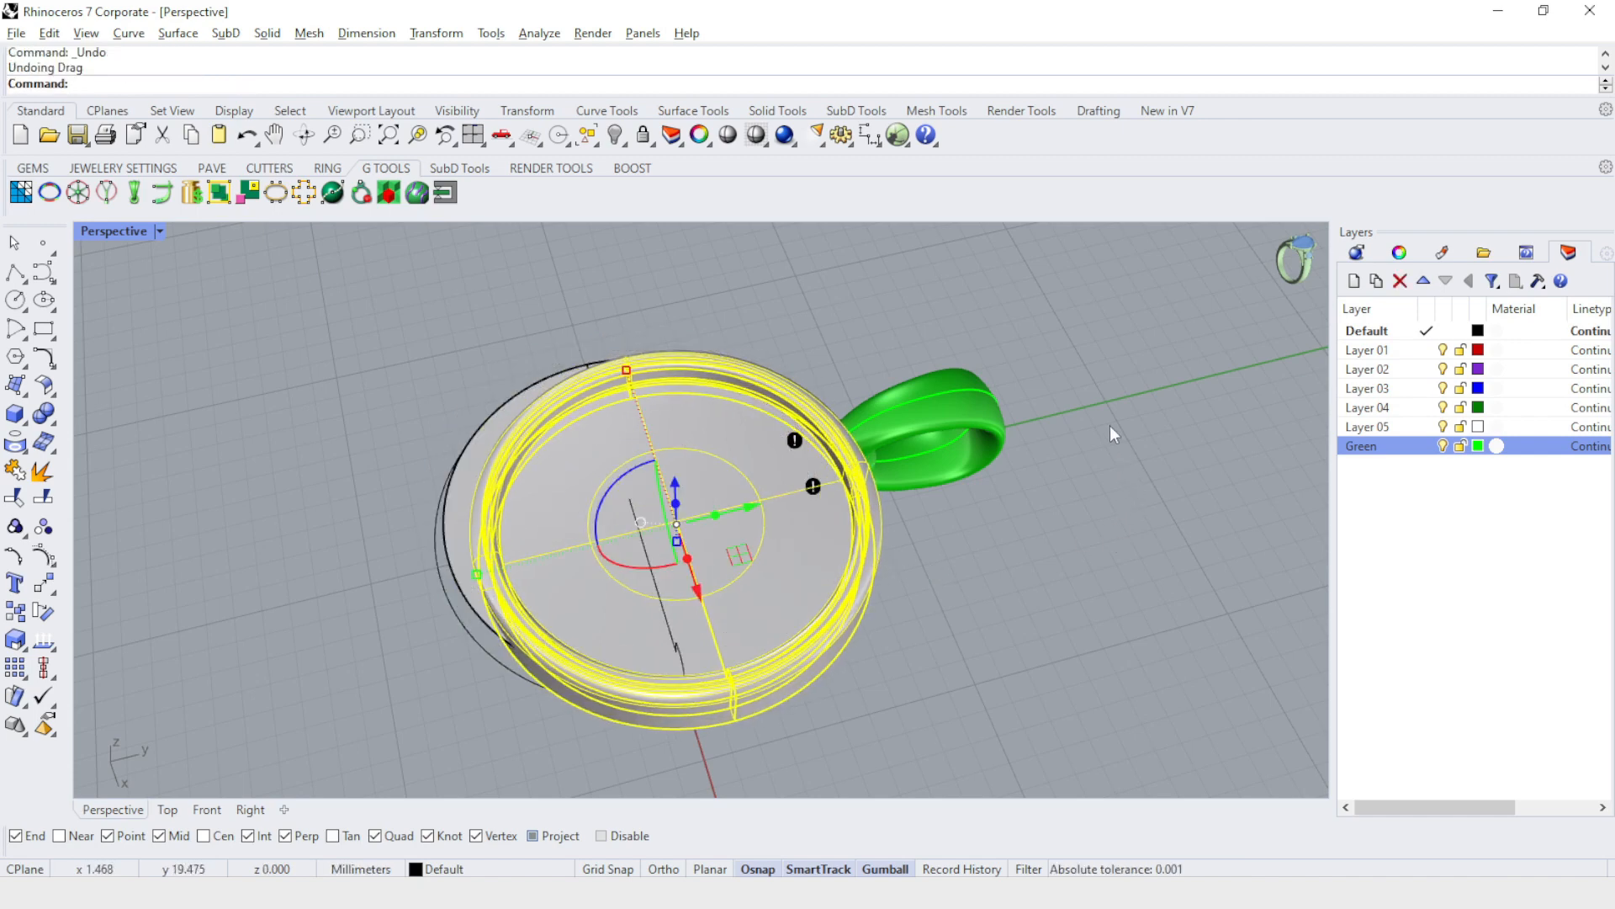
right_click_drag(1077, 411, 1137, 479)
left_click(1098, 490)
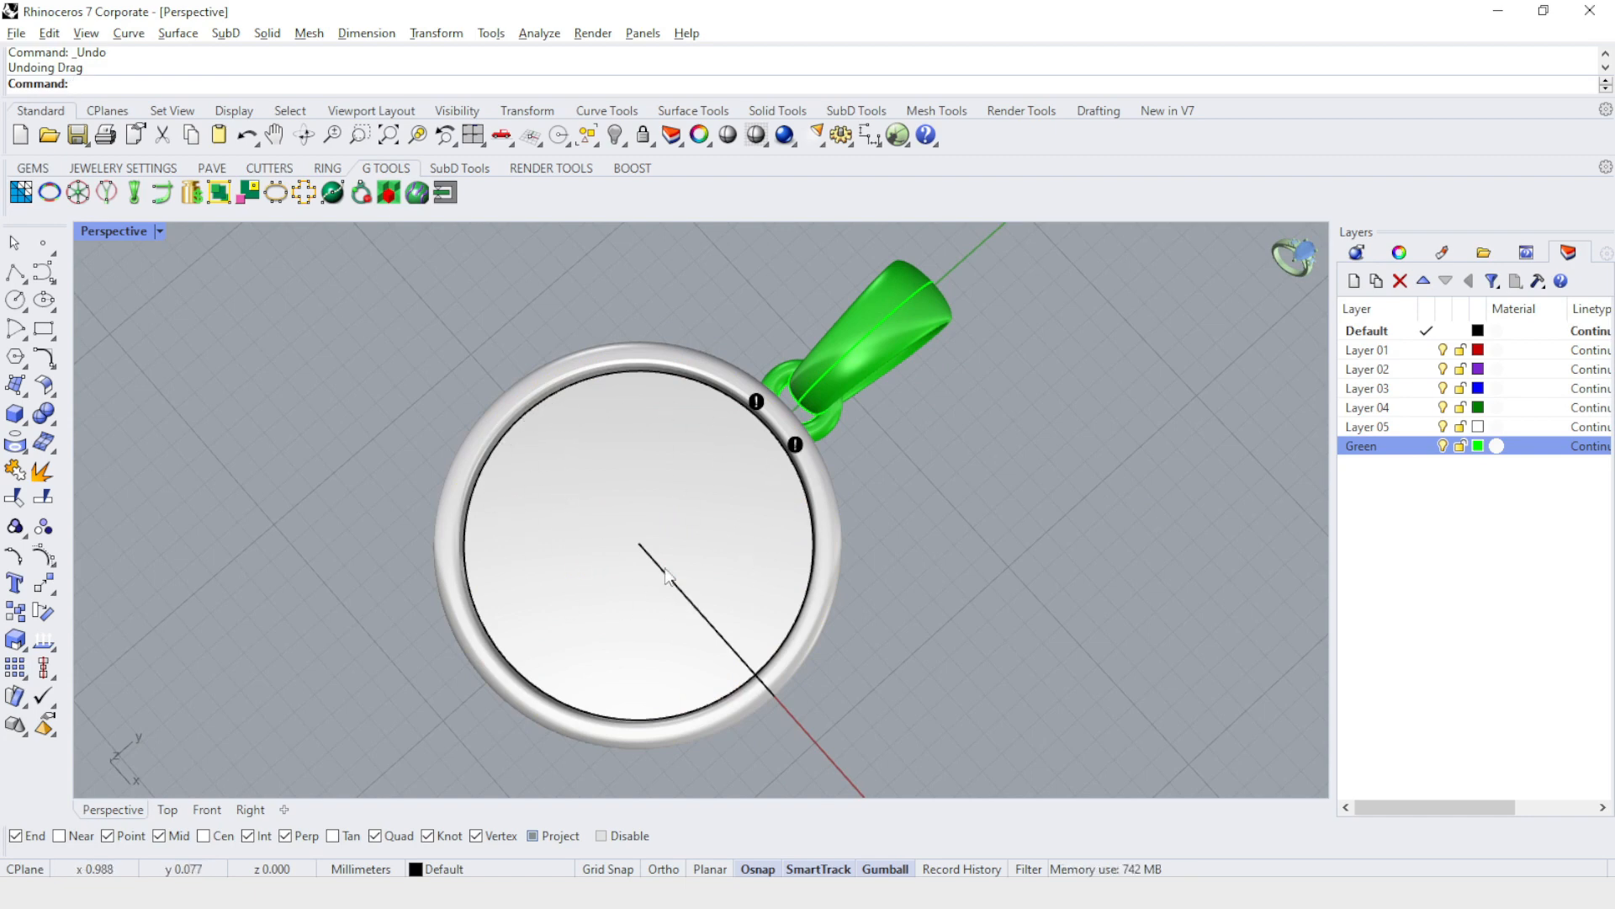
right_click_drag(911, 587, 1103, 460)
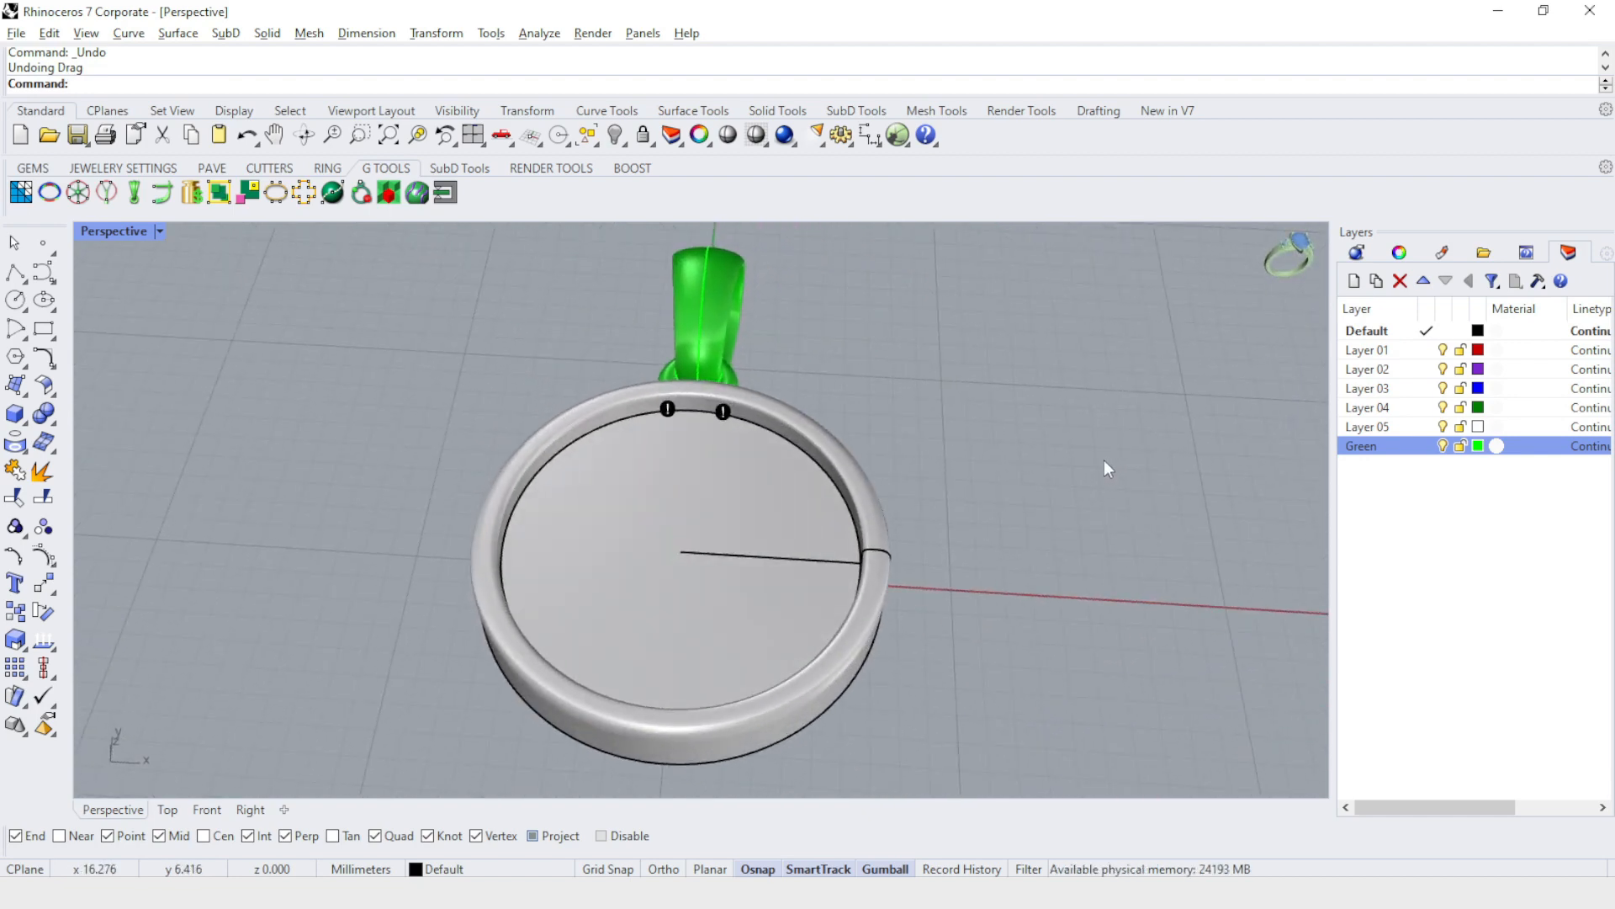